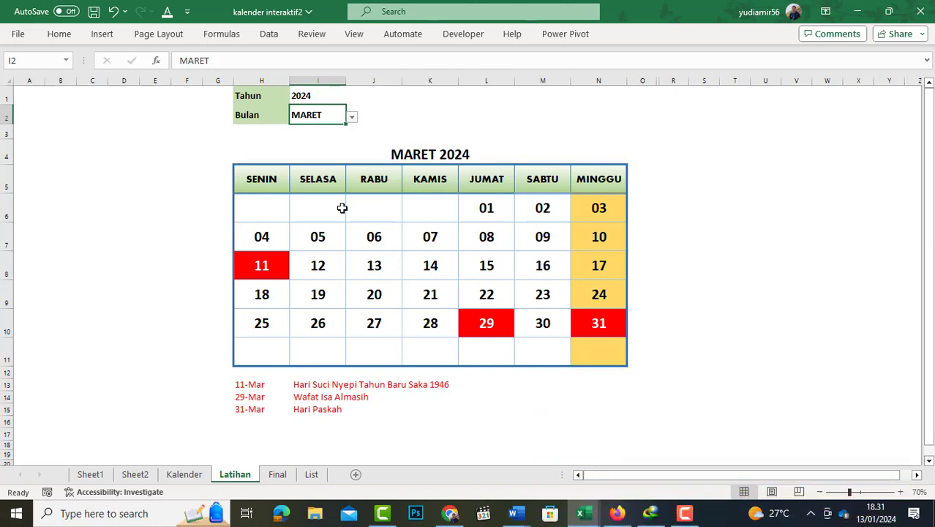
Switch the finished calendar's Bulan dropdown in I2 to FEBRUARI
left_click_drag(287, 224, 584, 331)
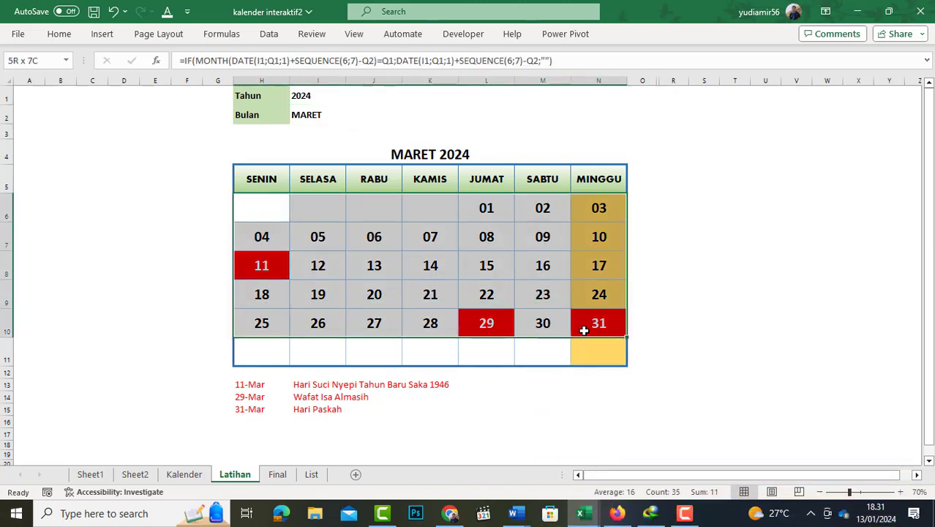
left_click(308, 122)
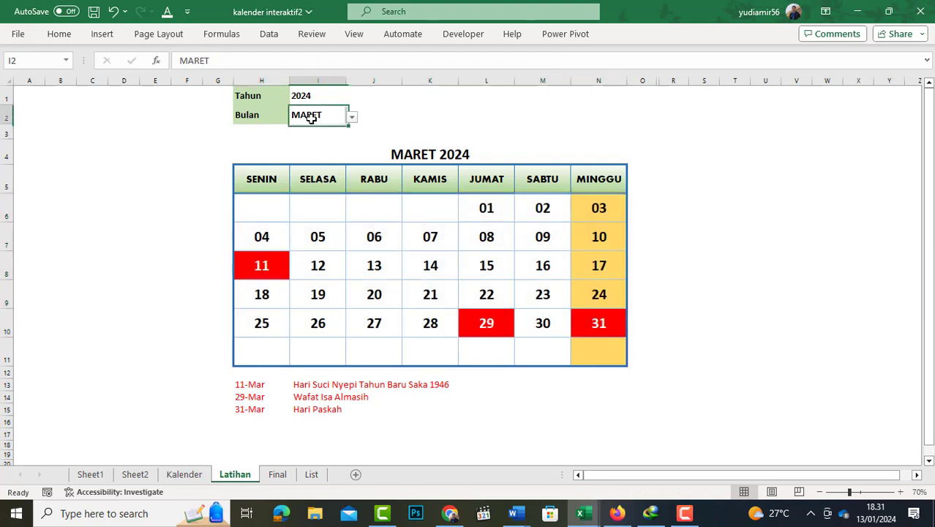
left_click(351, 117)
left_click(322, 142)
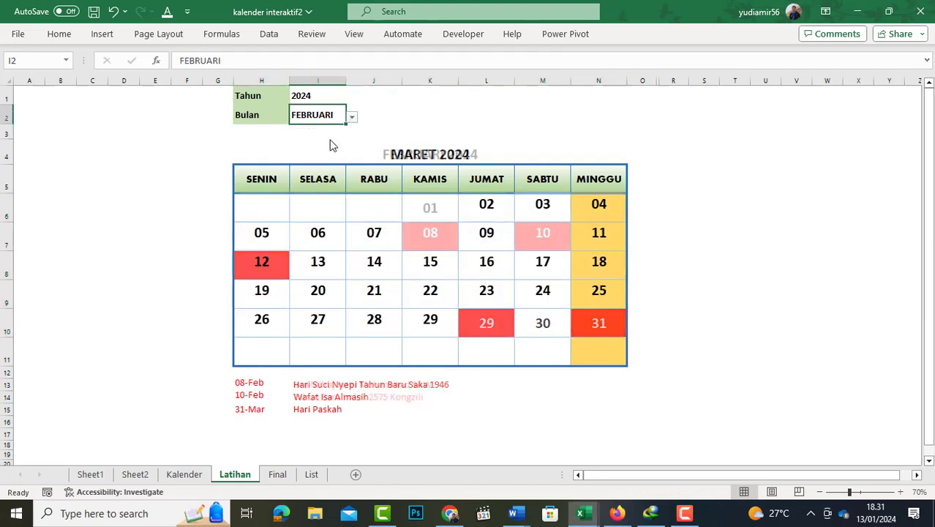
Inspect the red holiday dates, the FILTER holiday-list formula and J8's date formula
left_click(443, 246)
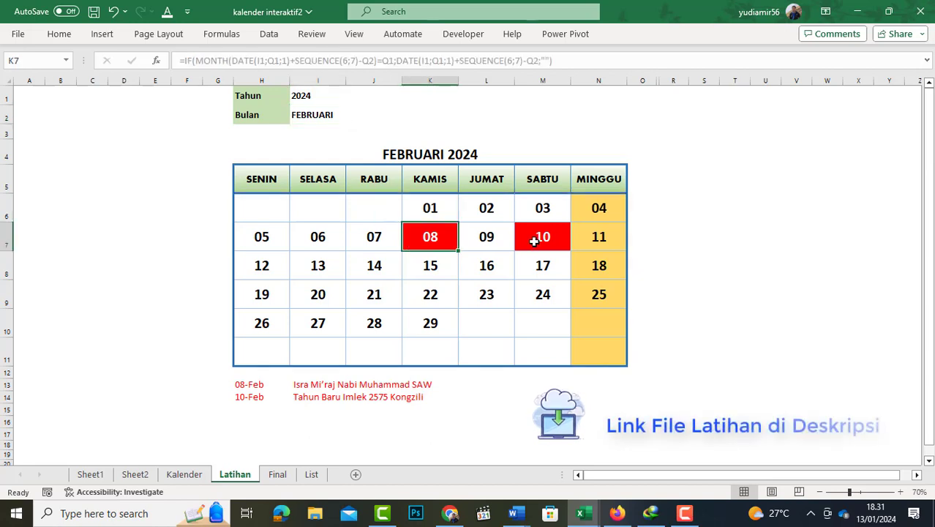
left_click(534, 241)
left_click(431, 240)
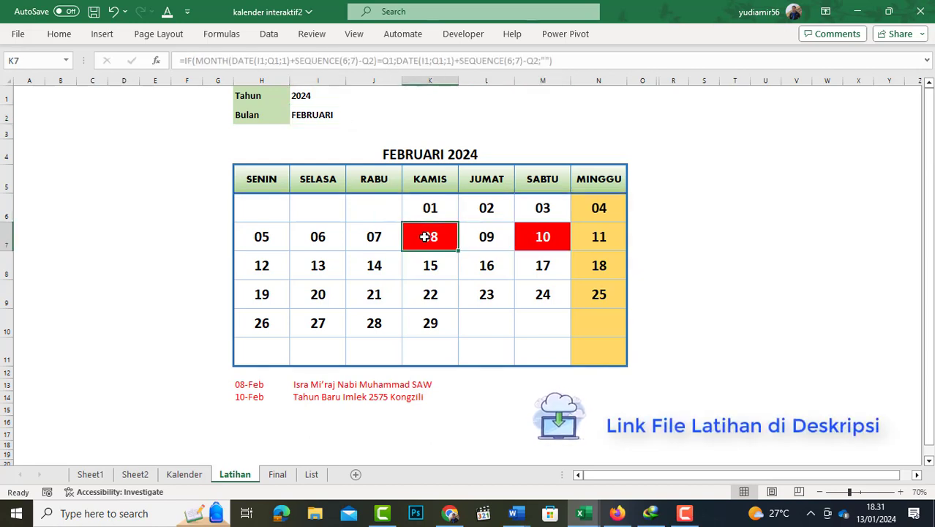
left_click(556, 242)
left_click(442, 242)
left_click(252, 386)
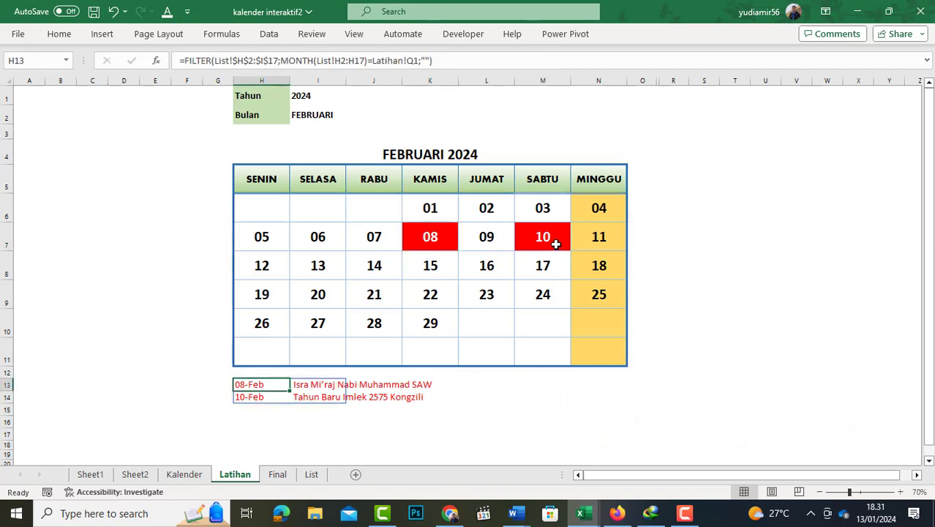
left_click(255, 399)
left_click(267, 382)
left_click(396, 272)
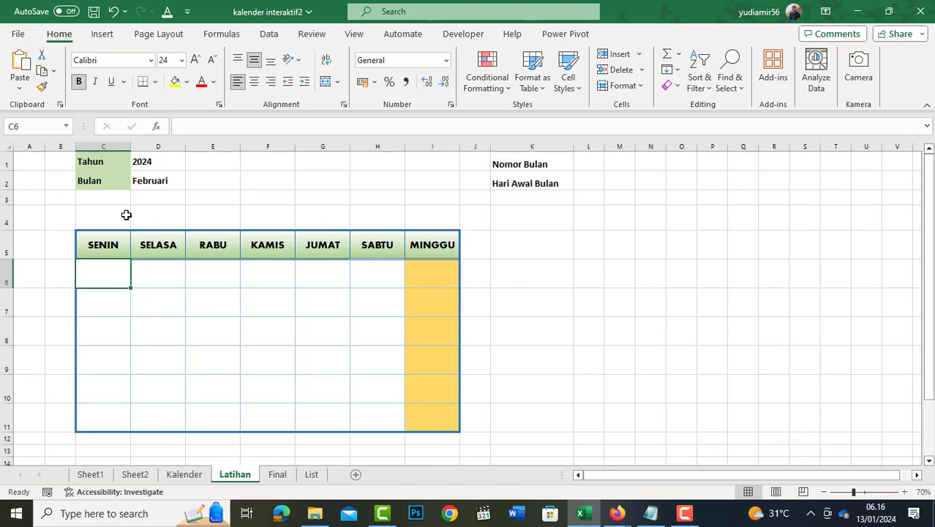
left_click_drag(125, 215, 416, 211)
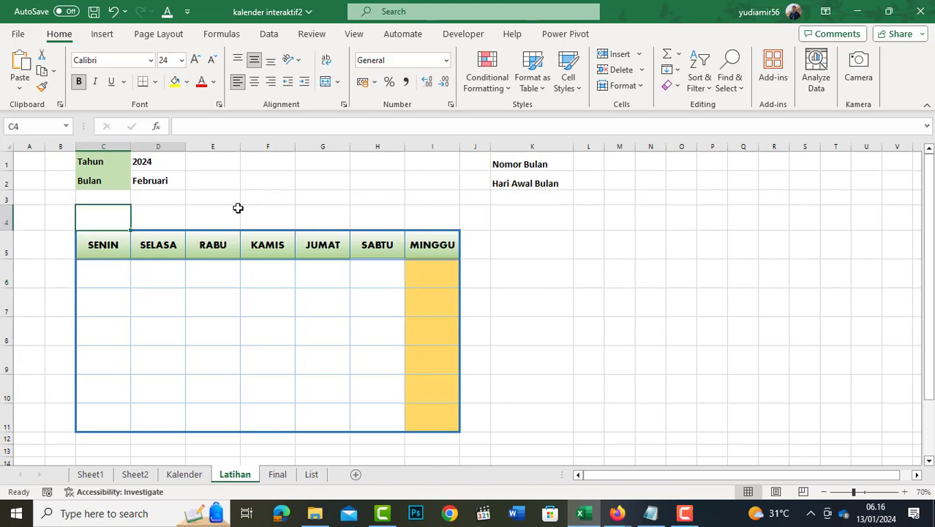
left_click(117, 211)
left_click(144, 180)
left_click(147, 160)
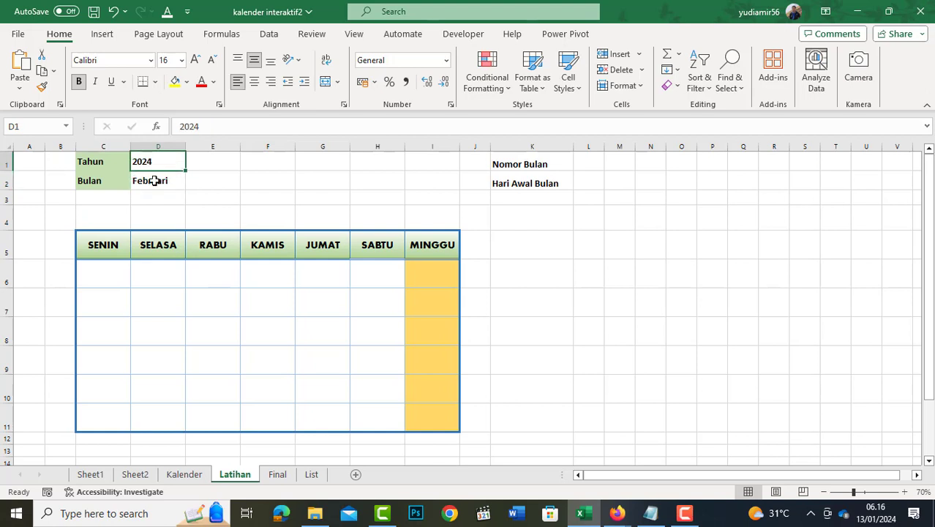
left_click(155, 180)
left_click(152, 161)
left_click(156, 177)
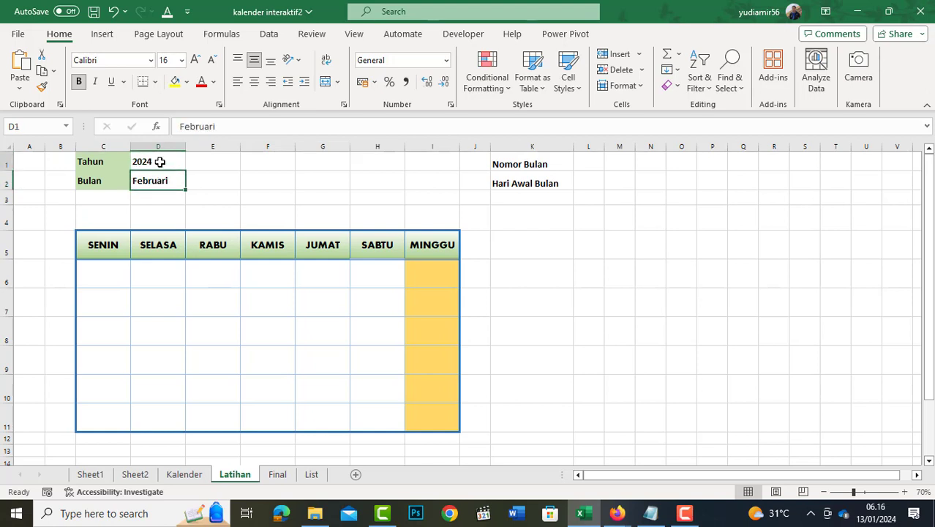
left_click(160, 162)
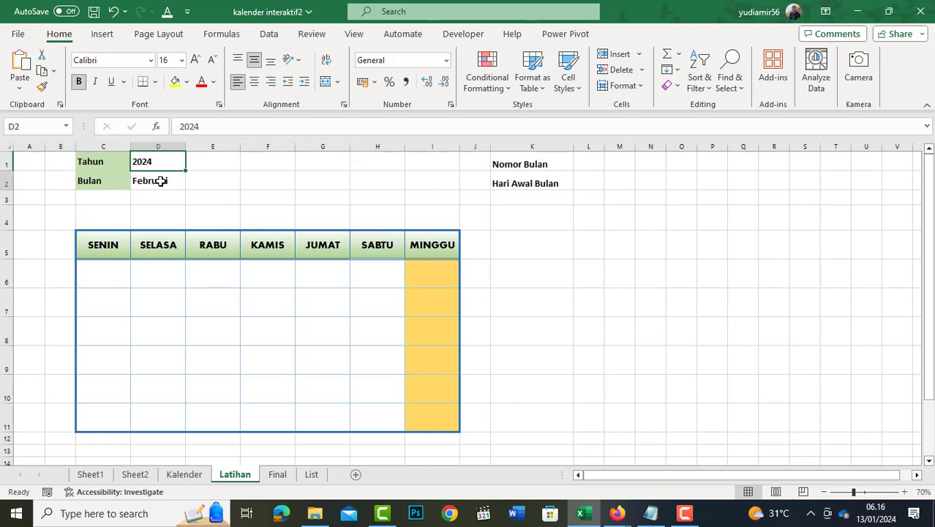
left_click(160, 181)
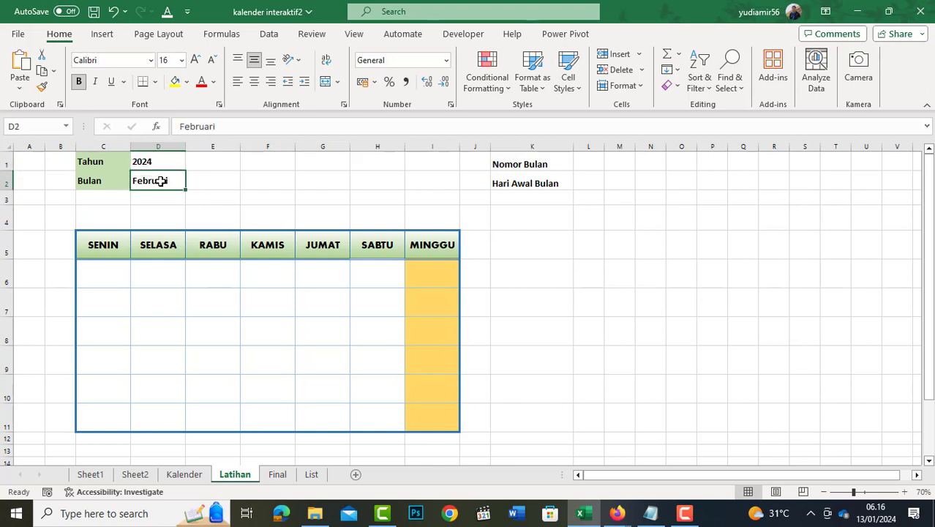
left_click(313, 476)
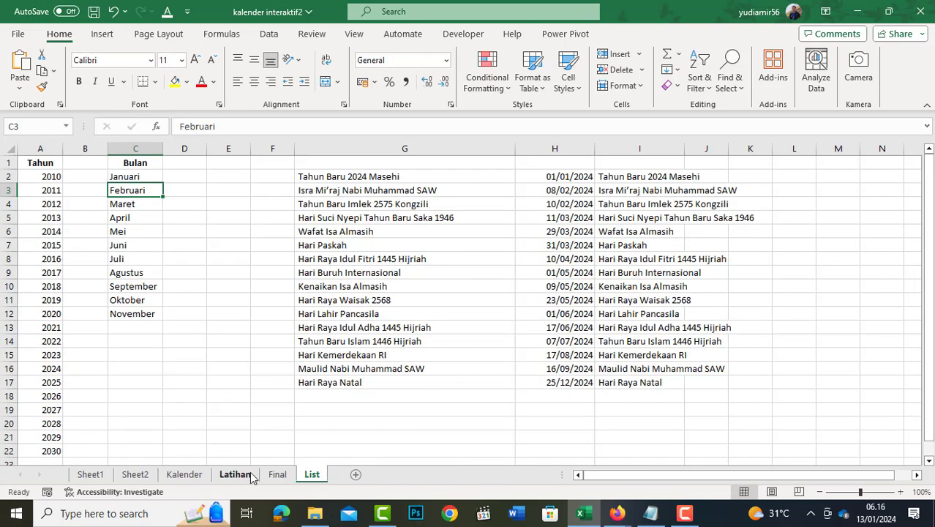
left_click(242, 474)
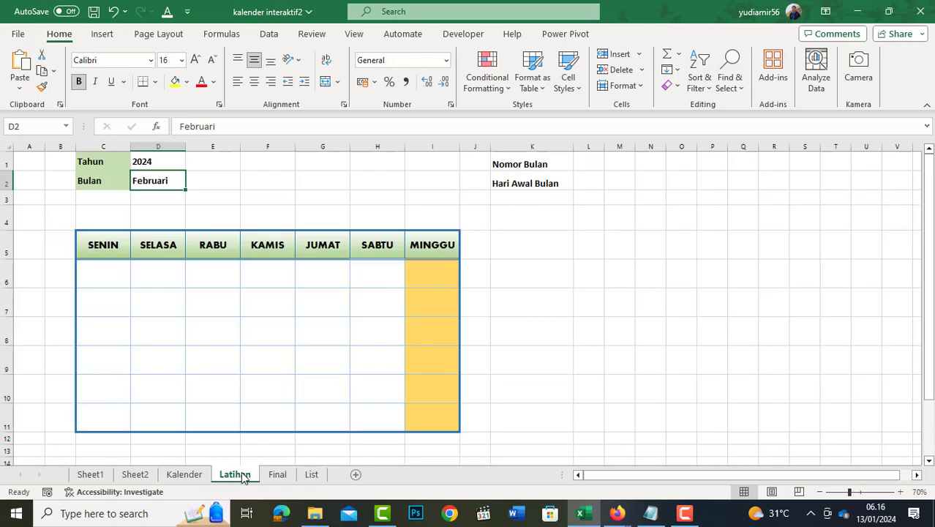
left_click(155, 162)
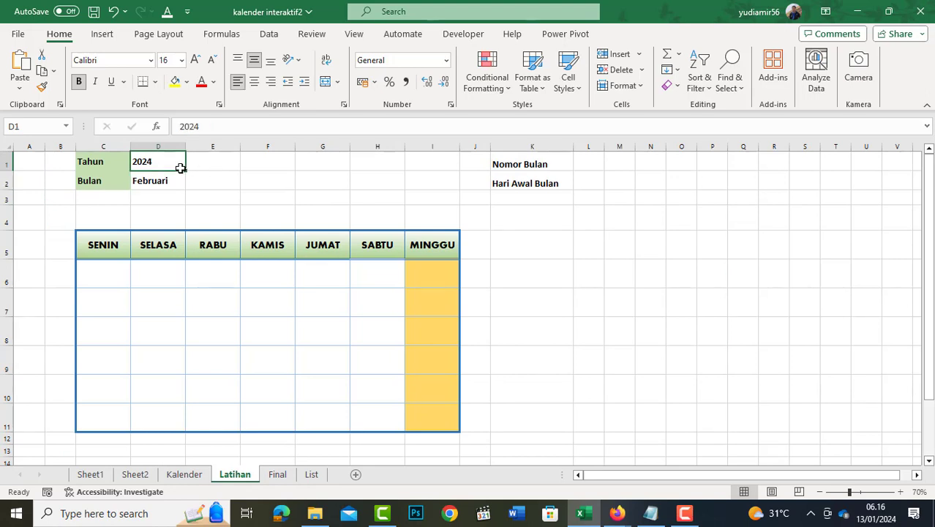
Give the Tahun cell List data validation with source =List!$A$2:$A$22
left_click(271, 34)
left_click(706, 88)
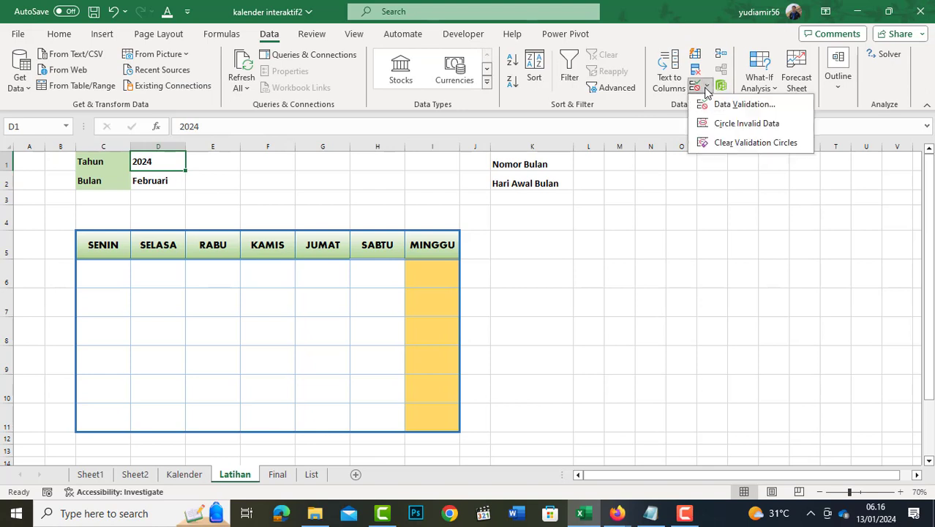
left_click(724, 104)
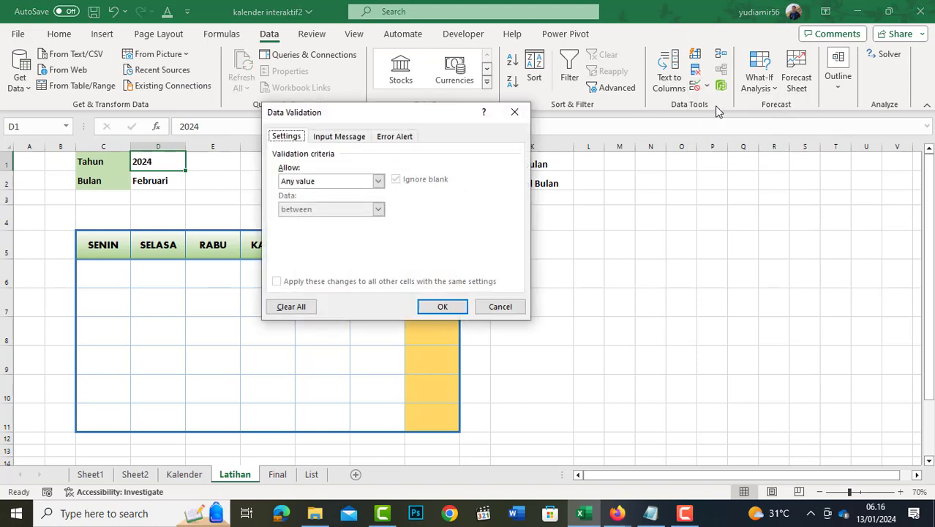
left_click(351, 183)
left_click(341, 218)
left_click(313, 237)
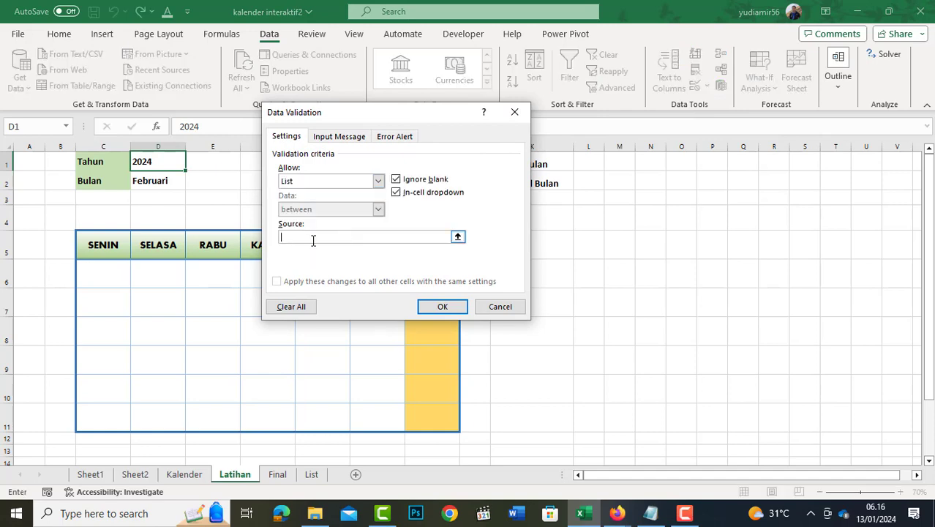
left_click(312, 474)
left_click_drag(51, 181, 52, 450)
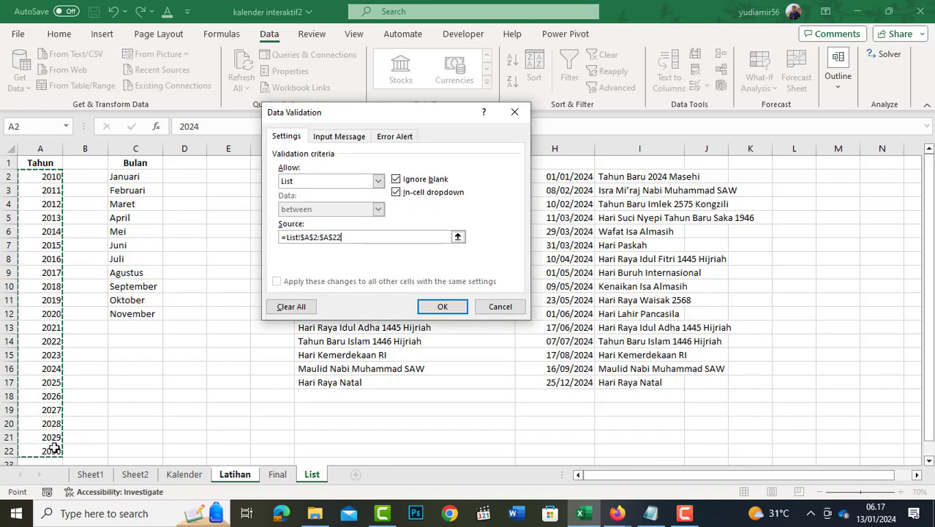
left_click(442, 302)
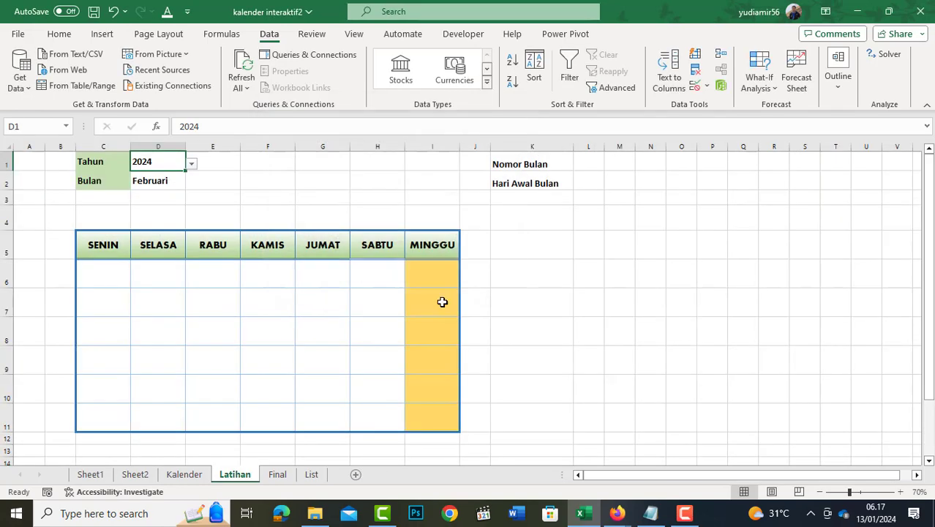
Test the new year dropdown, then select the Februari month cell
left_click(192, 165)
left_click(192, 167)
left_click(193, 168)
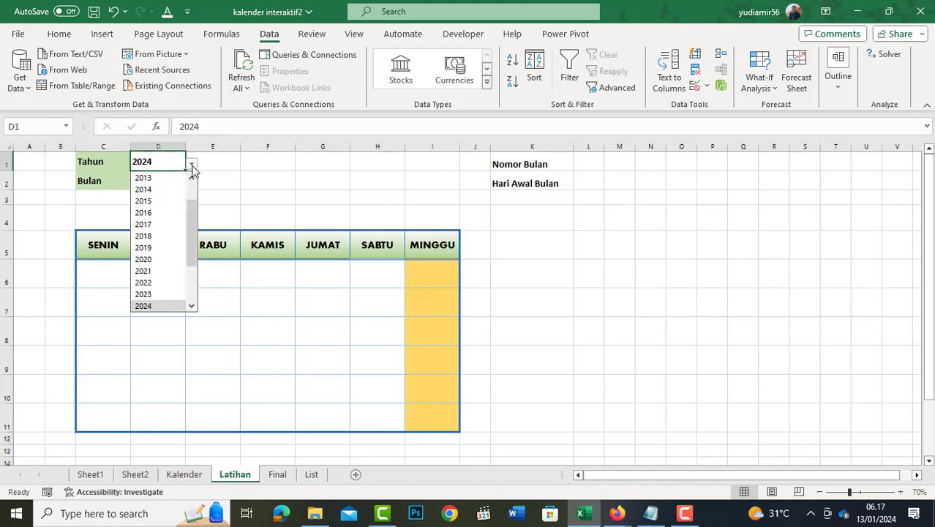
left_click(192, 168)
left_click(161, 183)
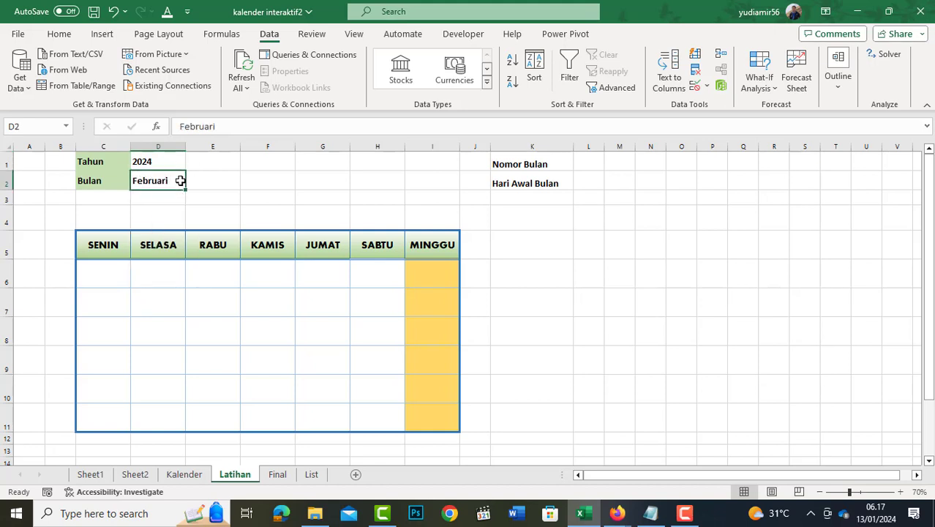
left_click(706, 86)
left_click(743, 104)
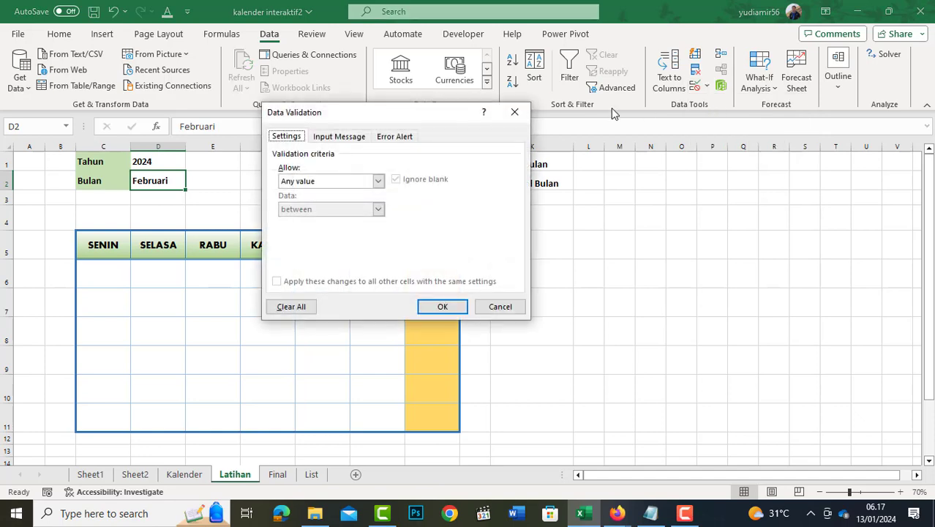
left_click(343, 182)
left_click(329, 228)
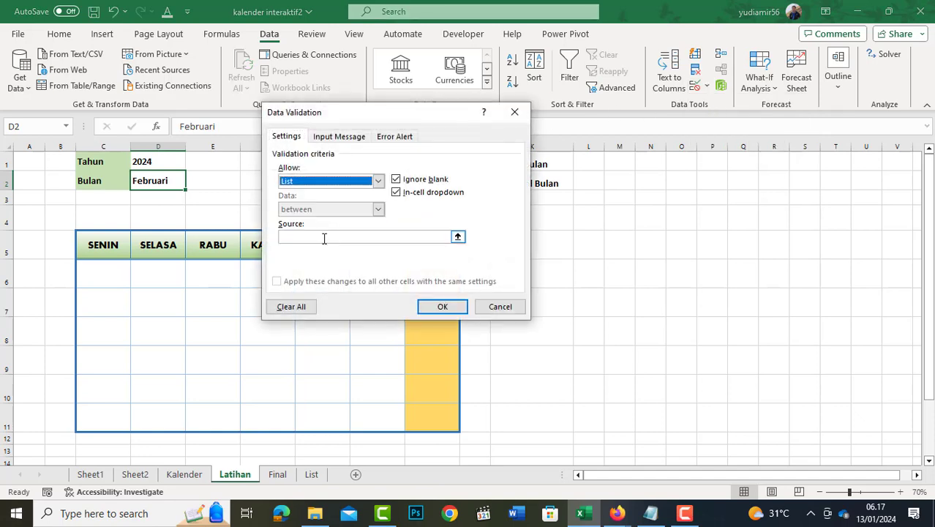
left_click(323, 236)
left_click(312, 475)
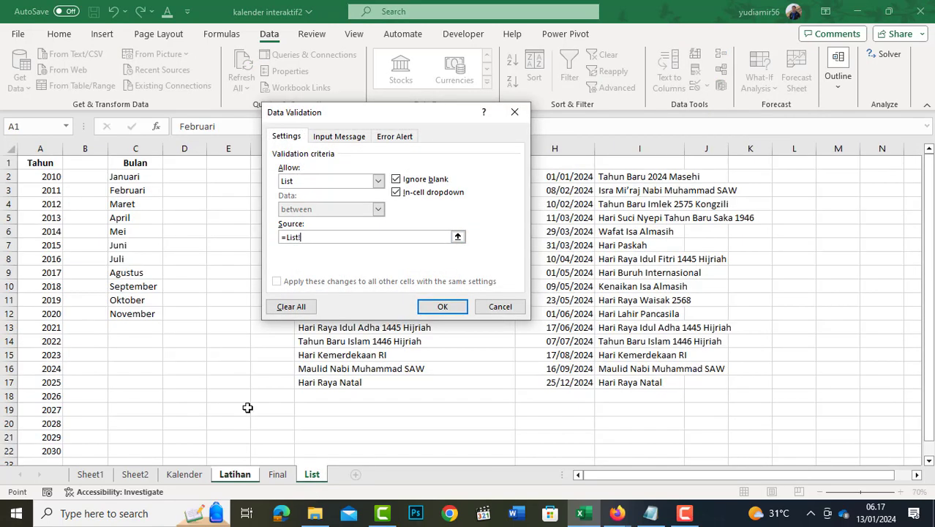
left_click_drag(125, 178, 134, 314)
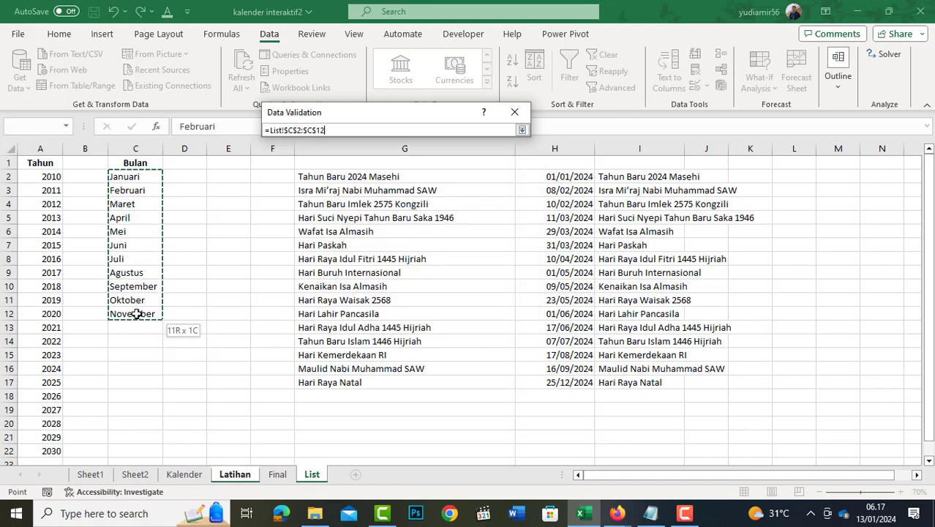
left_click(443, 306)
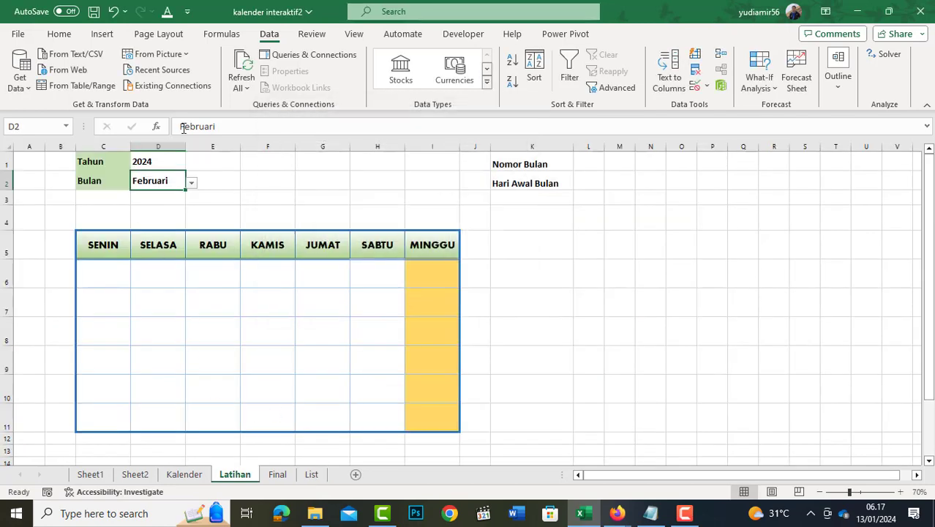
left_click(191, 182)
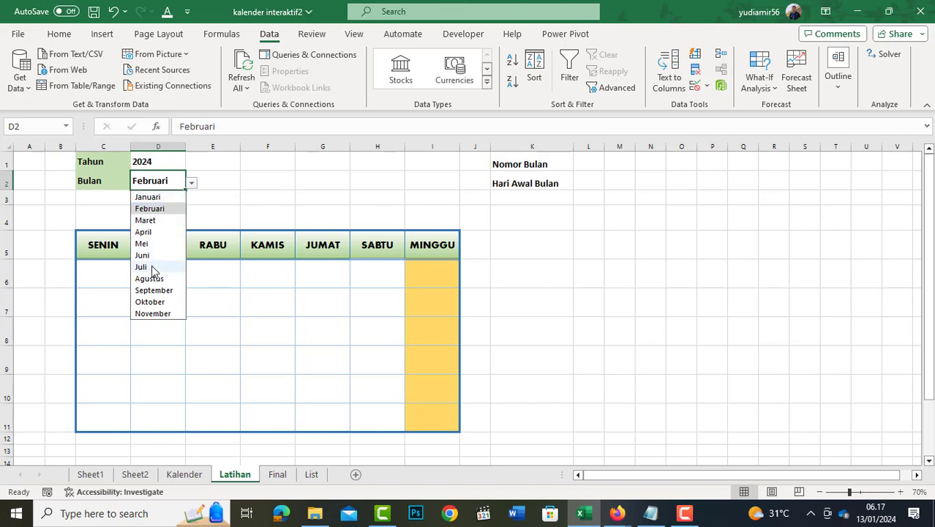
left_click(224, 161)
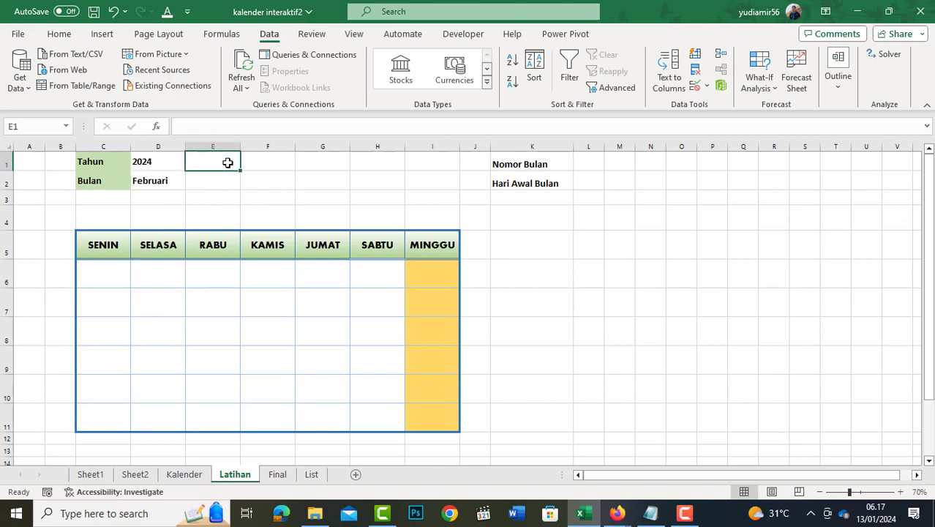
left_click(100, 223)
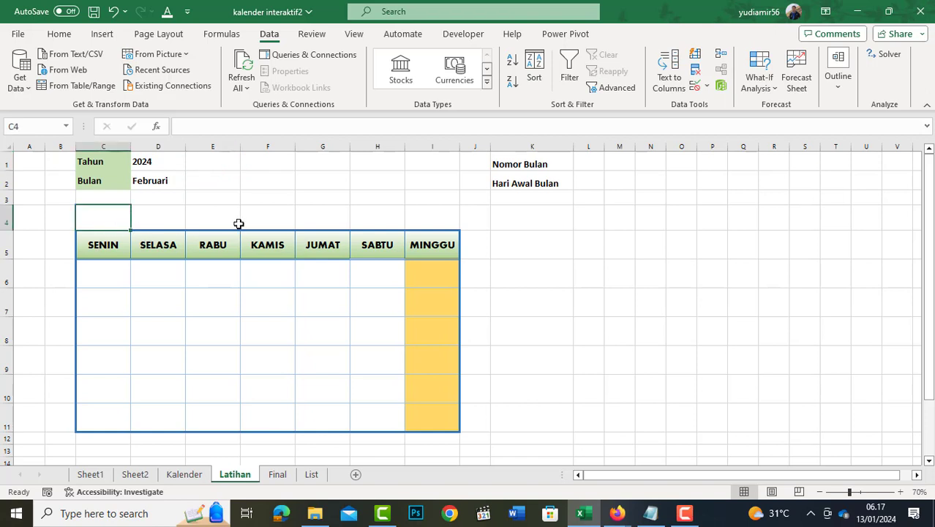
left_click(153, 184)
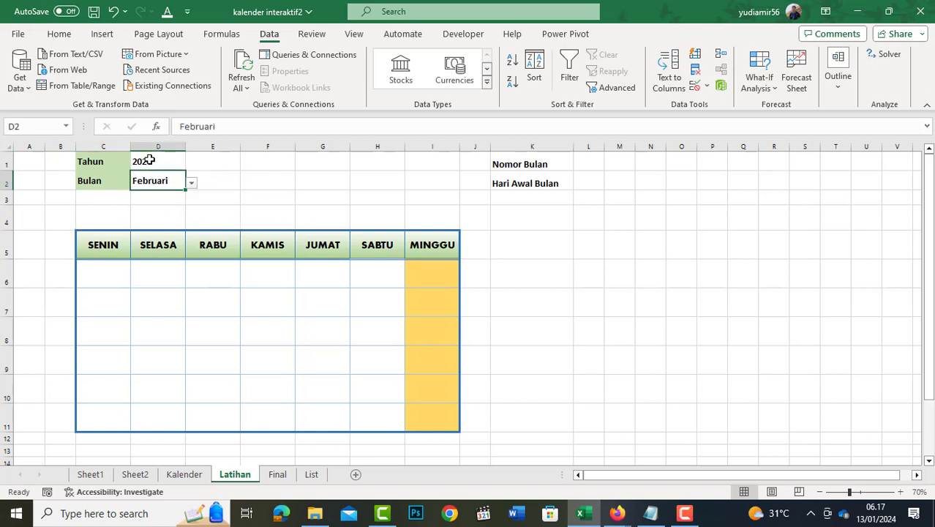
left_click(149, 160)
left_click(111, 217)
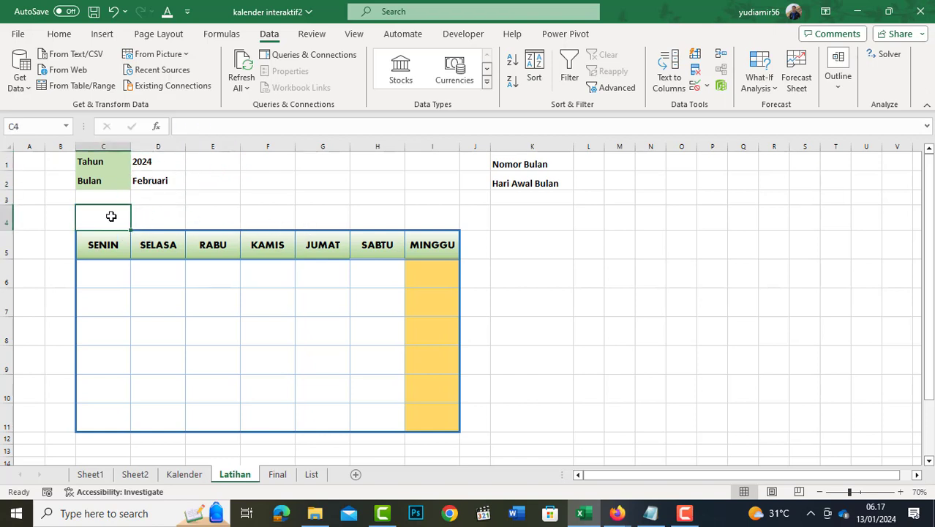
Enter =D2&" "&D1 in C4 so the title reads Februari 2024
type("=")
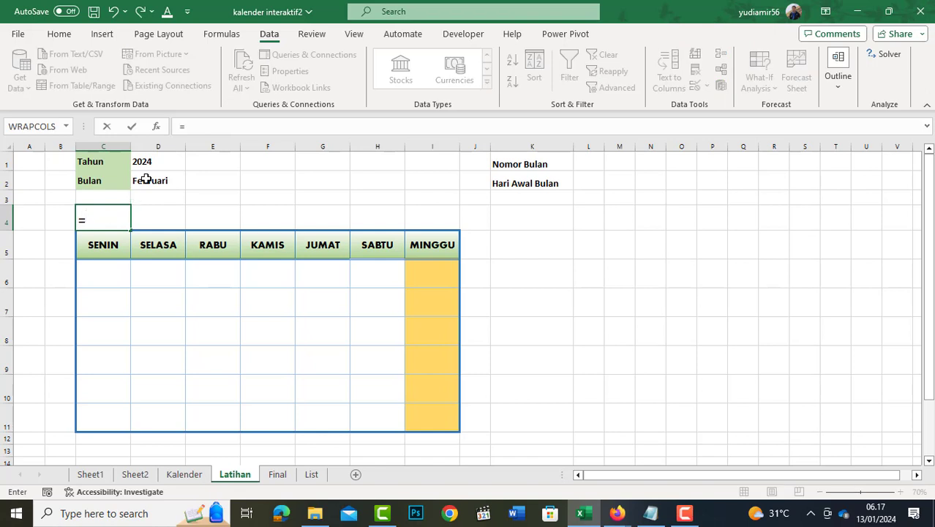
left_click(145, 180)
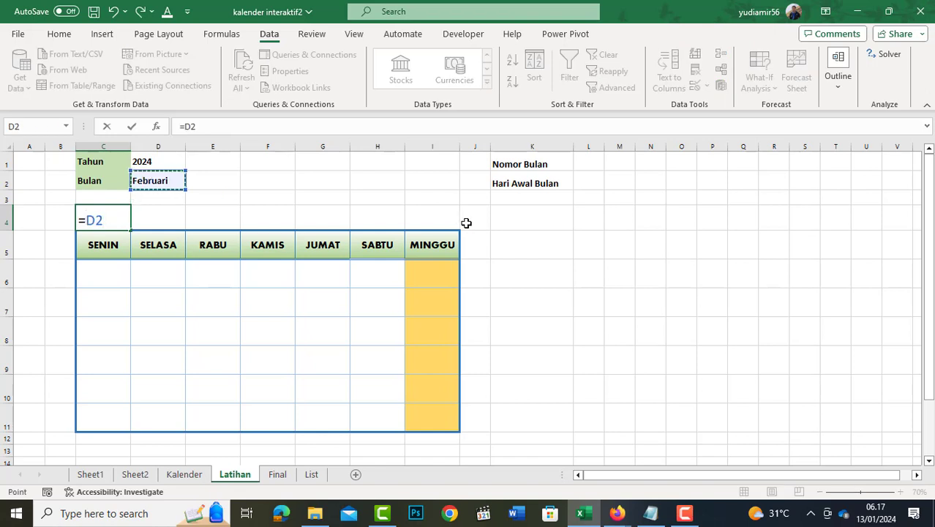
type("&")
type("\" \"&")
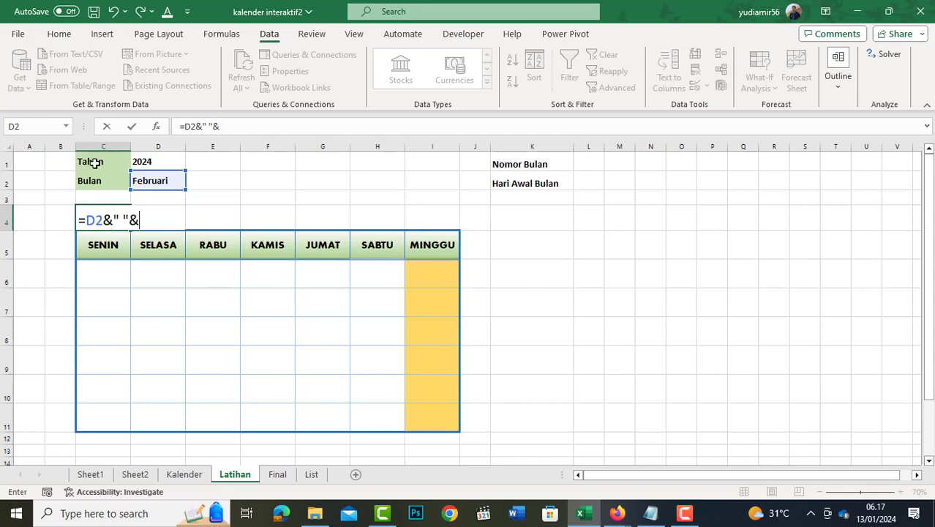
left_click(140, 161)
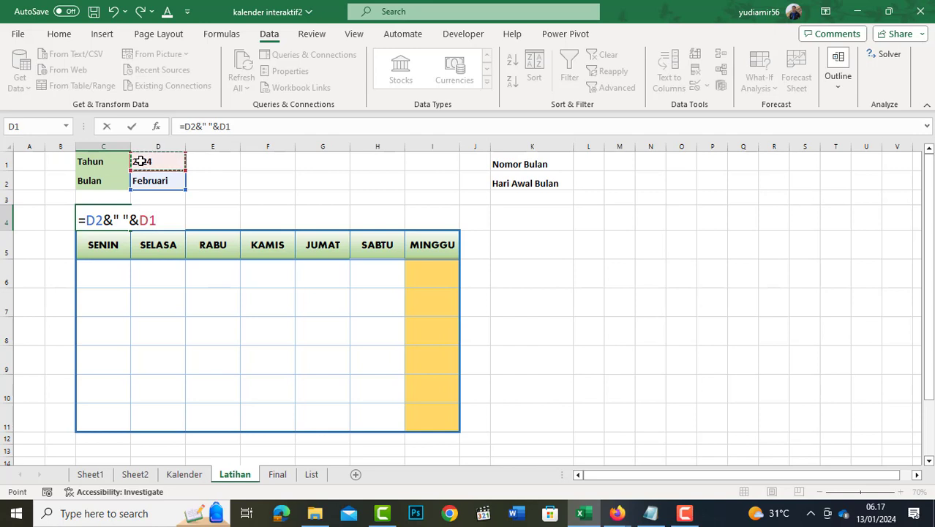
key("ctrl+Return")
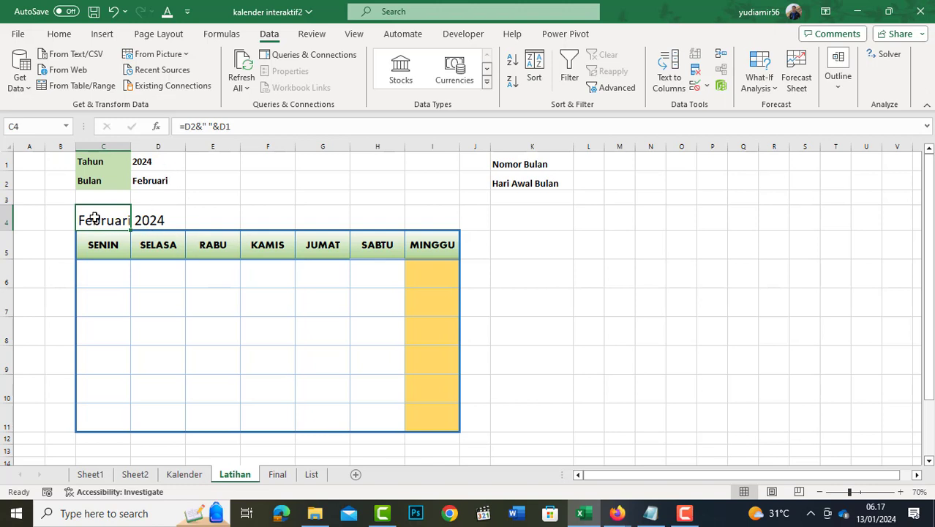
left_click(150, 181)
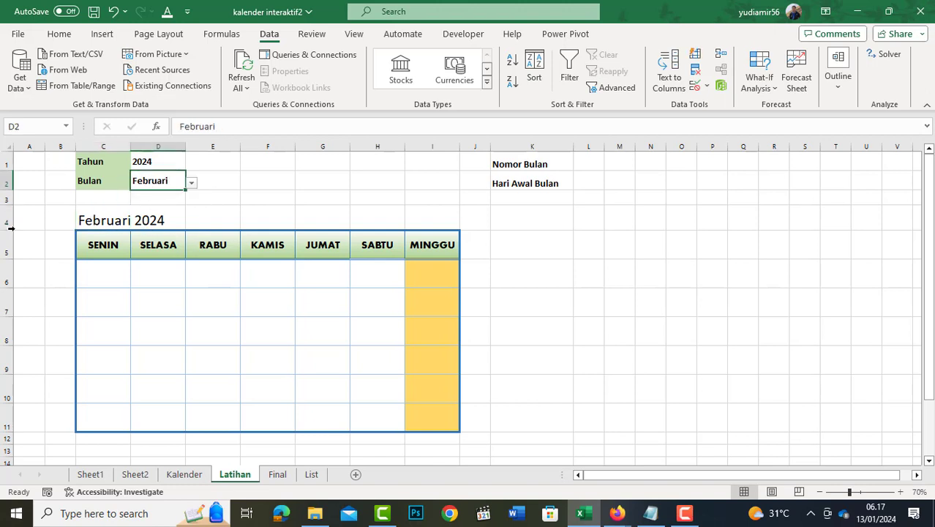
left_click(96, 222)
On the List sheet, change C2 to JANUARI and fill capitalised month names down to C12
left_click(311, 474)
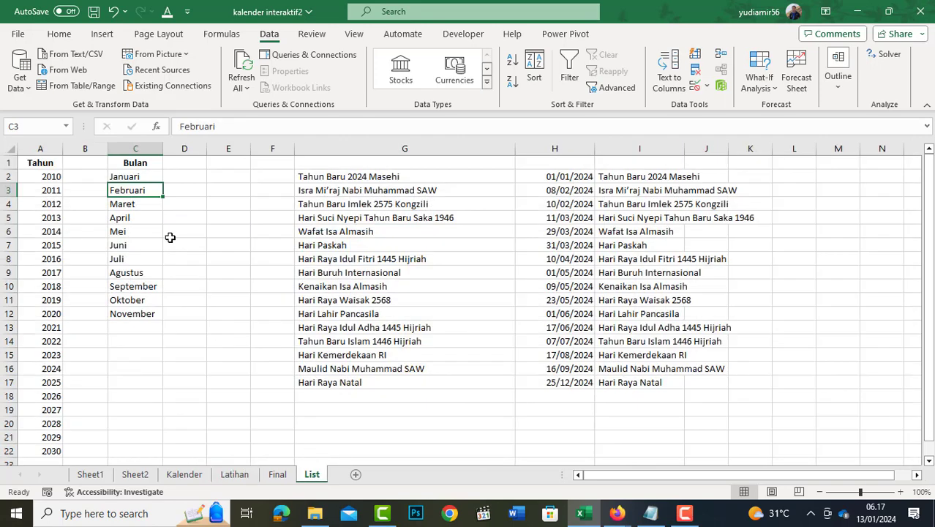
left_click(132, 177)
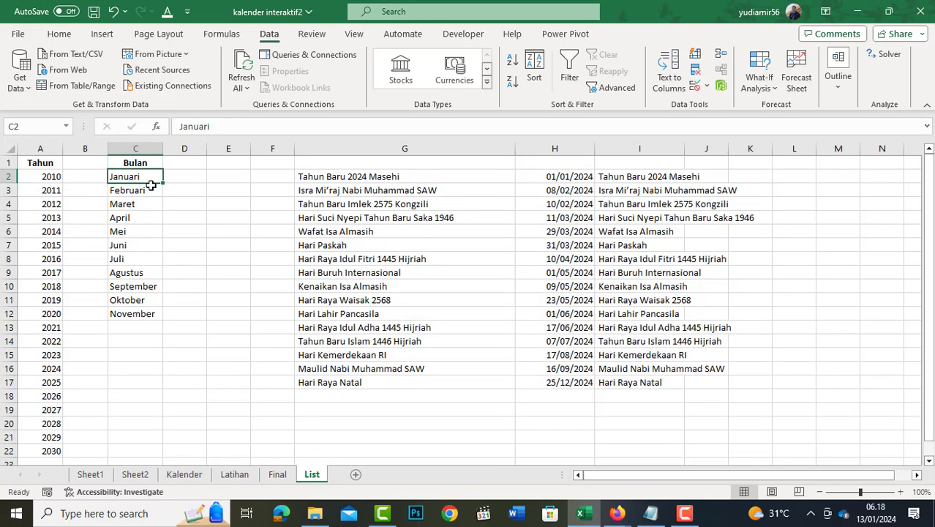
type("JANUARI")
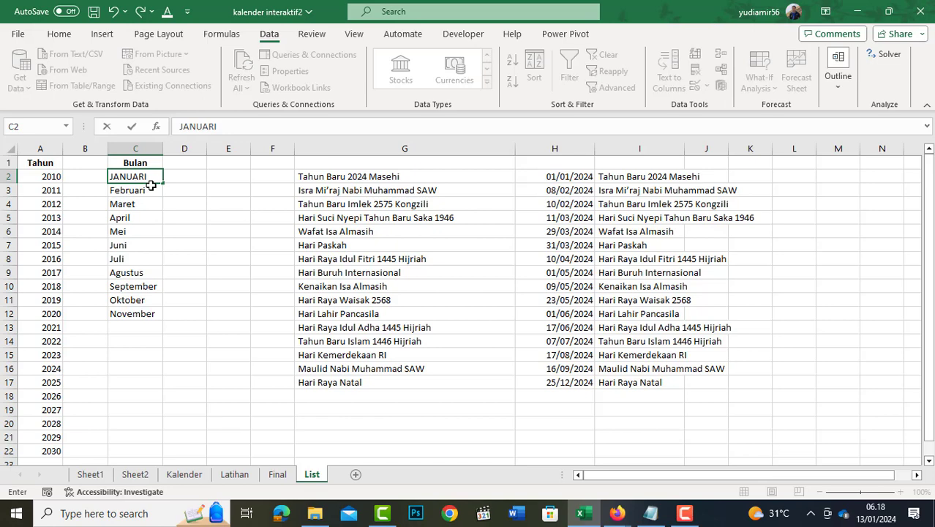
key("Return")
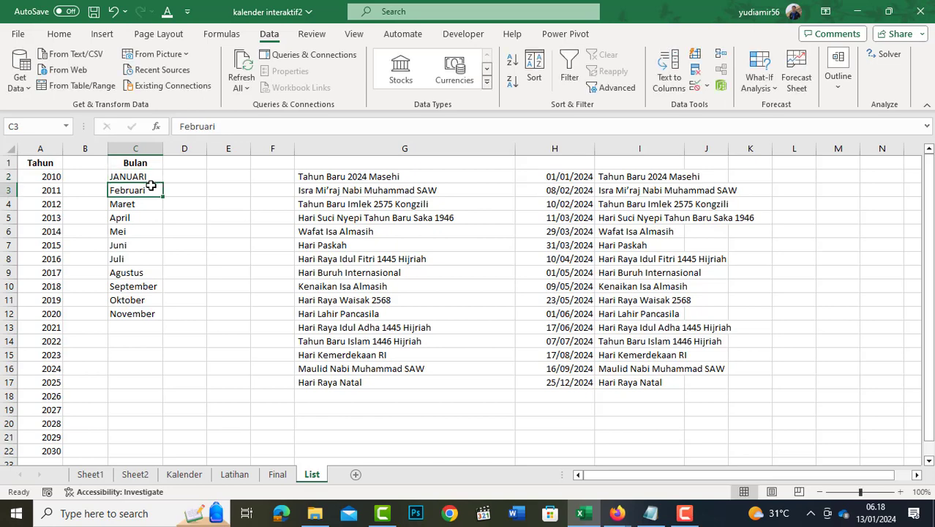
left_click(147, 177)
left_click_drag(163, 182, 167, 314)
Back on Latihan, bring up the month choices for cell D2
left_click(236, 472)
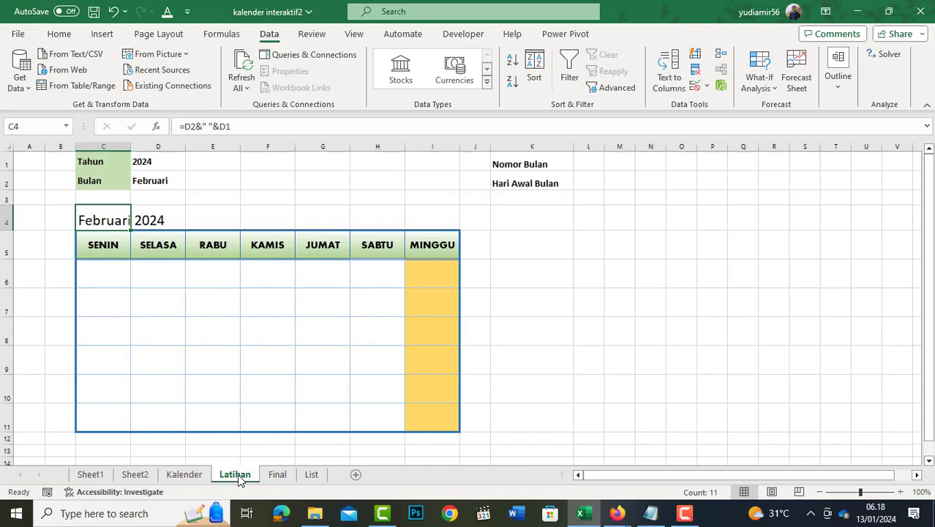
left_click(284, 273)
left_click(101, 219)
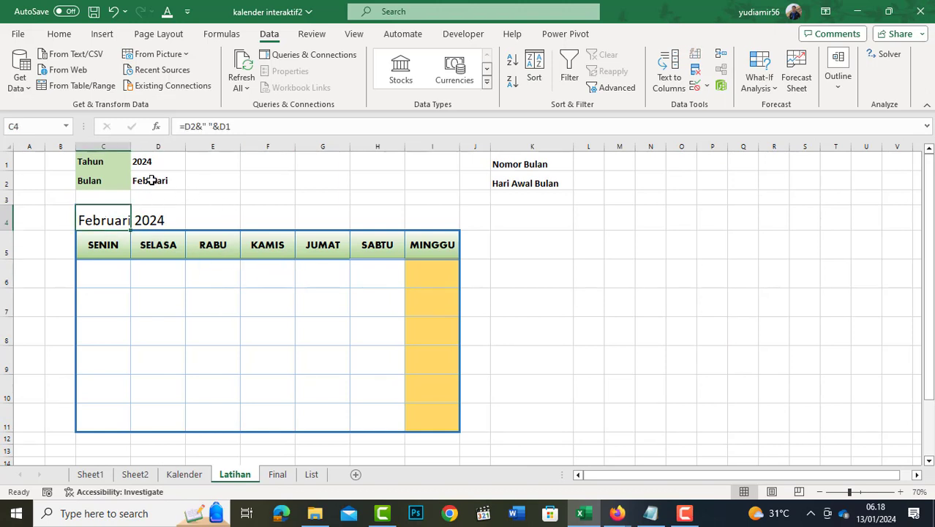
left_click(152, 180)
left_click(191, 182)
Choose JANUARI, then centre the title across C4:I4 with Center Across Selection
left_click(154, 197)
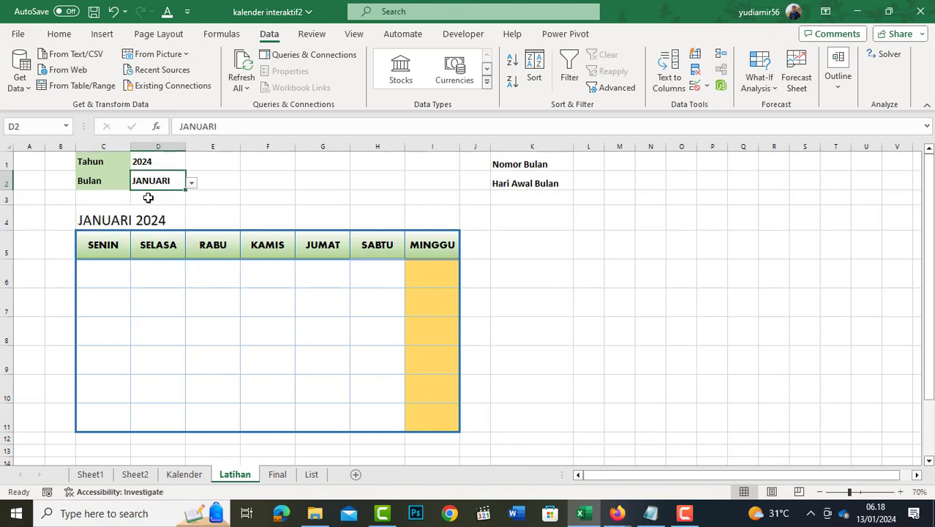
left_click_drag(88, 219, 436, 216)
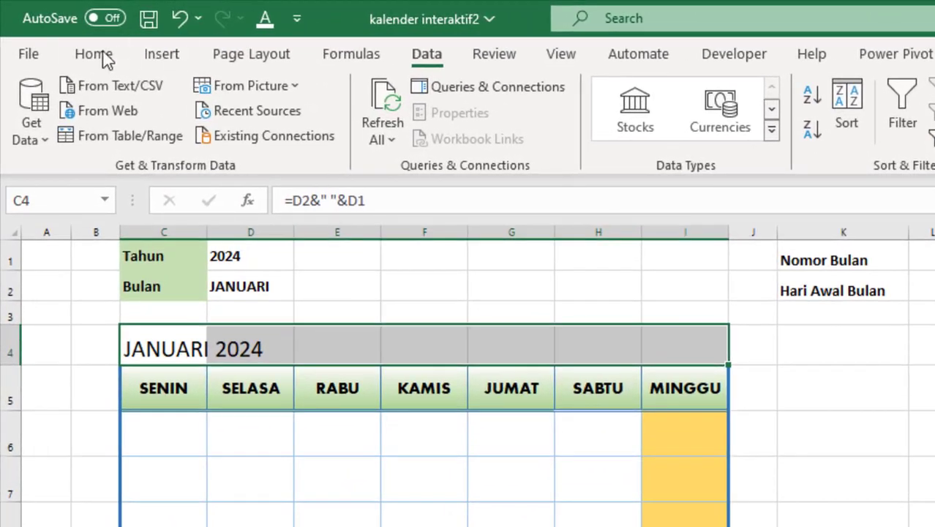
left_click(83, 48)
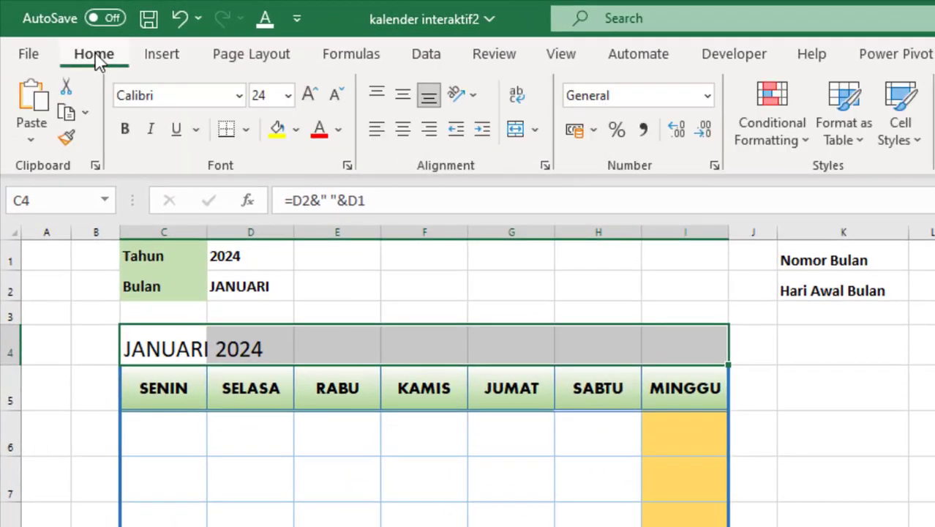
left_click(545, 166)
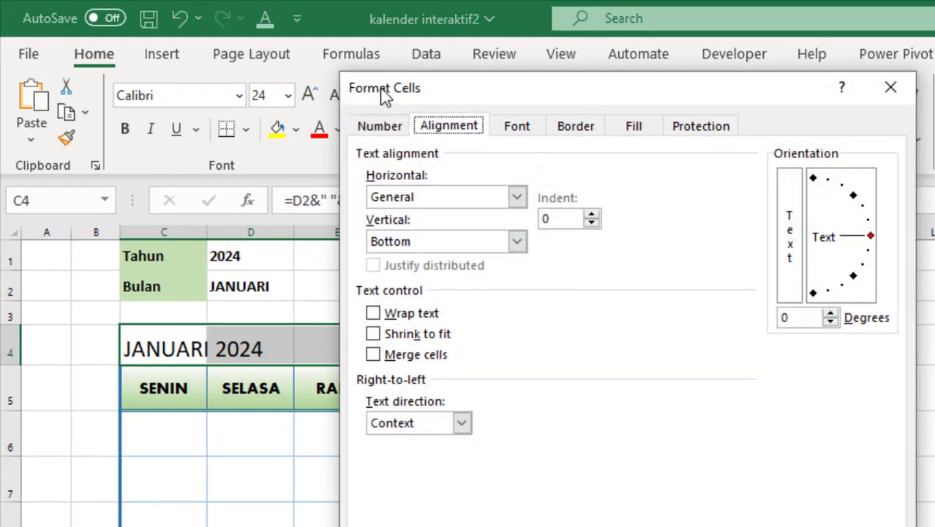
left_click(455, 197)
left_click(457, 297)
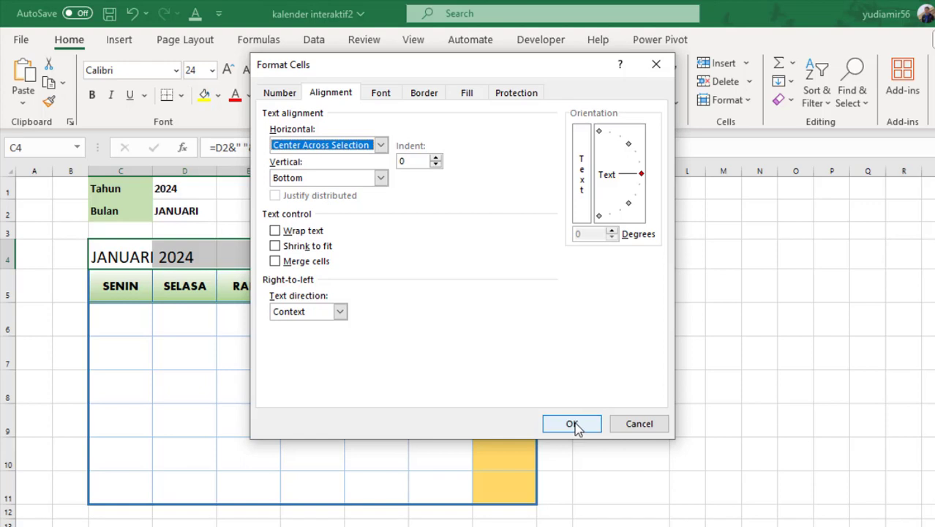
left_click(572, 422)
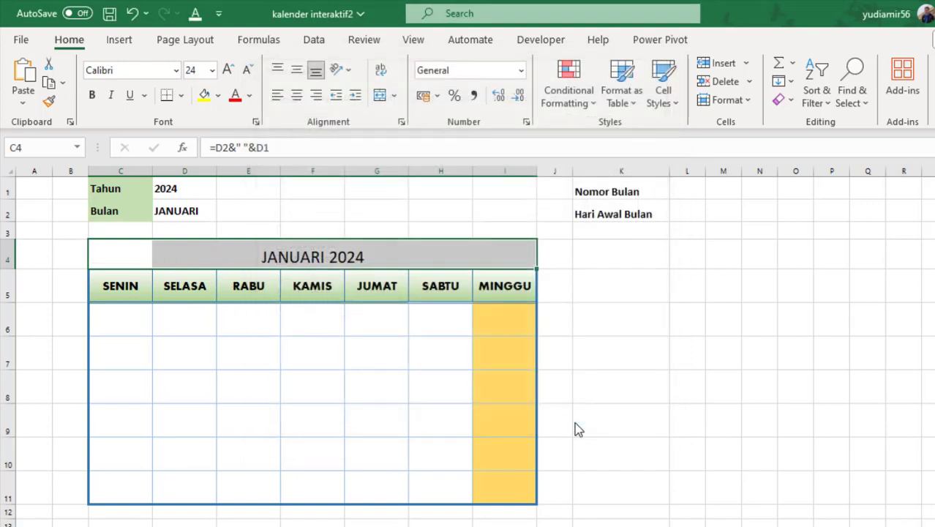
Make the JANUARI 2024 title bold
left_click(92, 99)
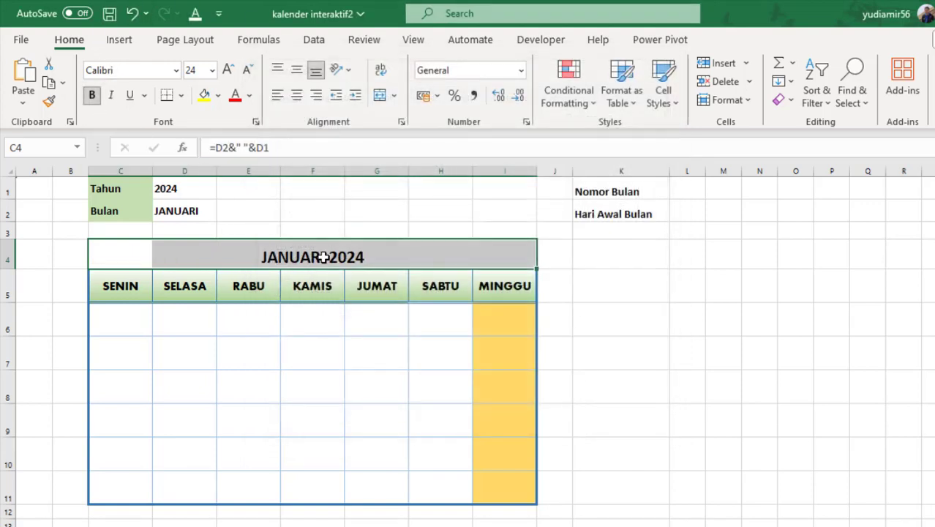
left_click(233, 339)
left_click(302, 244)
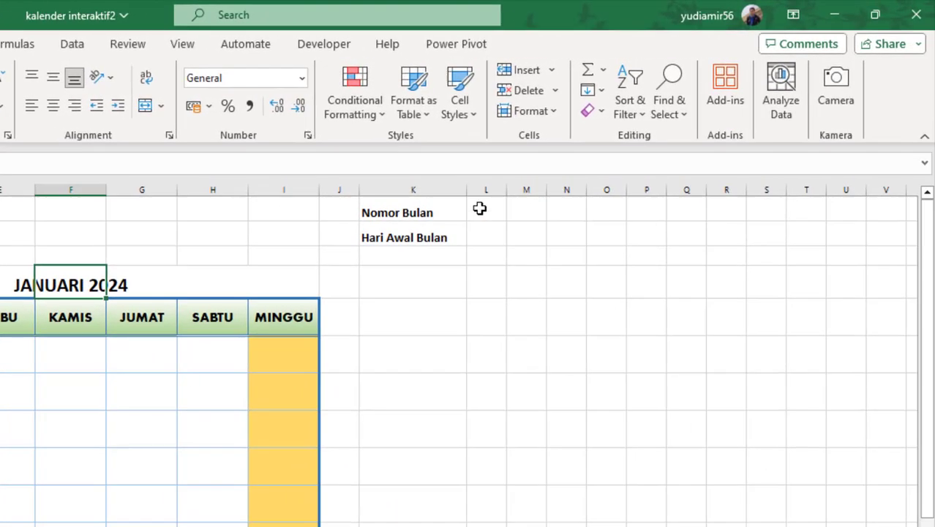
left_click(545, 205)
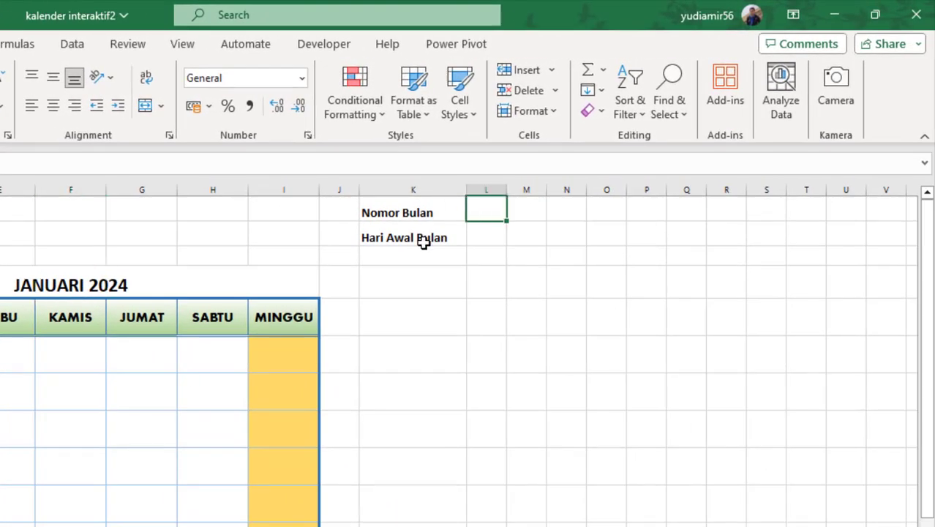
Enter =MONTH(D2&D1) beside Nomor Bulan to compute the month number
type("=MONT")
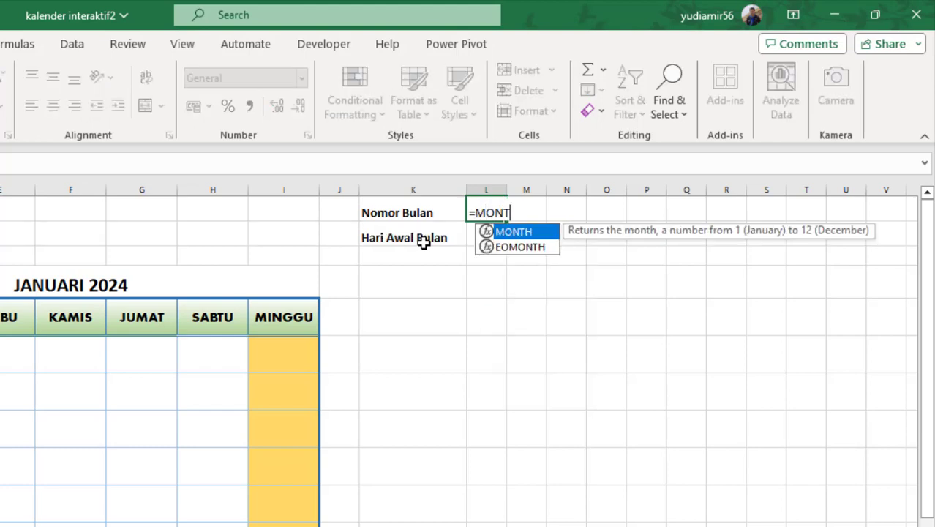
type("(")
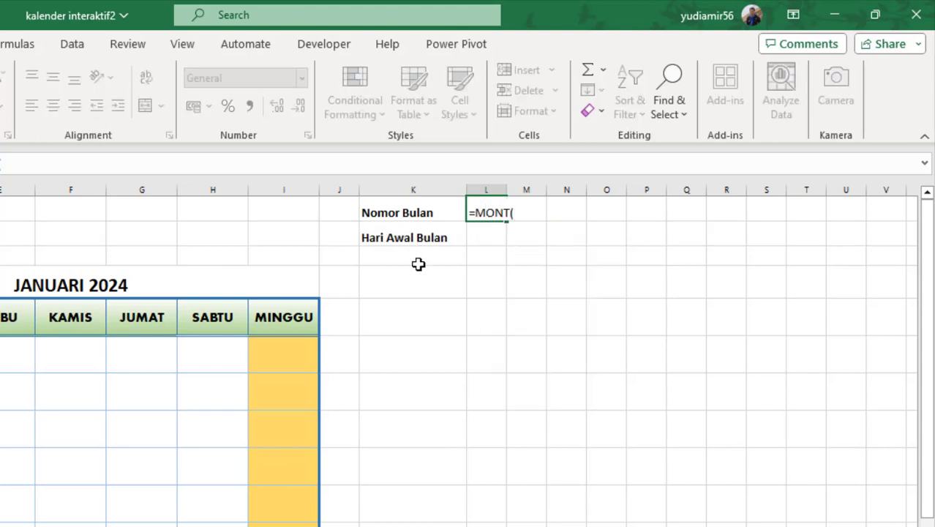
key("BackSpace")
type("H(")
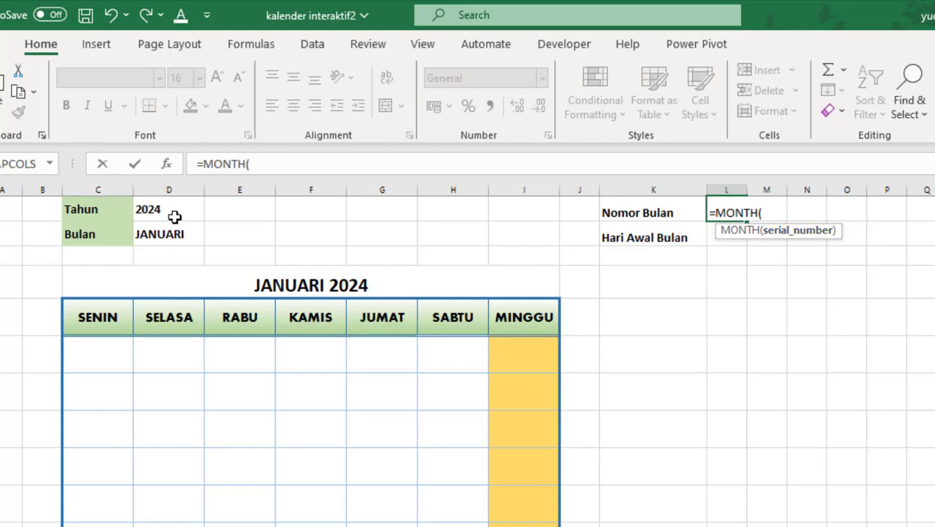
left_click(157, 233)
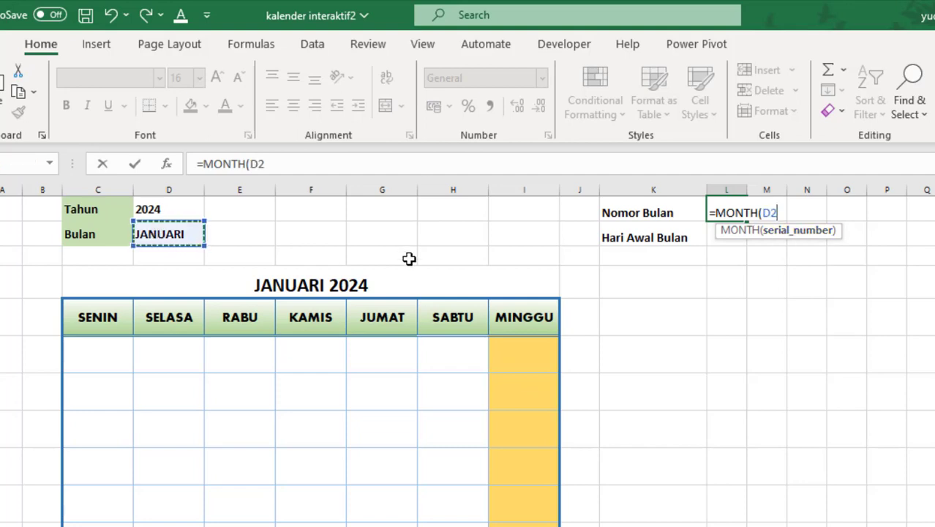
type("&")
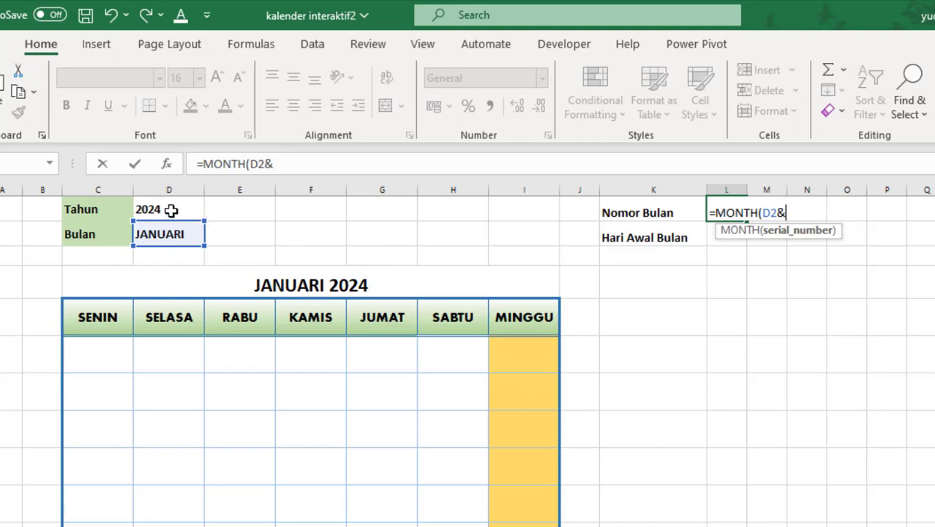
left_click(172, 210)
type(")")
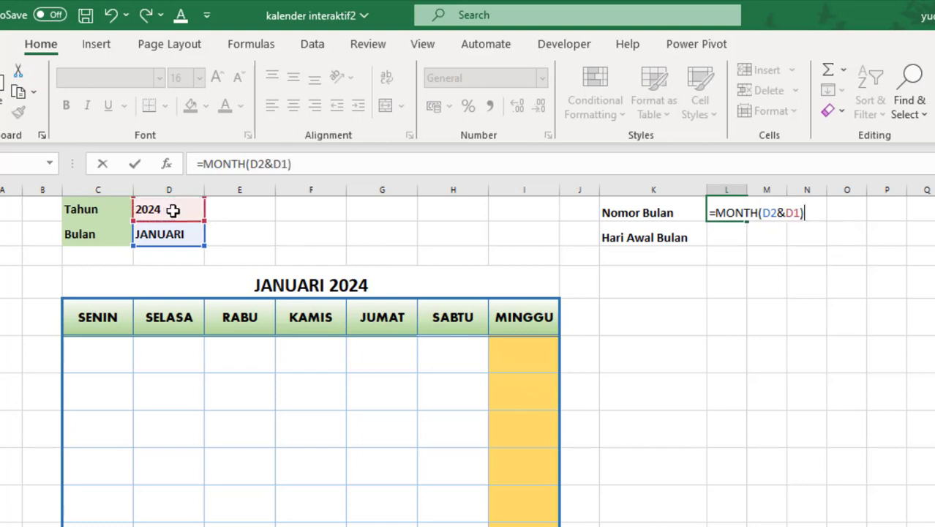
key("Return")
key("Up")
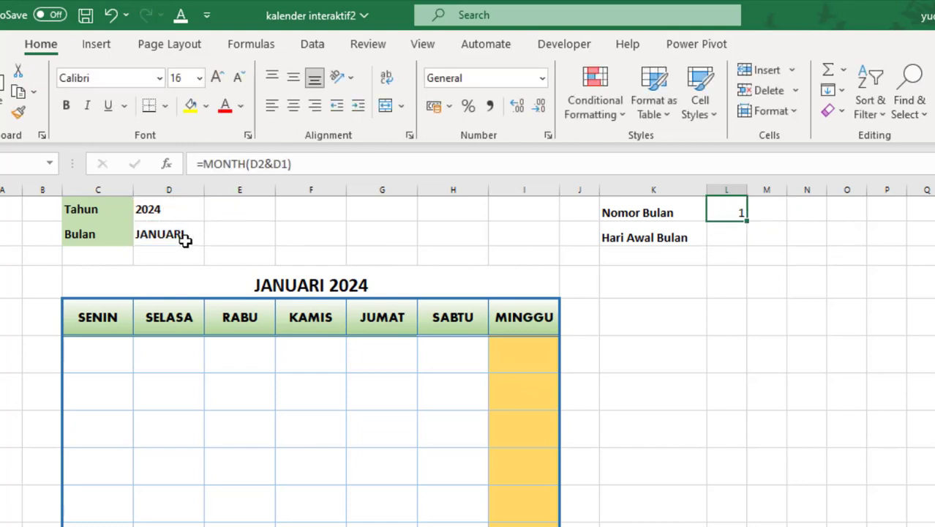
left_click(169, 235)
left_click(724, 210)
Switch the calendar month in D2 to MARET
left_click(195, 236)
left_click(210, 240)
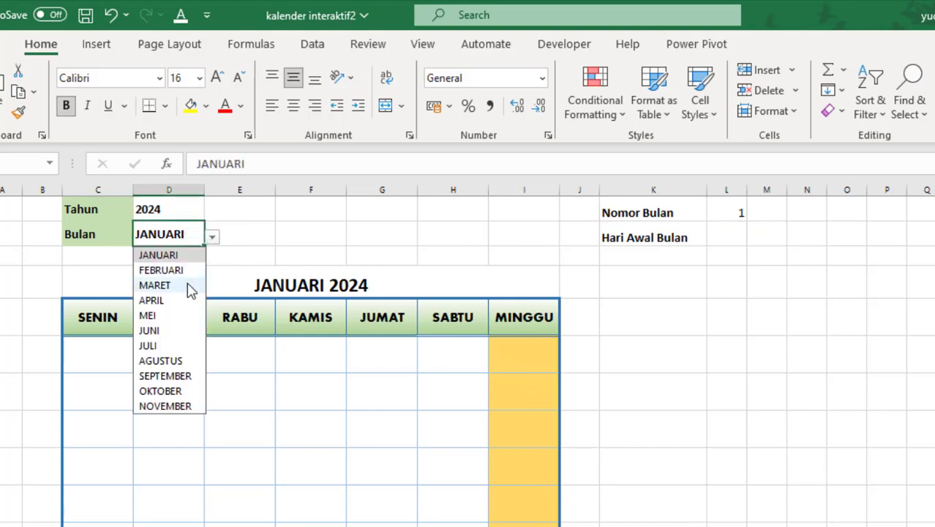
left_click(187, 282)
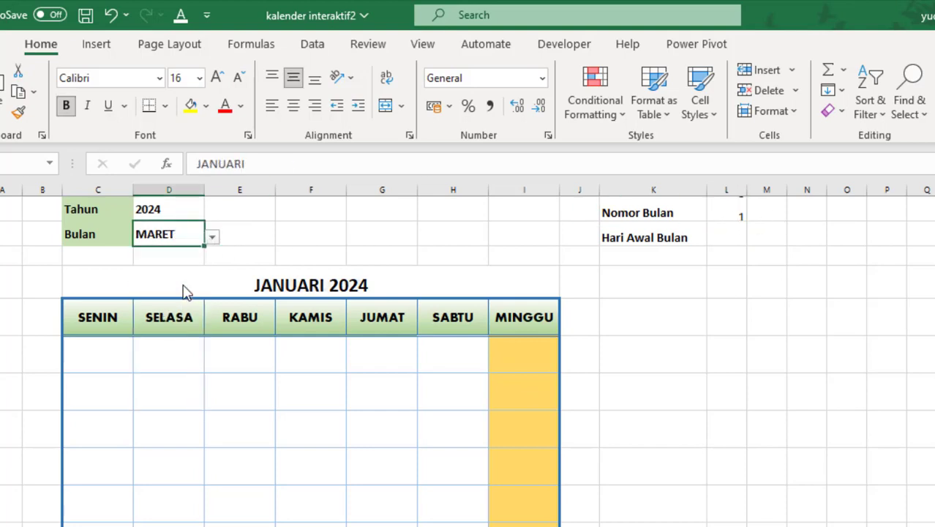
left_click(731, 244)
Make the Hari Awal Bulan label bold
left_click_drag(747, 190, 748, 190)
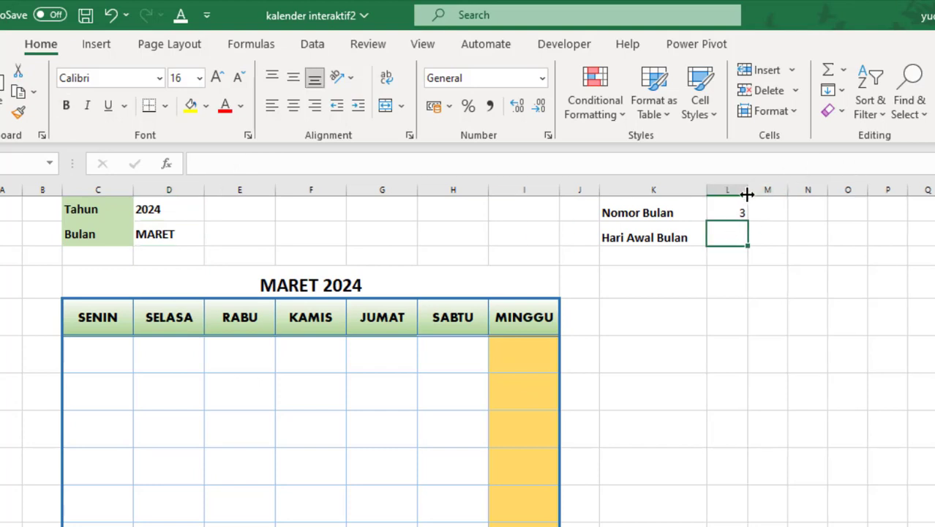
left_click(661, 238)
key("ctrl+b")
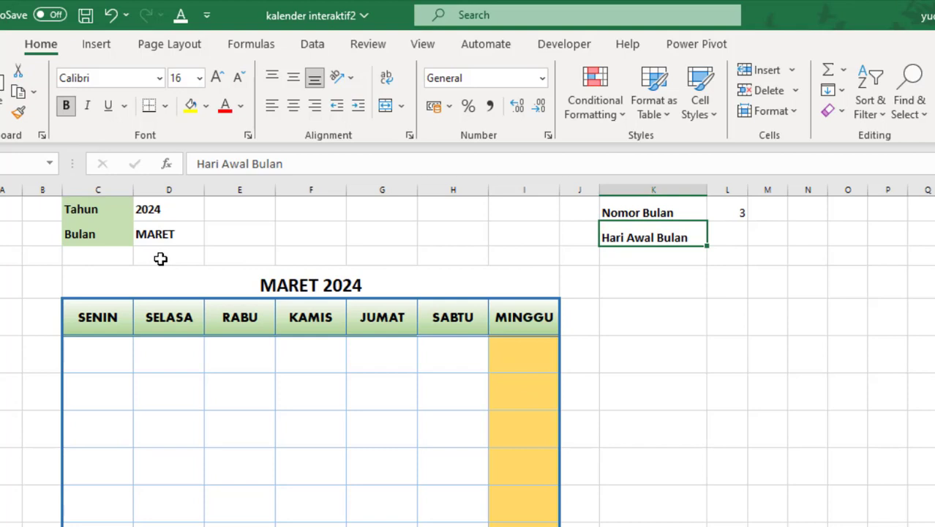
Start a WEEKDAY formula with a nested DATE function beside Hari Awal Bulan
left_click(741, 236)
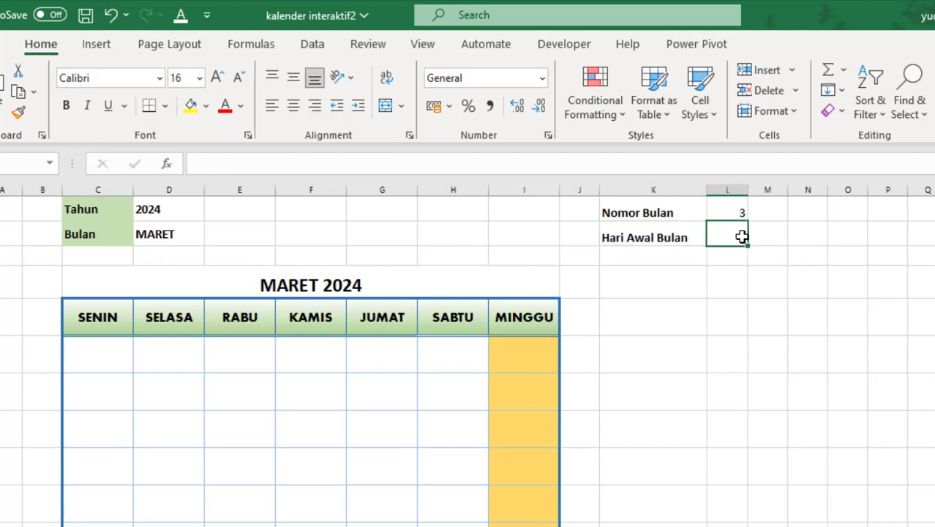
type("=WE")
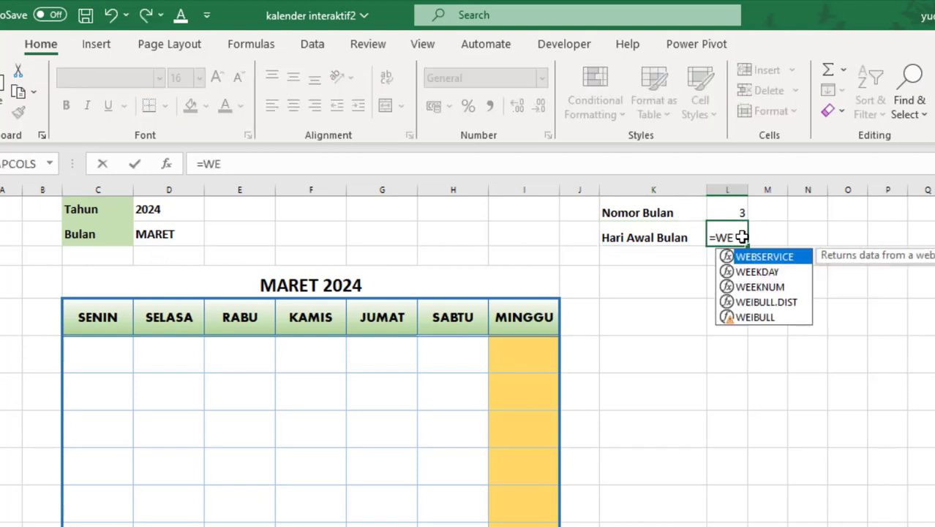
key("Down")
key("Tab")
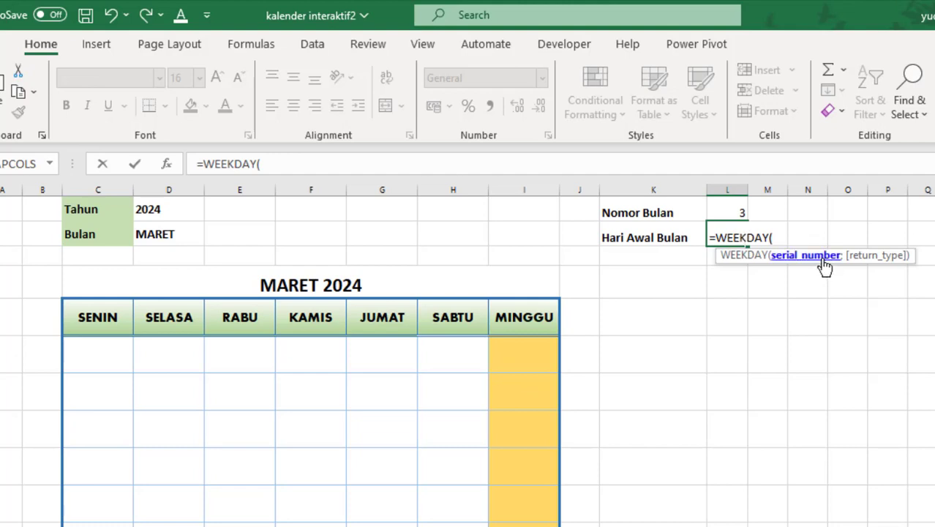
type("DATE")
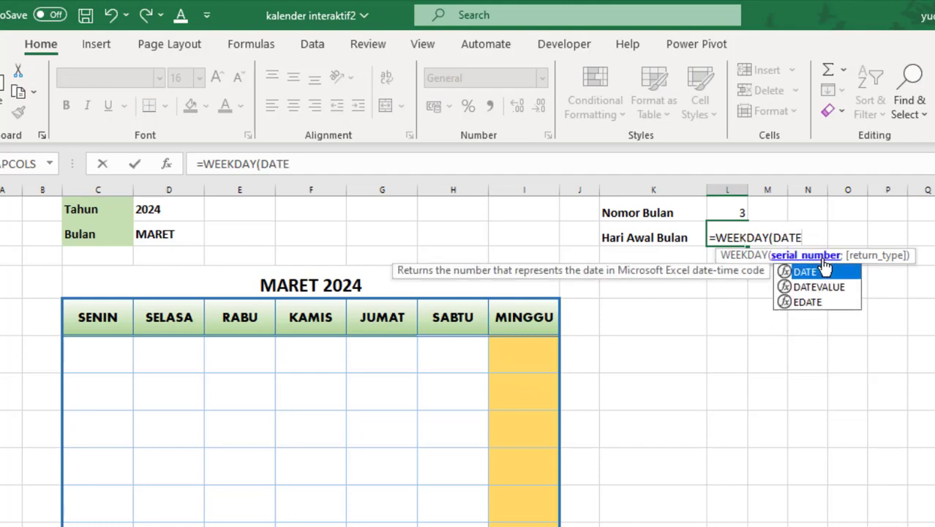
key("Tab")
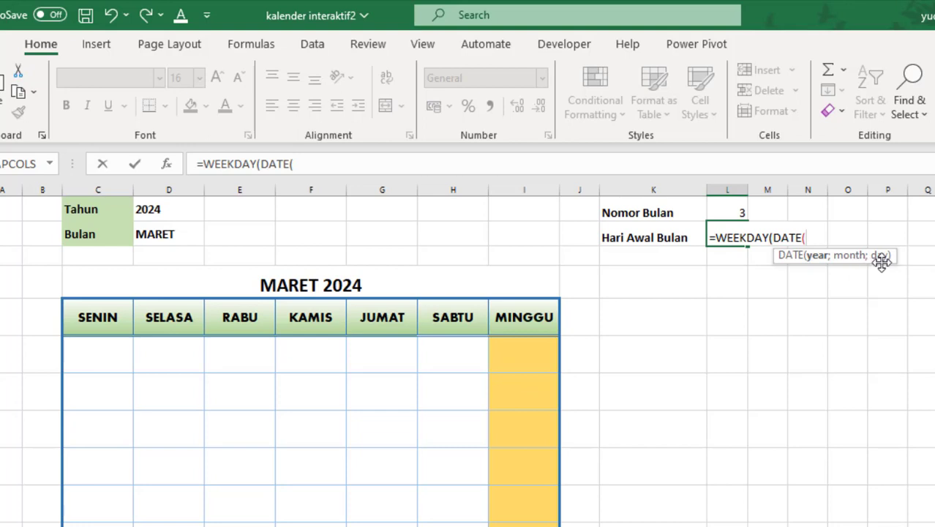
Complete it as =WEEKDAY(DATE(D1;L1;1);2), counting Monday as 1, returning 5
left_click(174, 210)
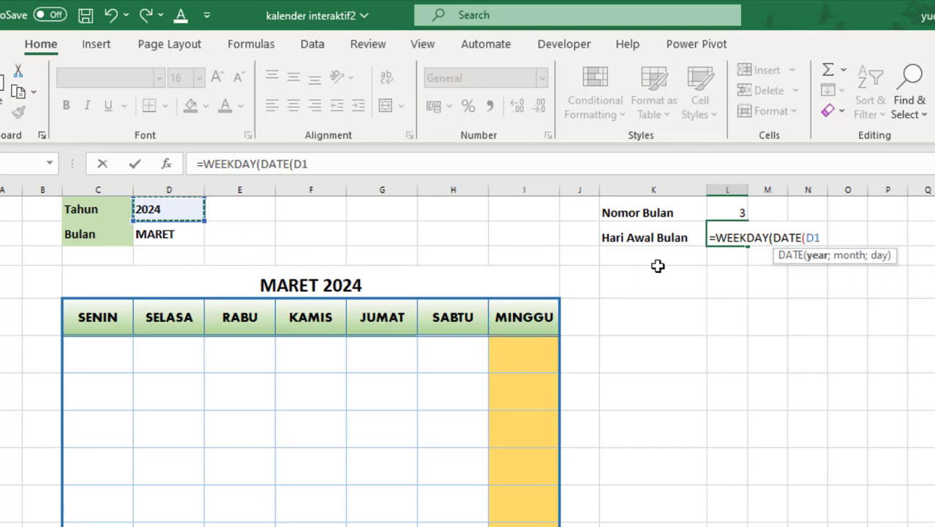
type(";")
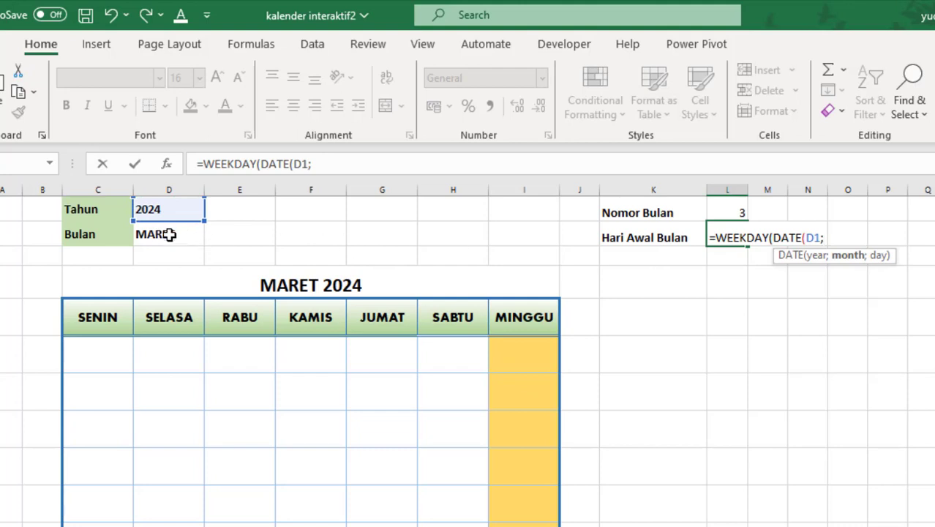
left_click(739, 209)
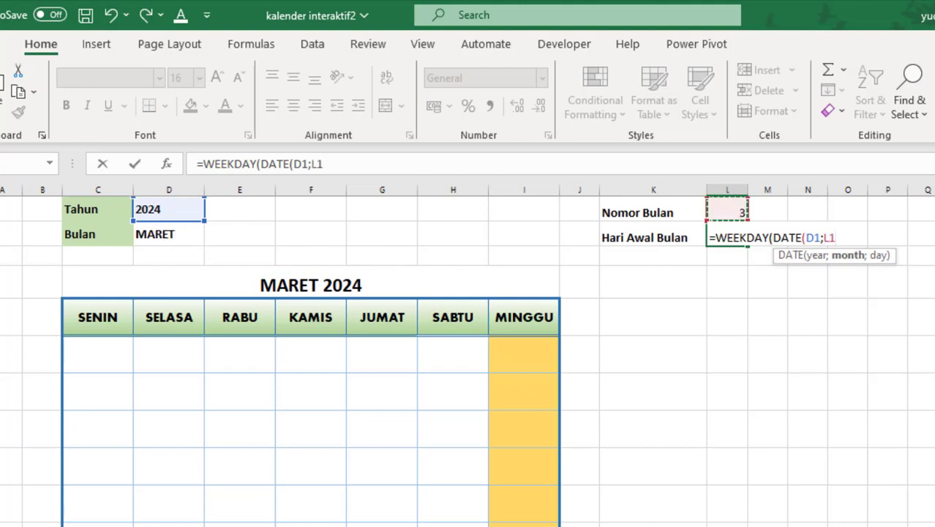
type(";")
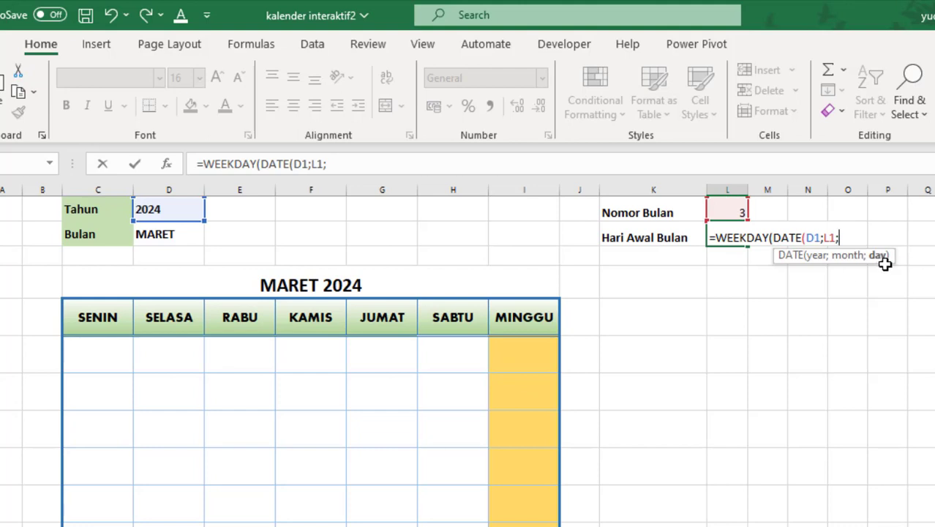
type("1)")
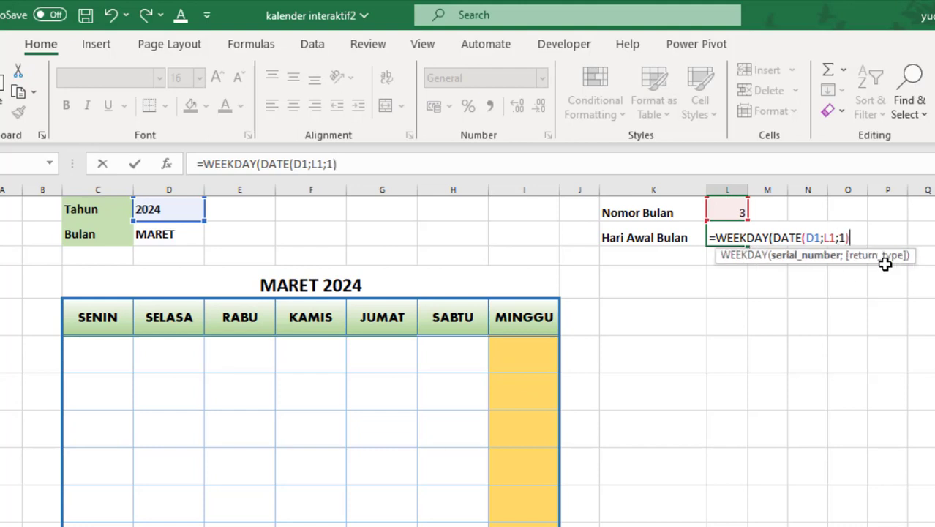
type(";")
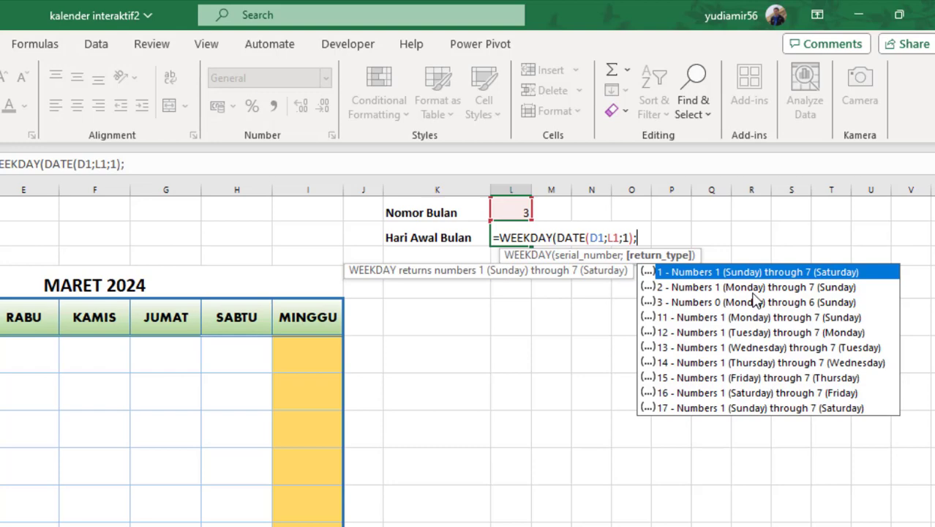
double_click(701, 288)
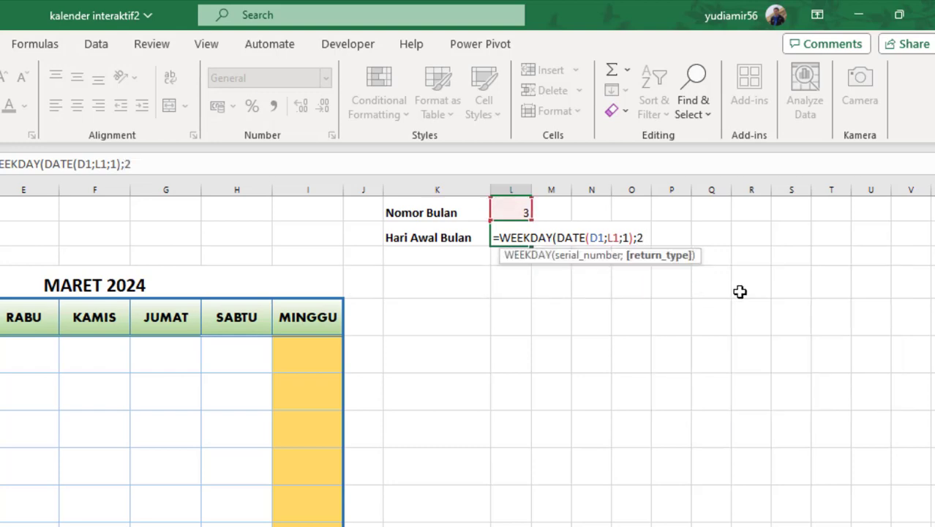
type(")")
key("Return")
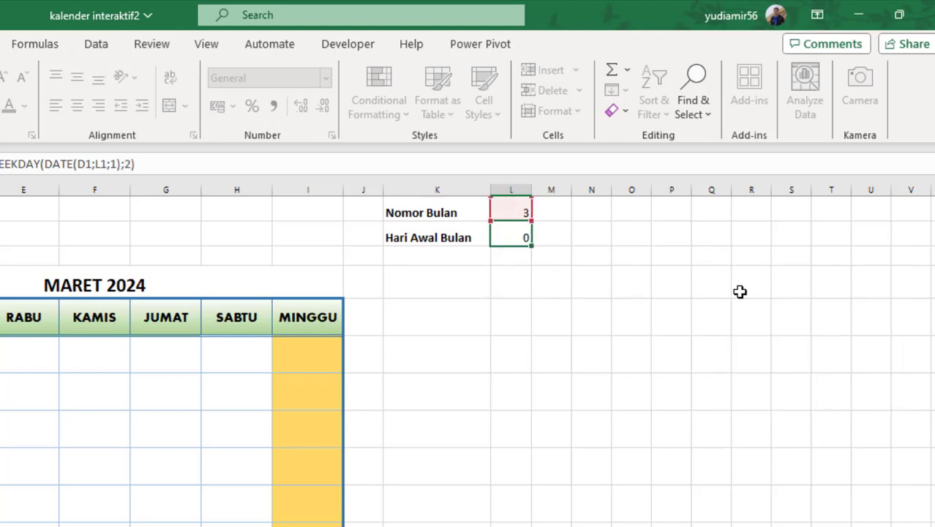
key("Up")
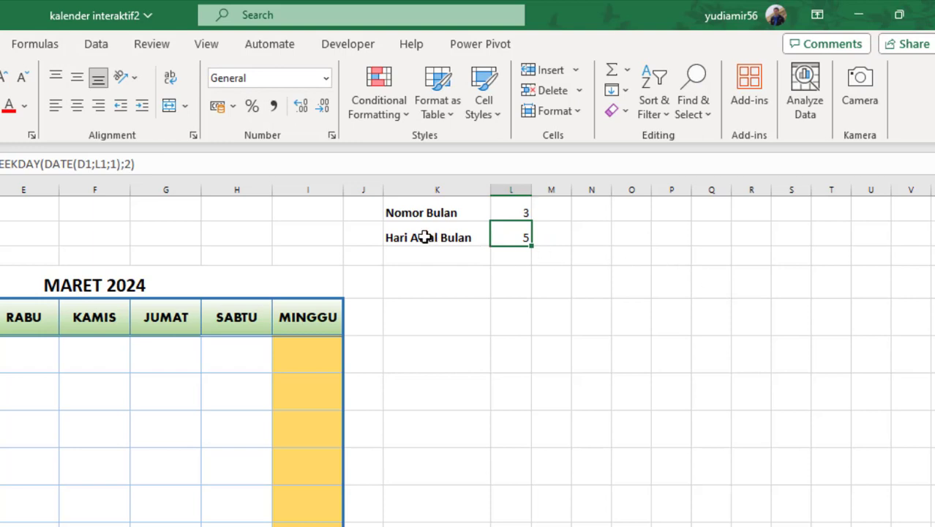
left_click(424, 237)
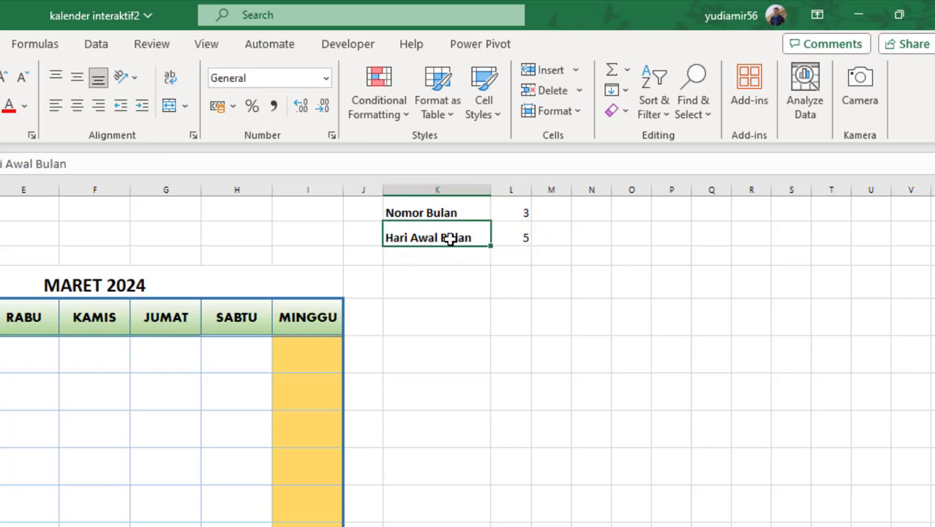
left_click_drag(464, 242, 525, 233)
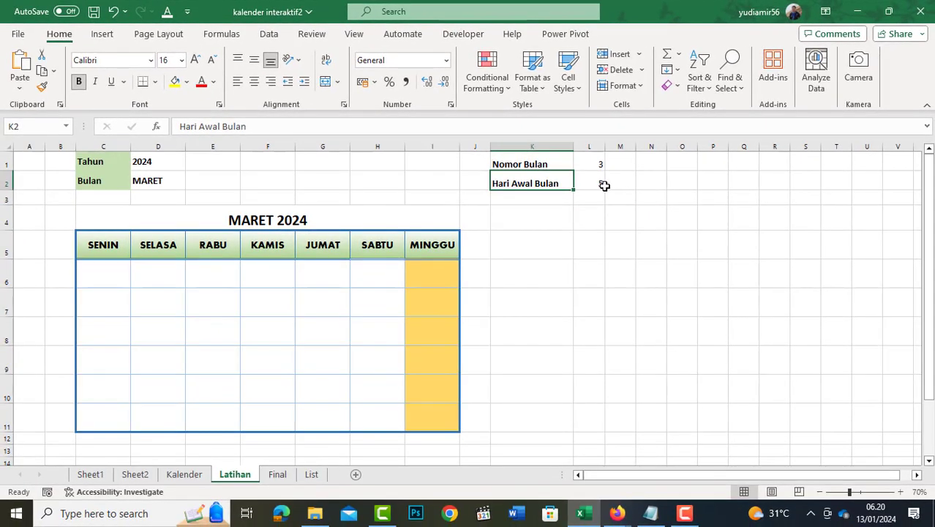
left_click(885, 519)
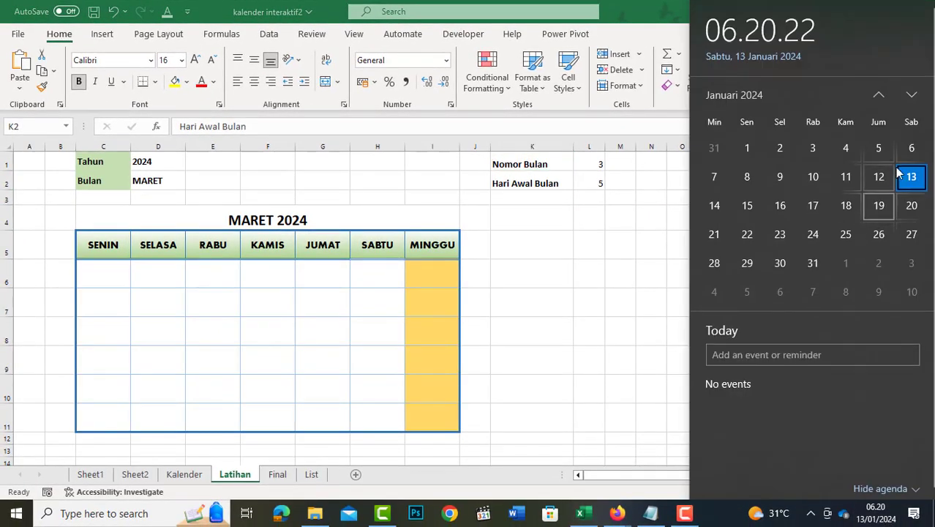
left_click(911, 95)
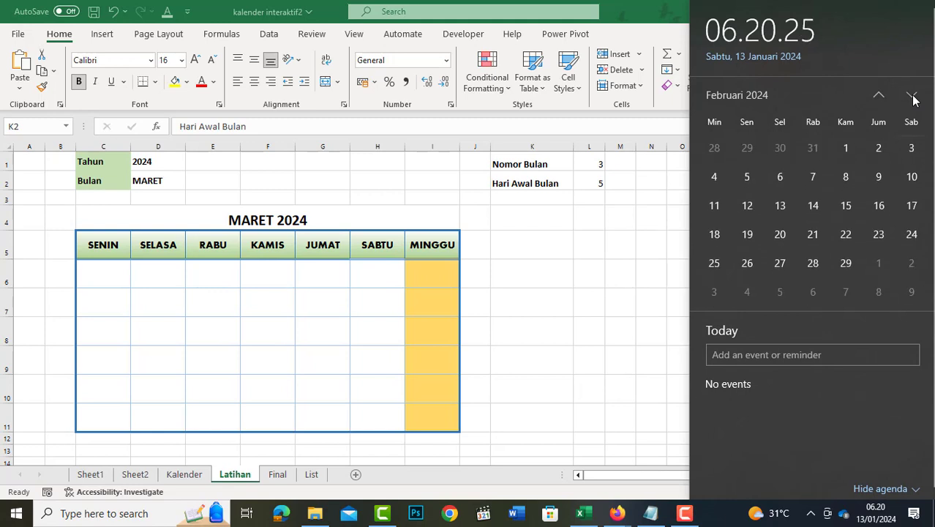
left_click(911, 96)
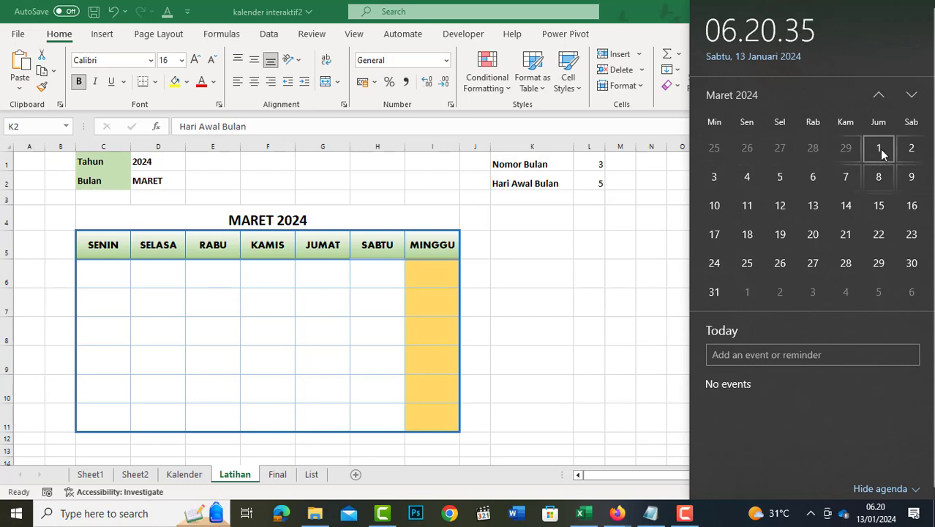
left_click(594, 180)
left_click(596, 183)
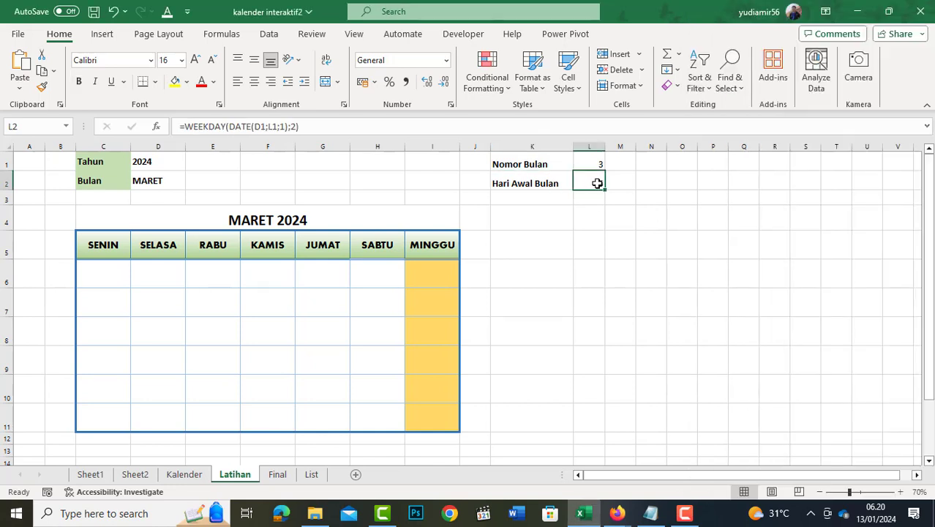
Enter =SEQUENCE(6;7) in C6 to spill numbers 1 to 42 across the day grid
left_click(115, 280)
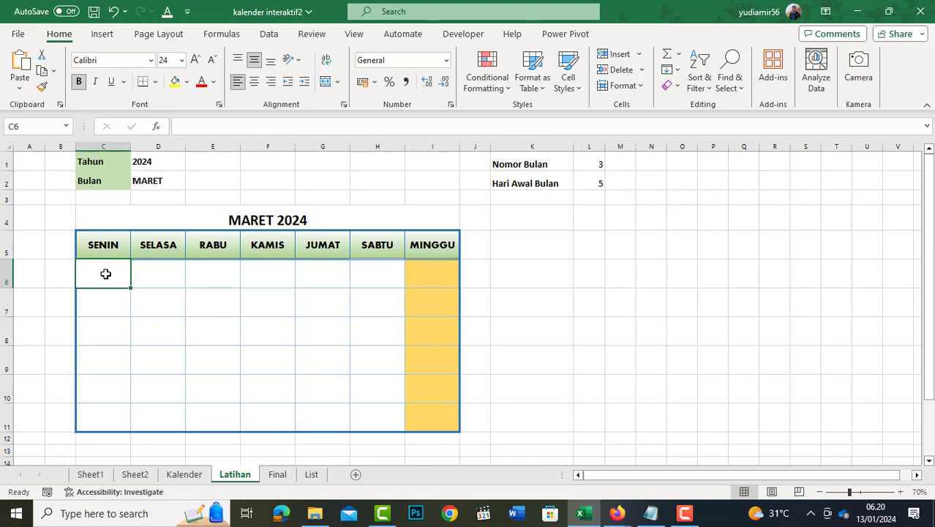
left_click_drag(105, 274, 439, 420)
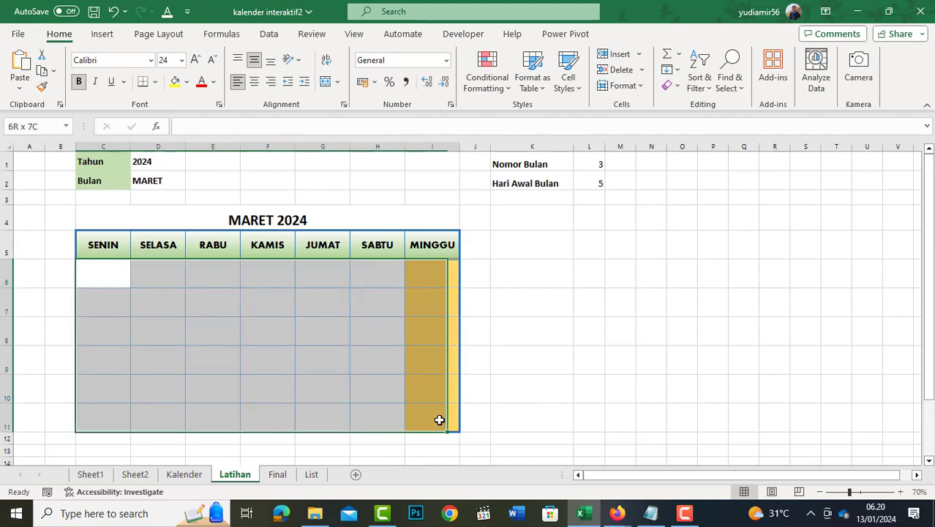
left_click_drag(439, 419, 409, 414)
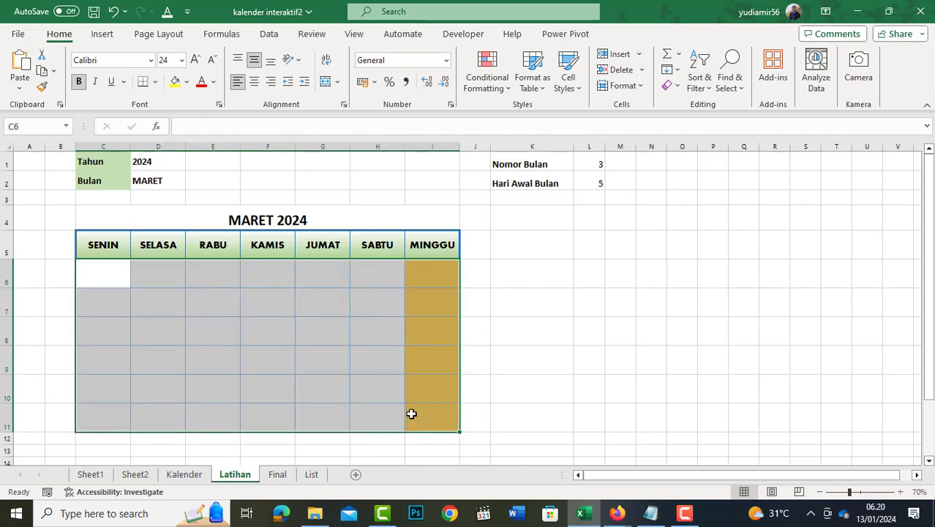
left_click_drag(144, 288, 114, 278)
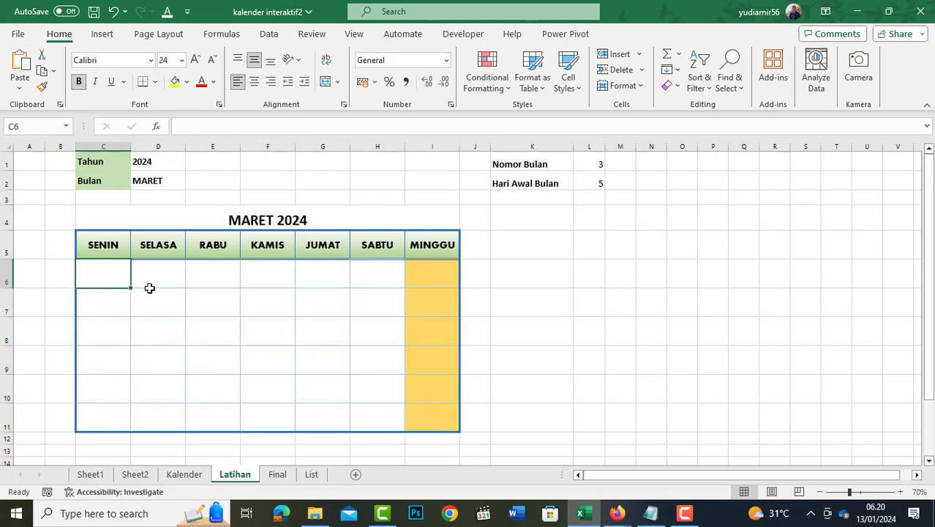
type("=SE")
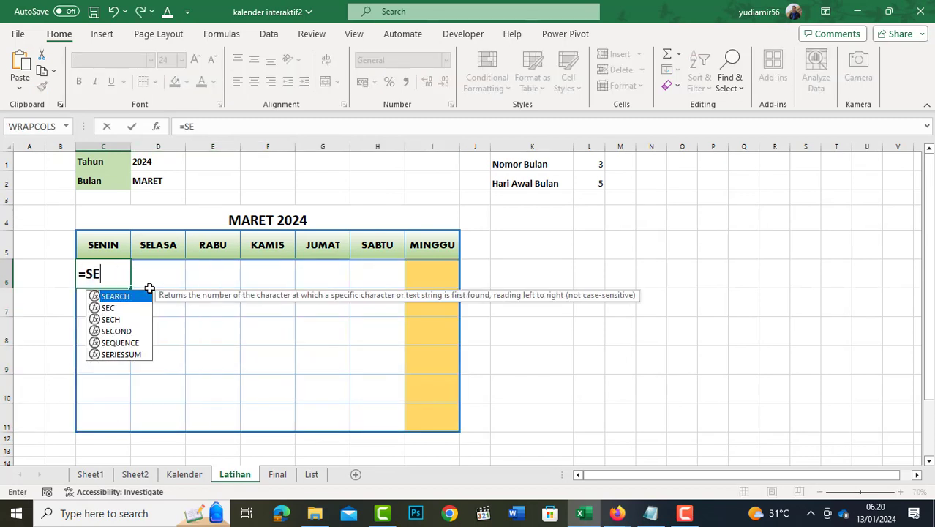
type("Q")
key("Tab")
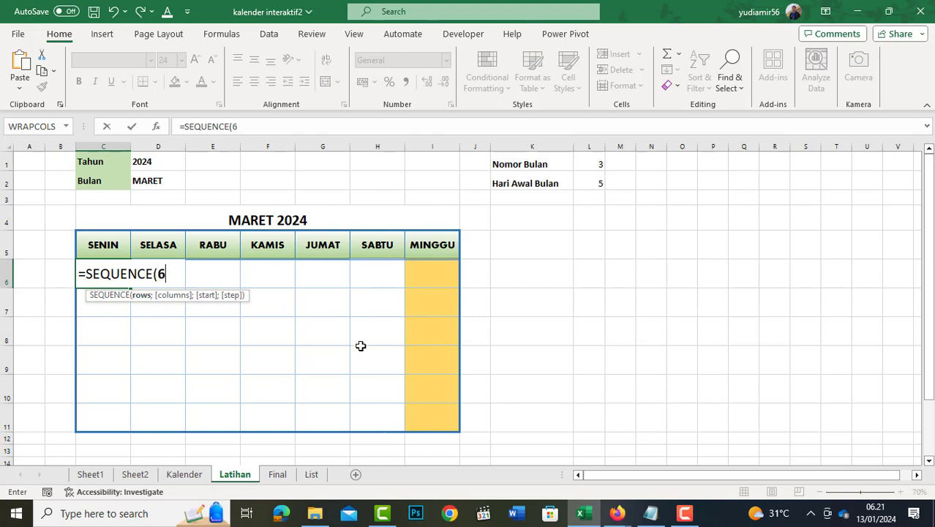
type(";7")
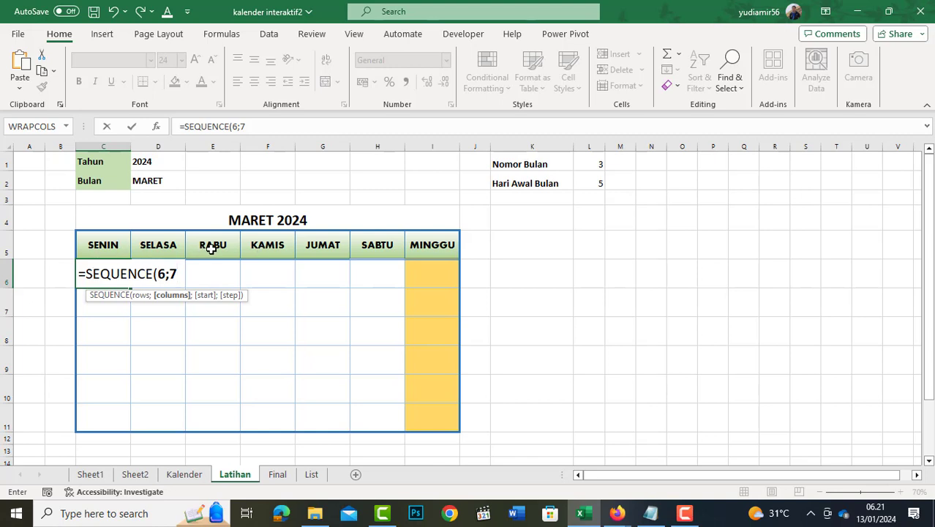
type(";")
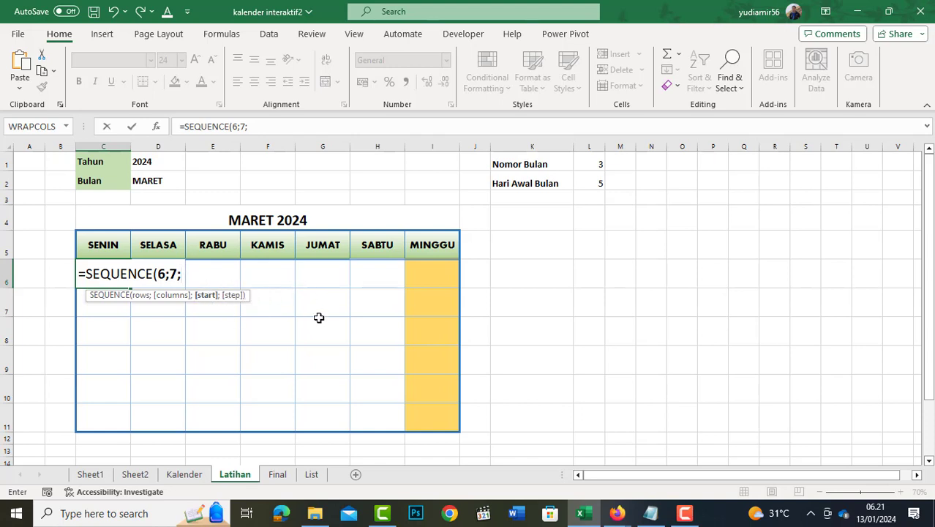
key("BackSpace")
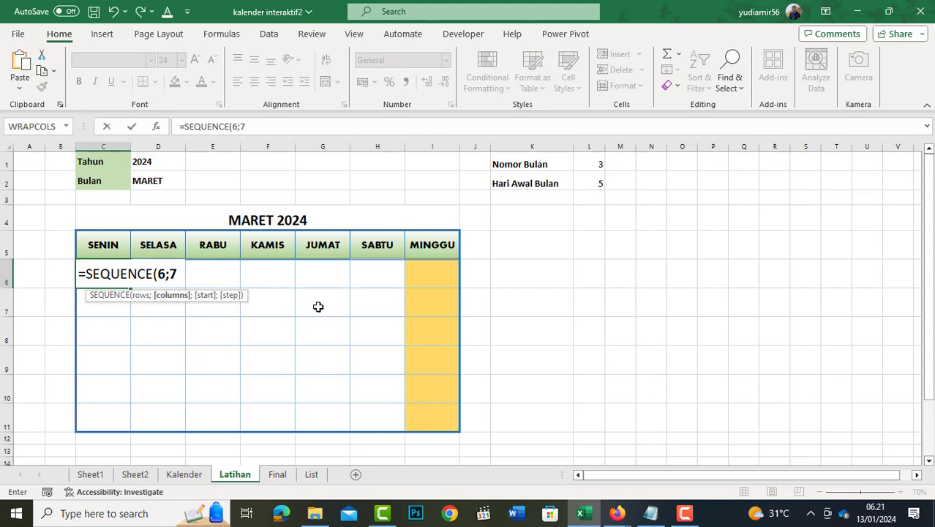
type(")")
key("Return")
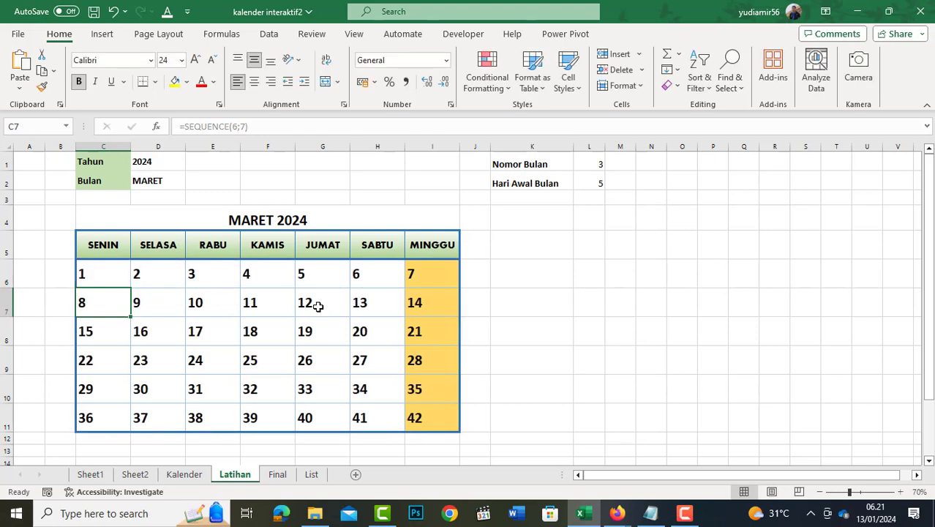
mouse_move(86, 275)
left_mouse_down()
mouse_move(421, 405)
mouse_move(417, 415)
left_mouse_up()
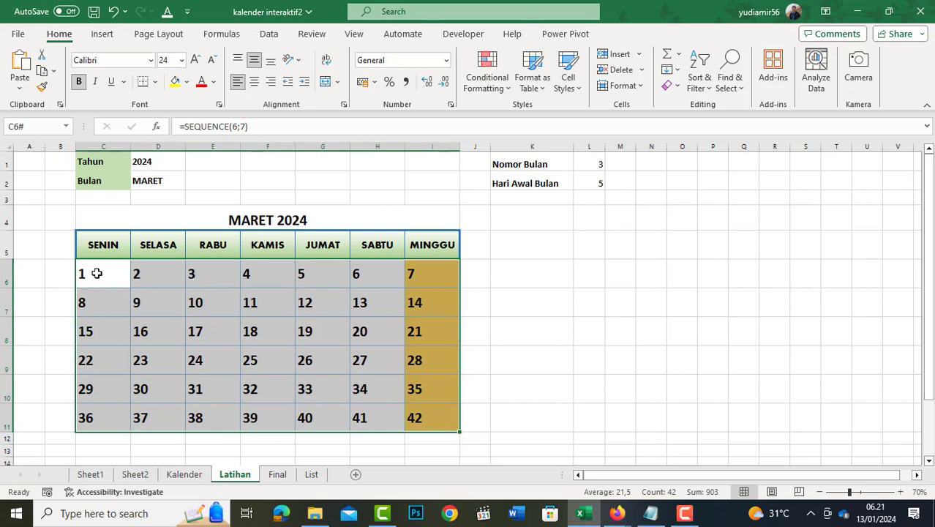
left_click(97, 273)
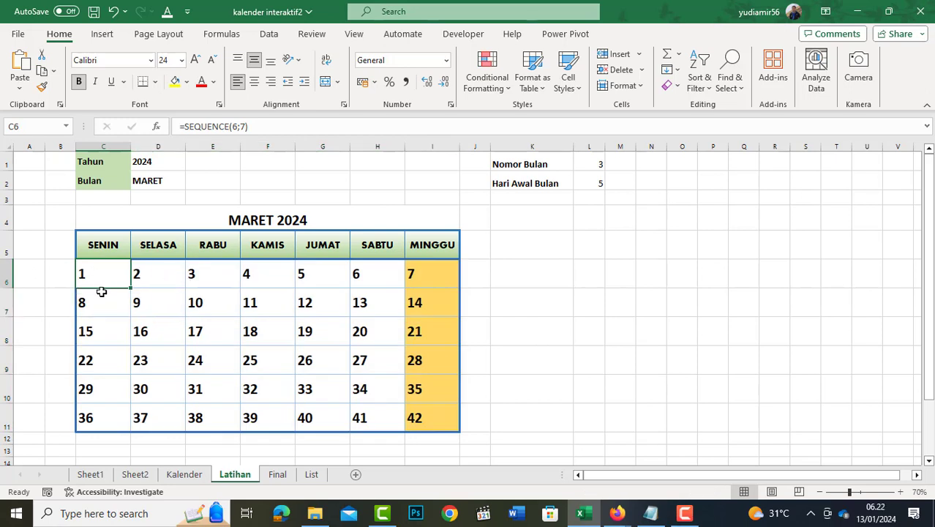
left_click(505, 276)
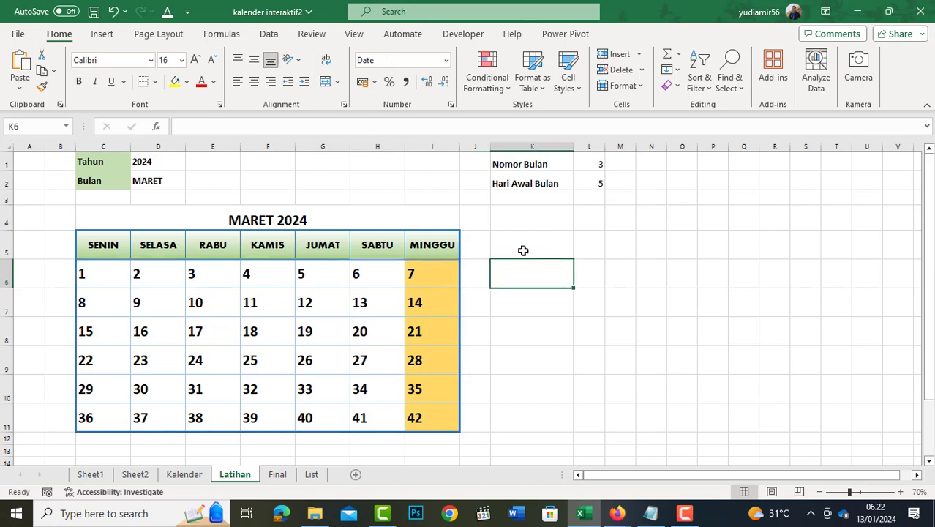
left_click(524, 248)
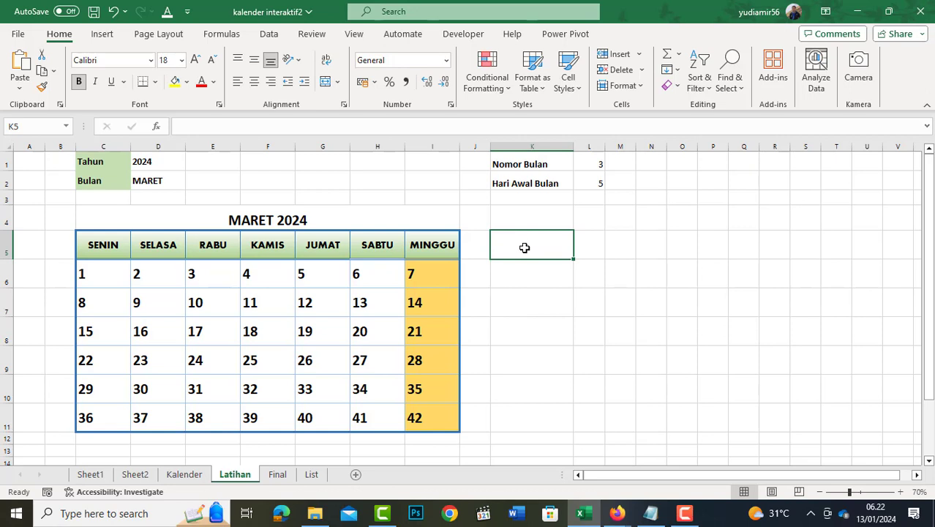
type("=TODAY")
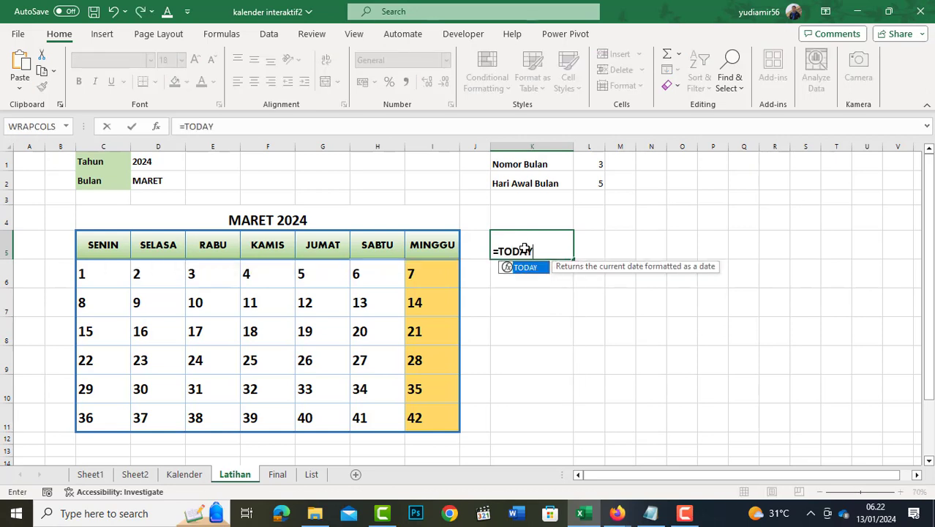
type("(")
key("Return")
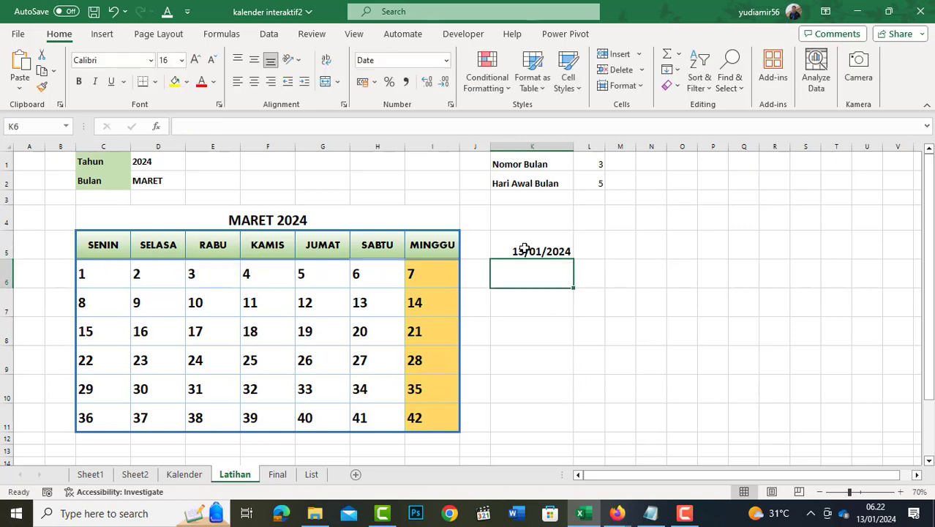
left_click(536, 250)
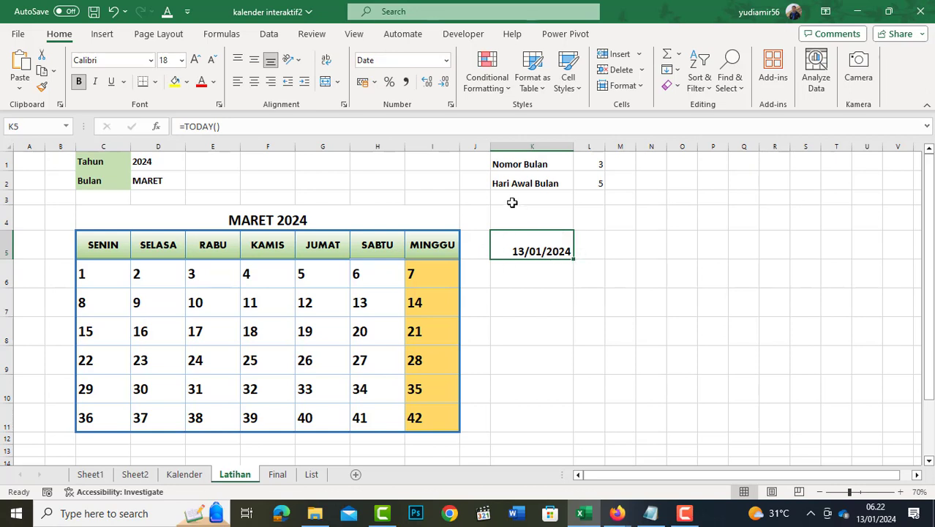
left_click(446, 60)
left_click(409, 79)
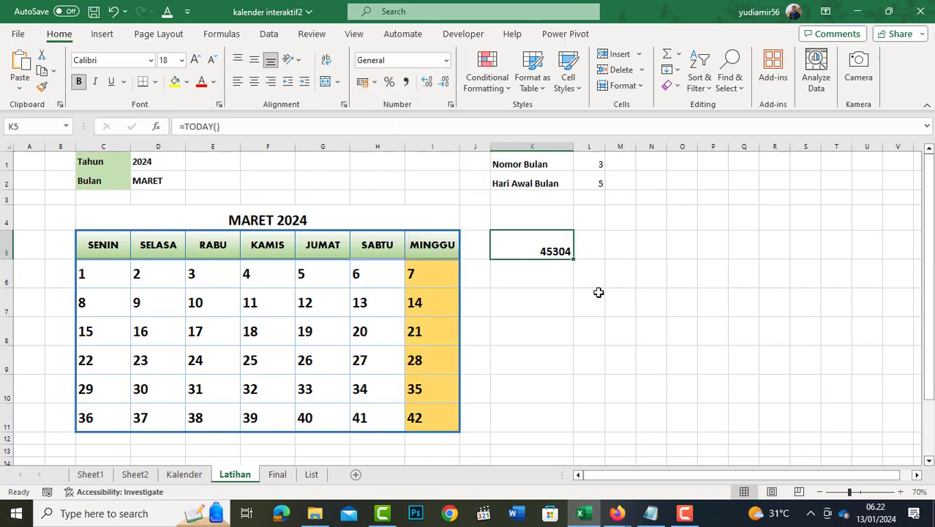
left_click(552, 266)
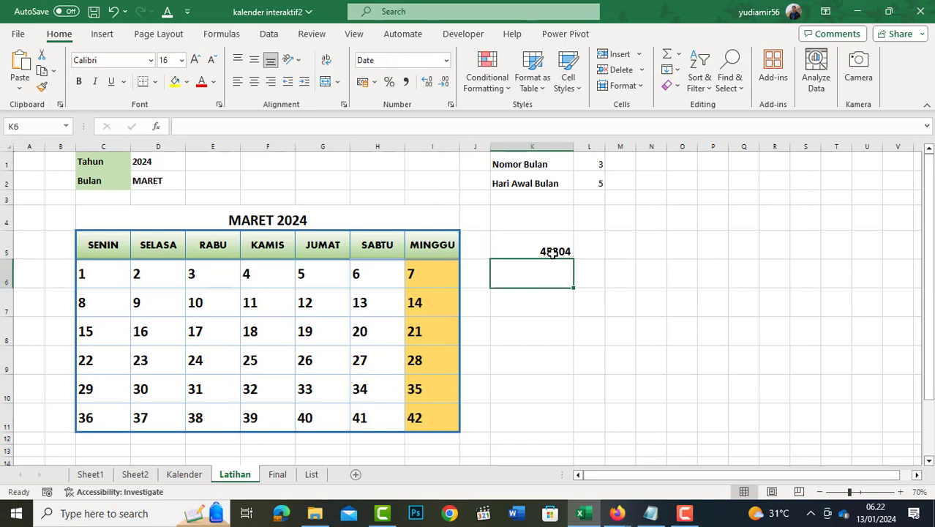
left_click(556, 256)
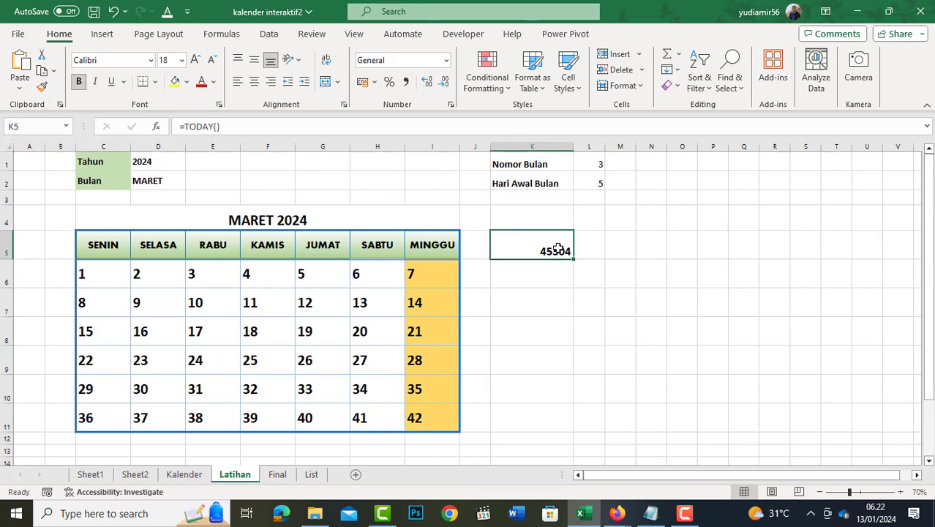
left_click(551, 266)
left_click(552, 244)
left_click_drag(123, 275, 432, 414)
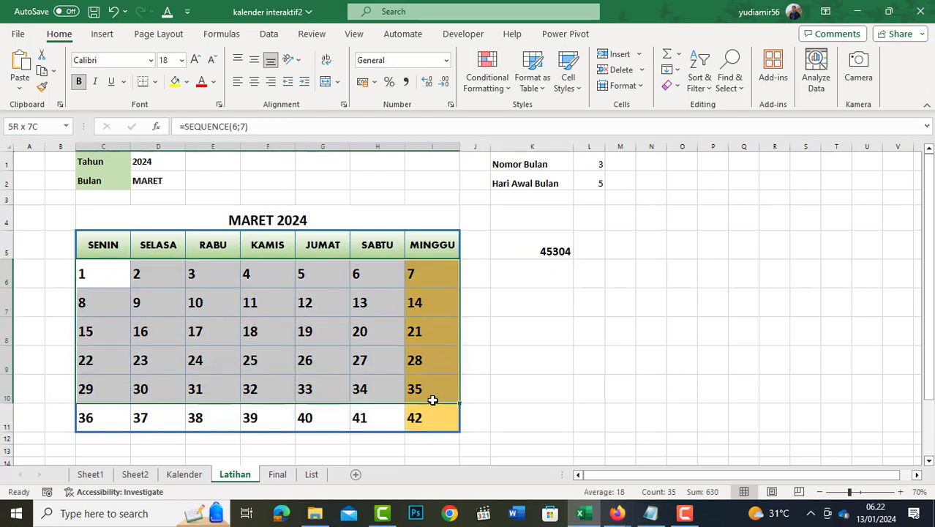
left_click(547, 250)
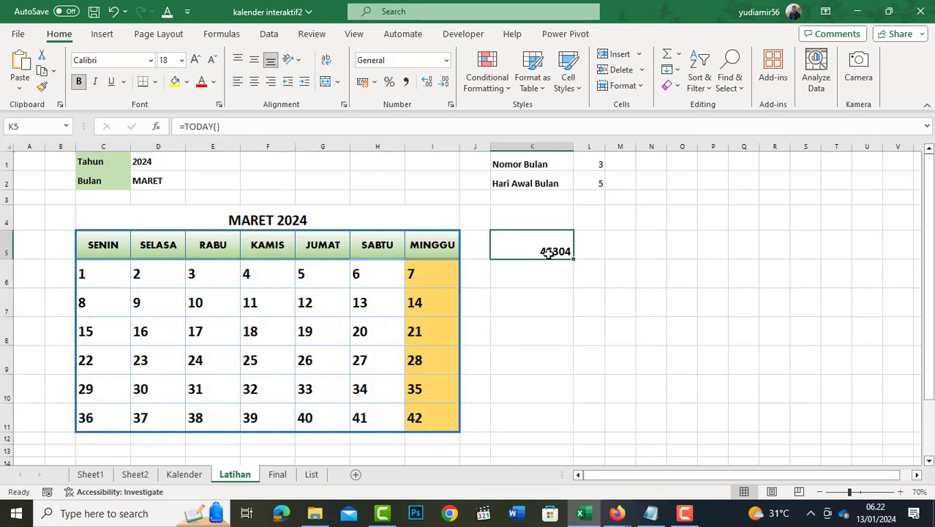
left_click(105, 281)
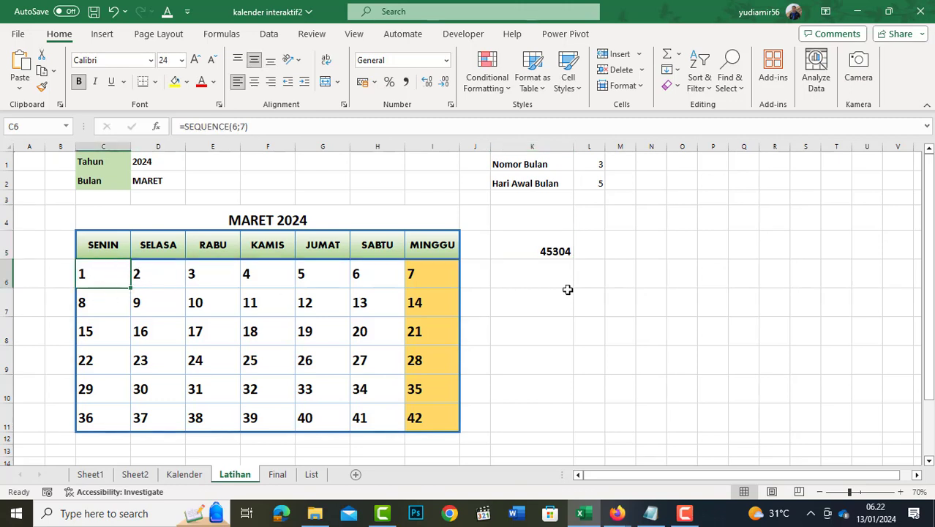
left_click(564, 246)
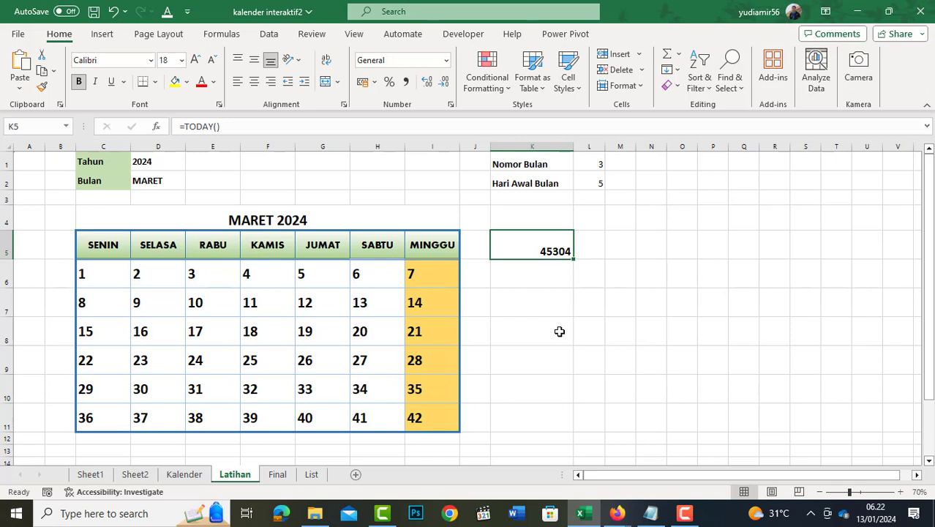
key("Delete")
left_click(93, 275)
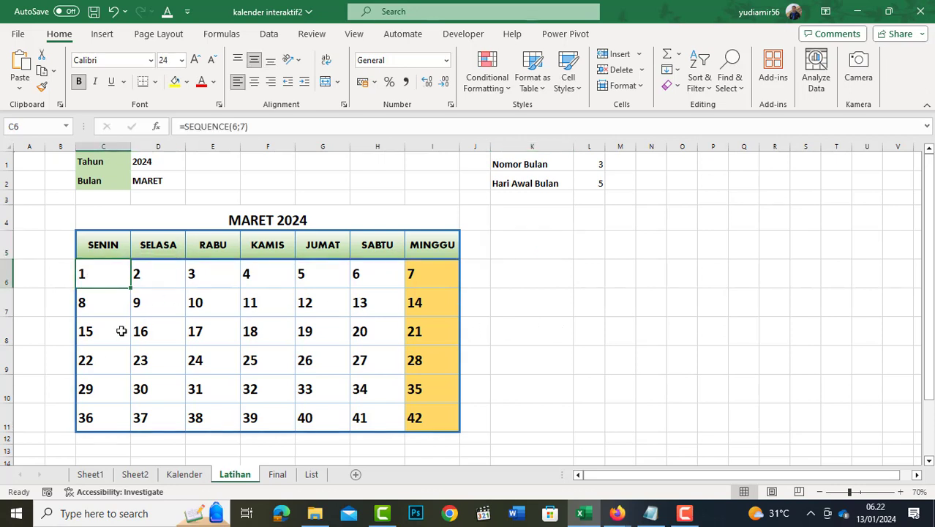
Edit C6's formula to =DATE(D1;L1;1)+SEQUENCE(6;7) so the grid holds date serials
key("F2")
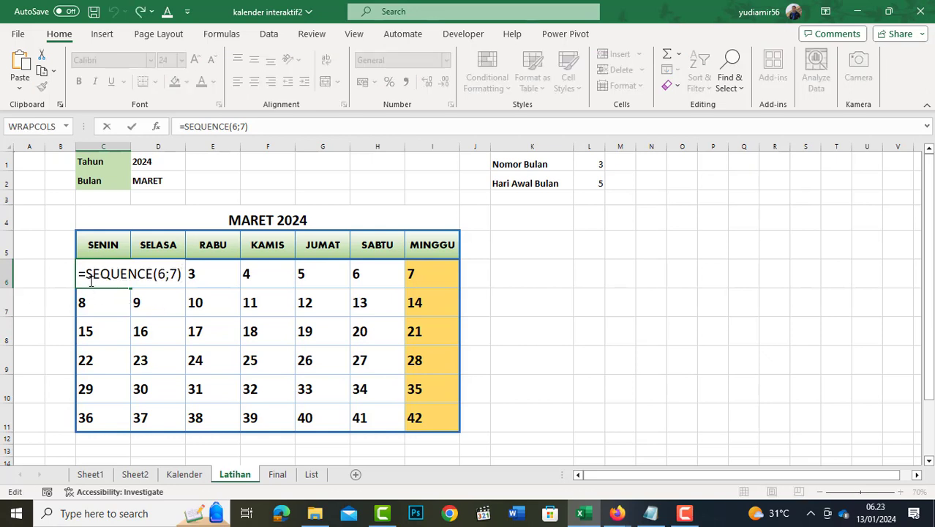
left_click(88, 275)
type("DATE")
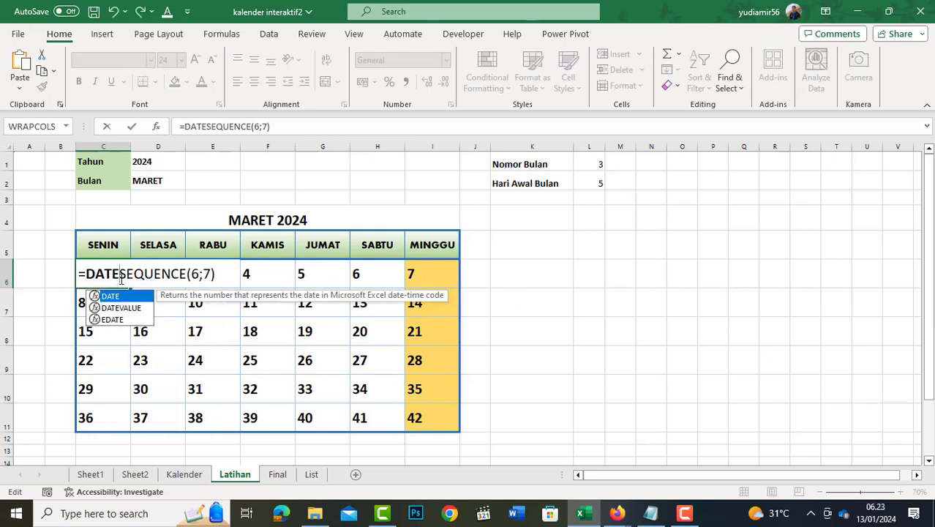
type("(")
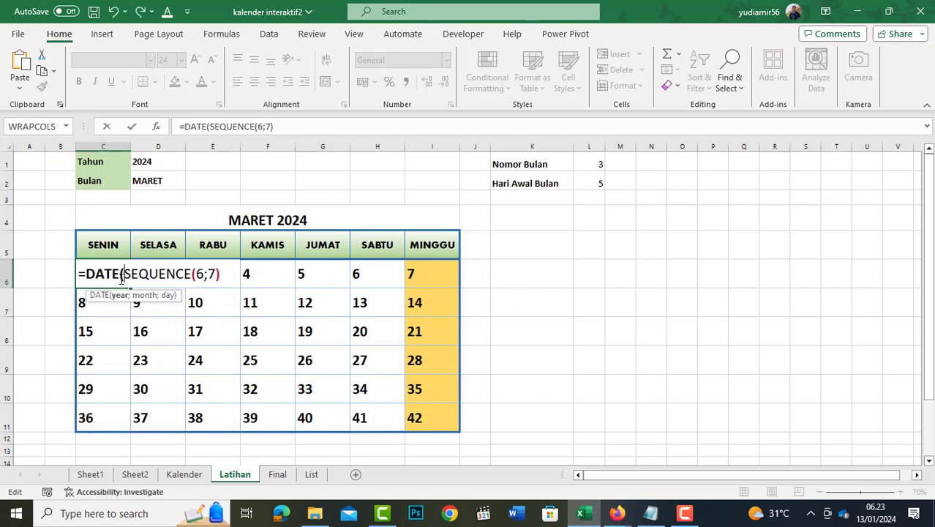
left_click(152, 161)
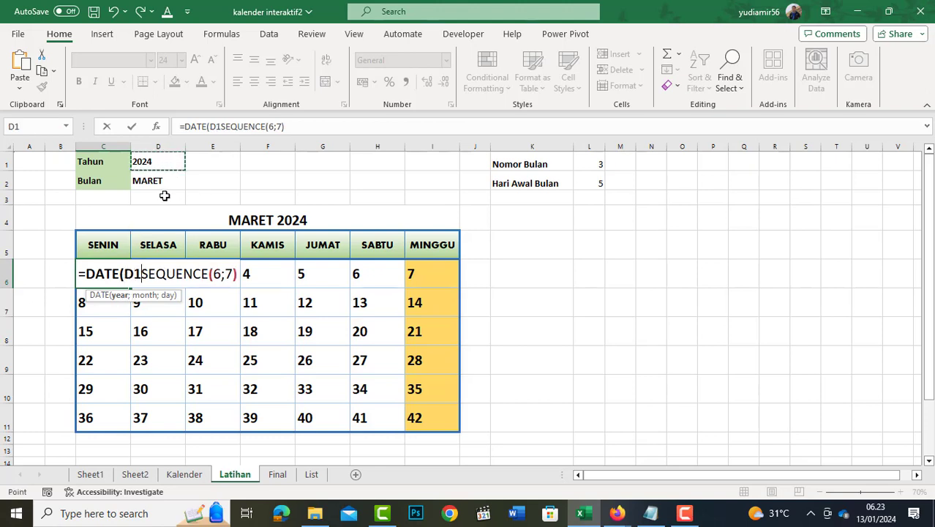
type(";")
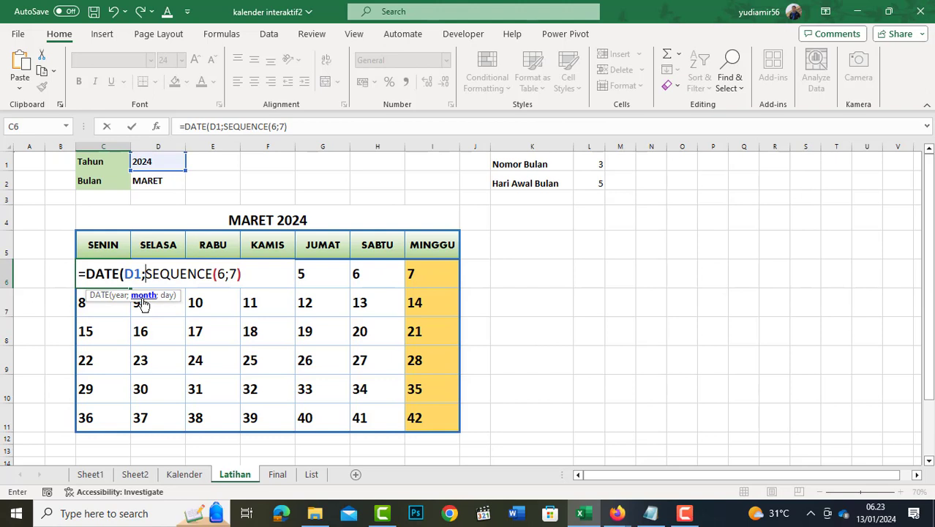
left_click(595, 162)
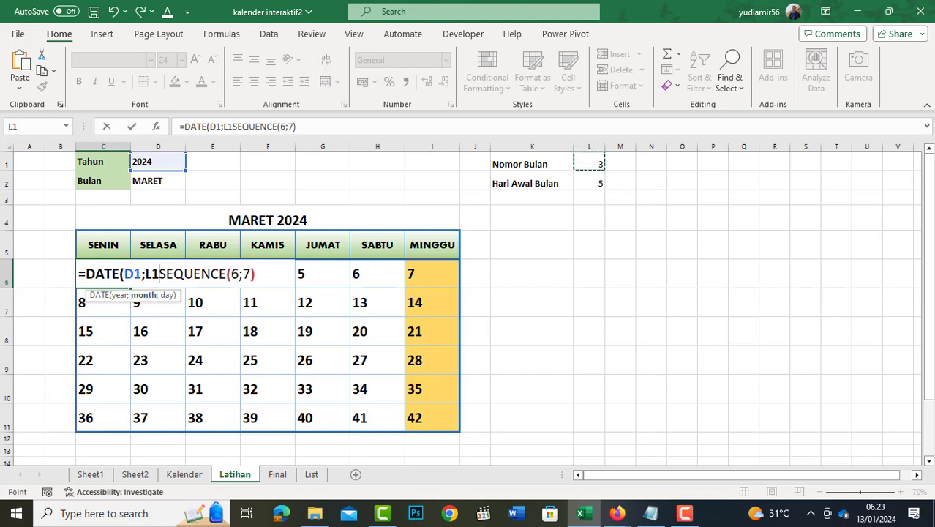
type(";")
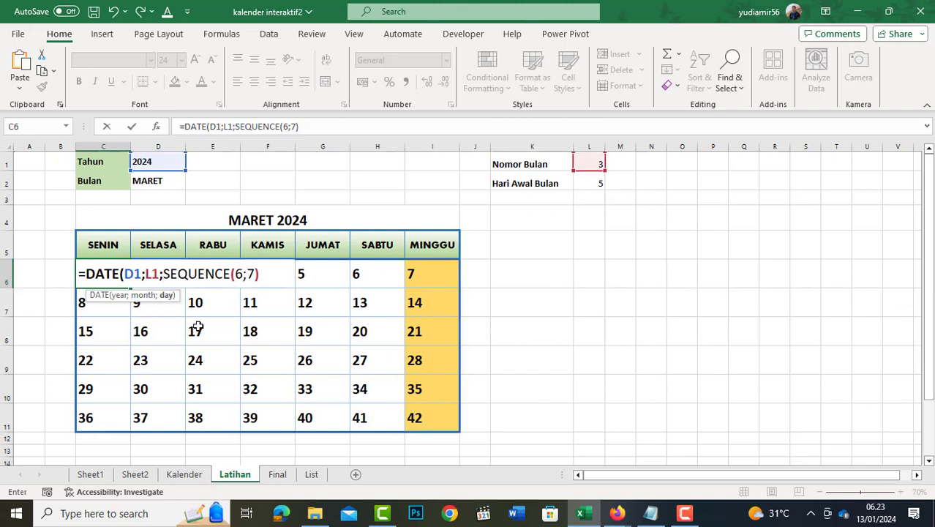
type("1")
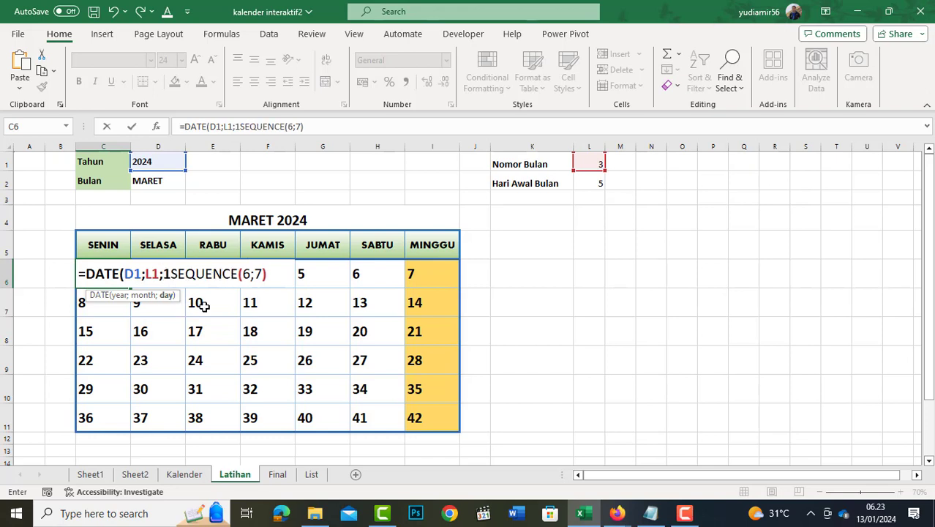
type(")+")
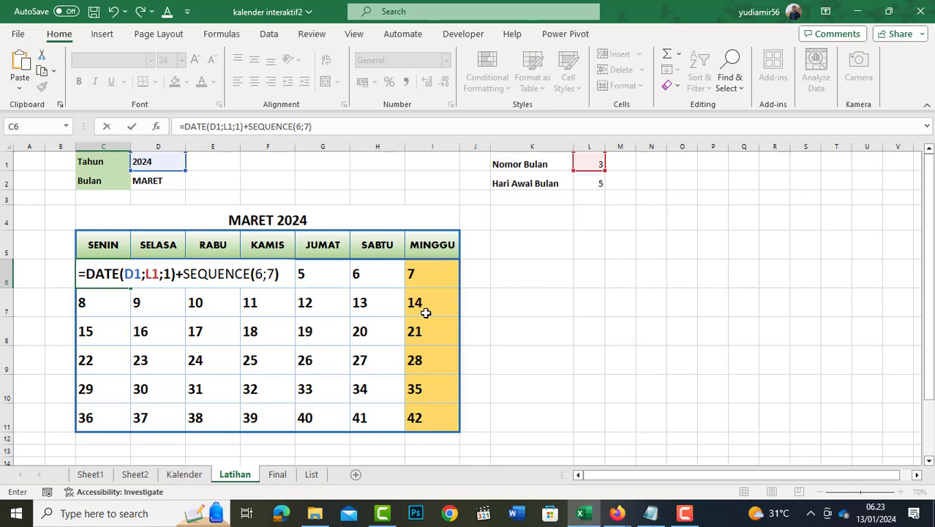
key("Return")
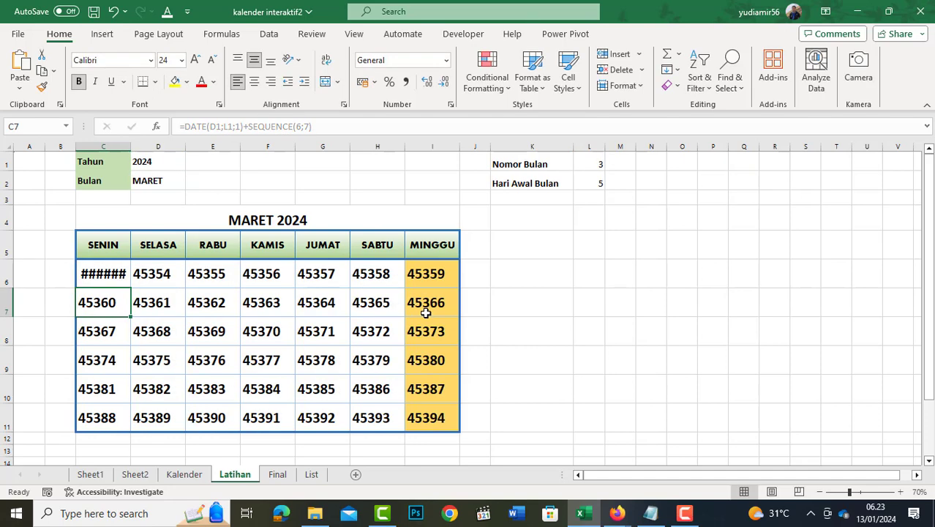
left_click(150, 281)
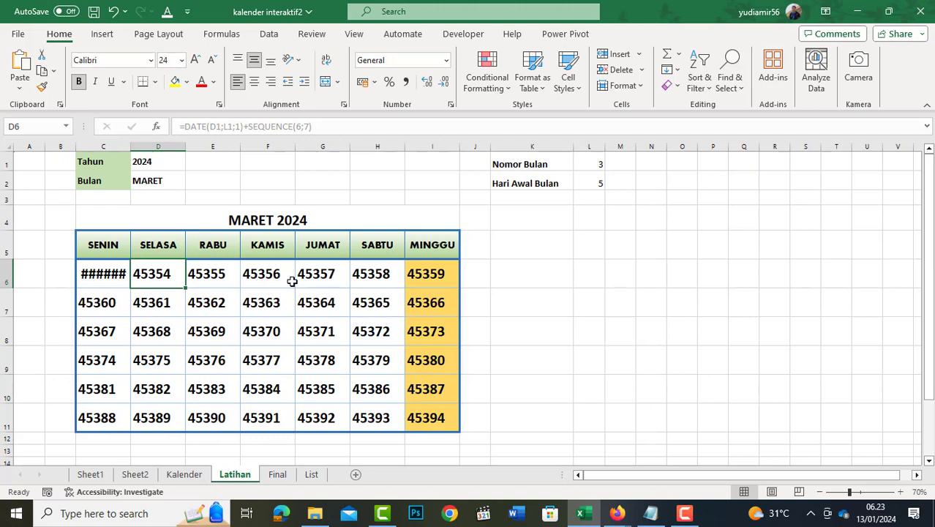
left_click(429, 291)
left_click(154, 272)
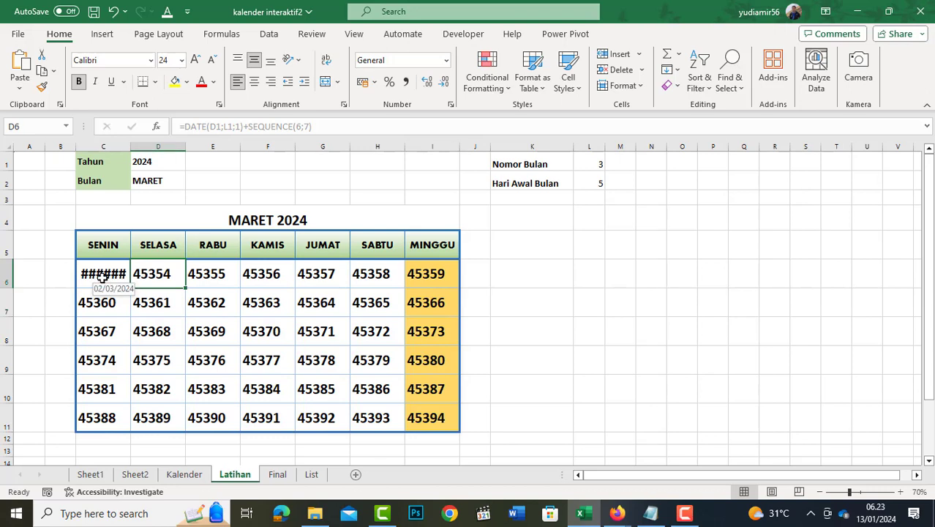
left_click_drag(102, 277, 291, 360)
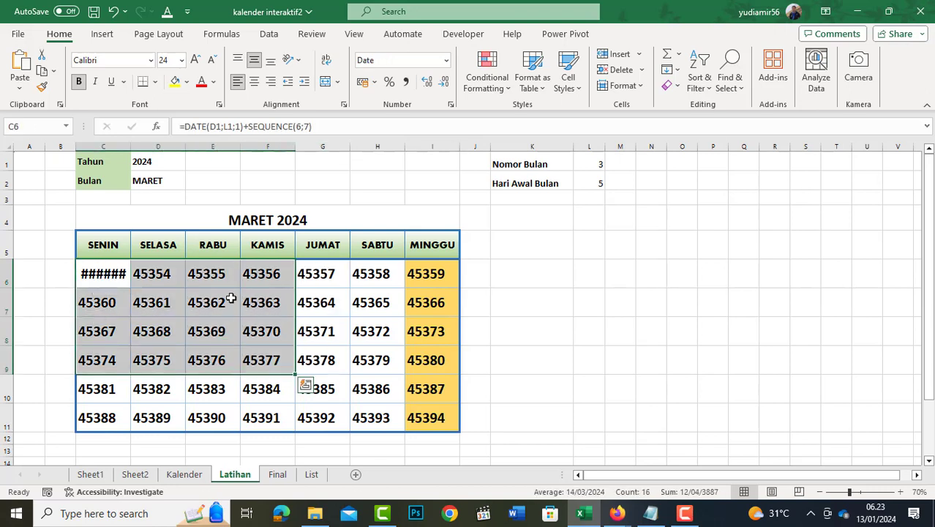
left_click(231, 298)
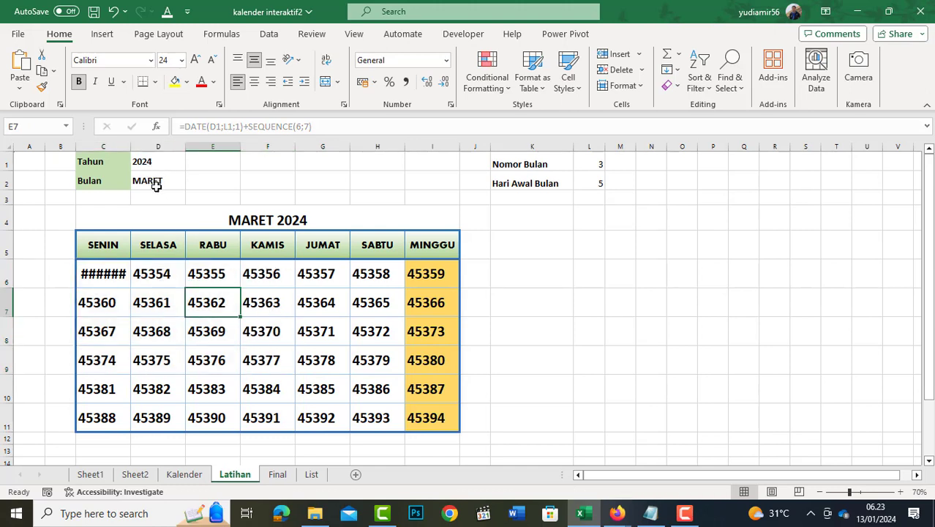
mouse_move(90, 276)
left_mouse_down()
mouse_move(388, 410)
mouse_move(428, 419)
left_mouse_up()
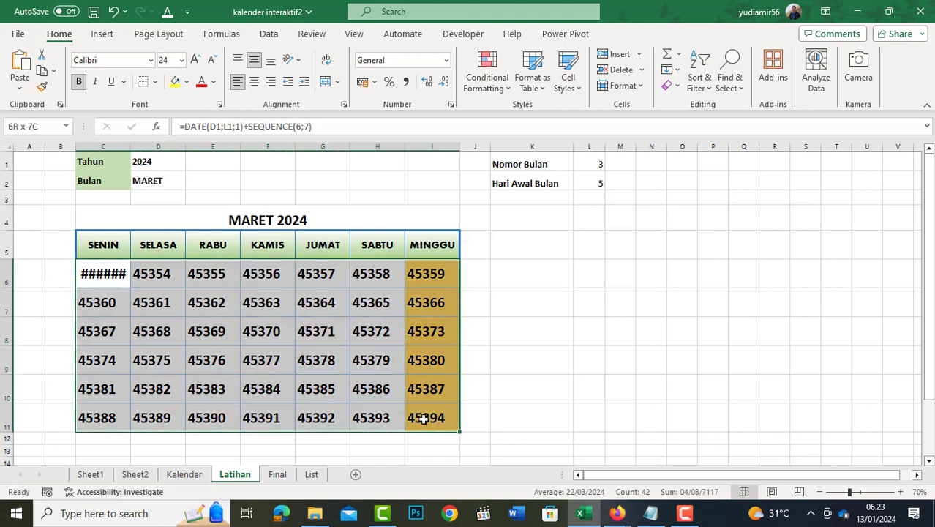
Apply Short Date format to the grid and autofit columns C to I
left_click(445, 60)
left_click(417, 219)
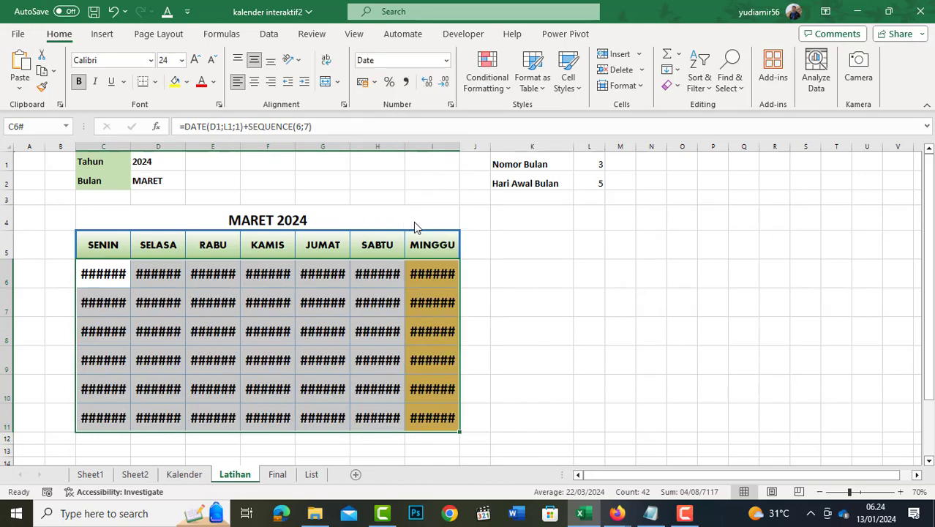
mouse_move(105, 147)
left_mouse_down()
mouse_move(418, 163)
mouse_move(453, 147)
left_mouse_up()
double_click(461, 148)
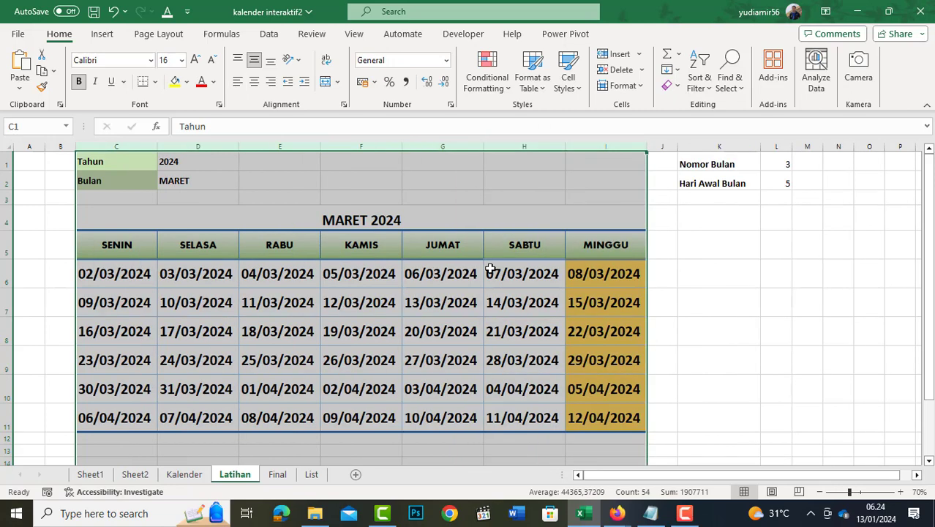
Check the dates across the MARET grid, from 02/03/2024 through 12/04/2024
left_click(136, 284)
left_click(407, 301)
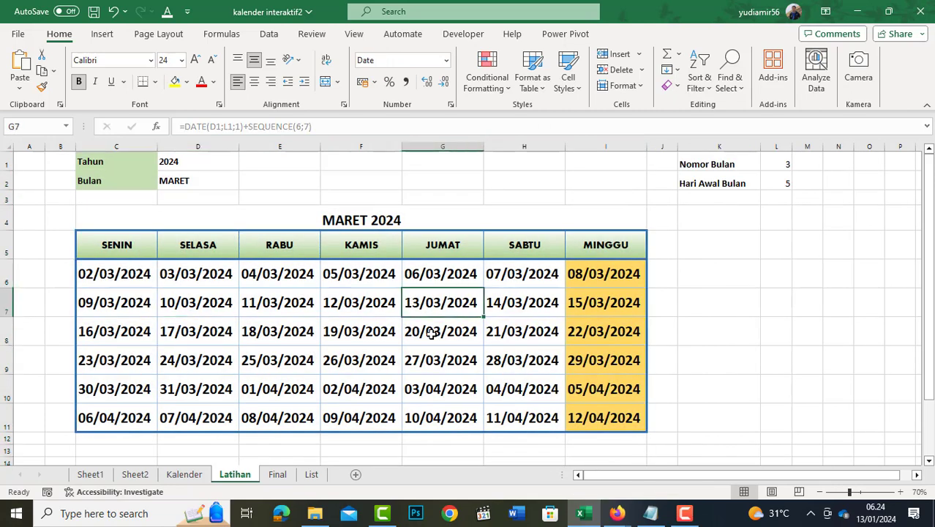
left_click(442, 379)
left_click(140, 280)
left_click(126, 330)
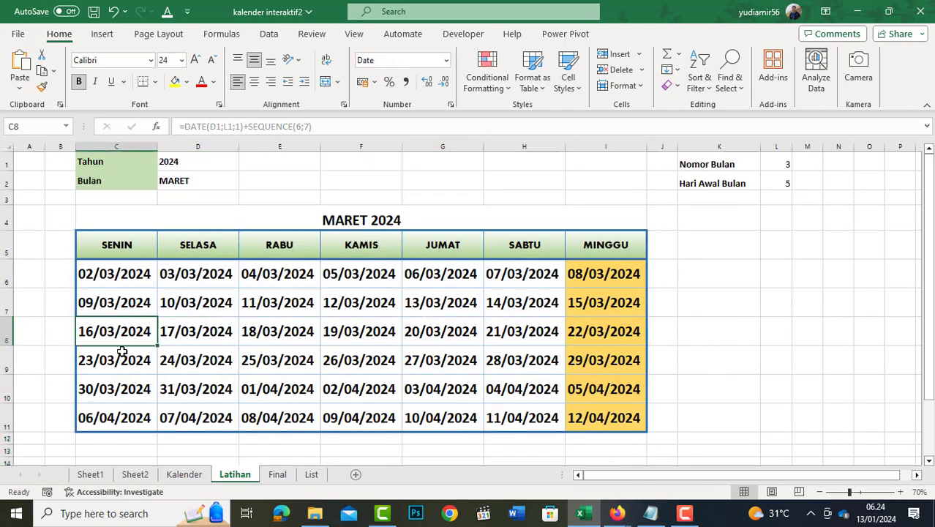
left_click(128, 388)
left_click(128, 415)
left_click(132, 275)
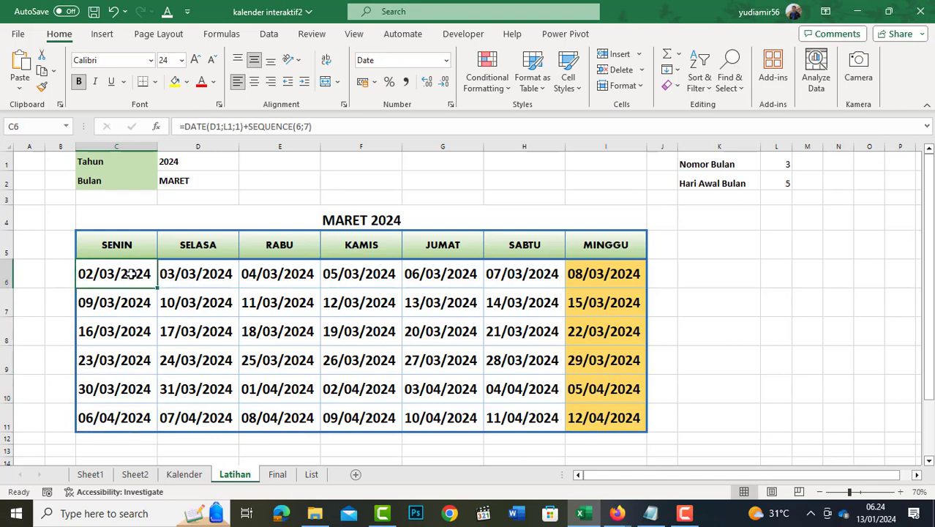
left_click(293, 282)
left_click_drag(94, 274, 580, 412)
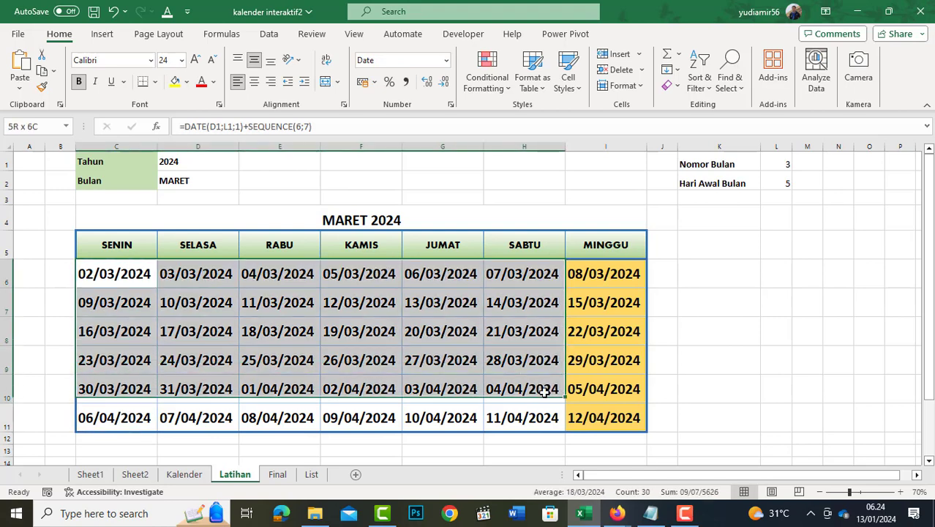
left_click(384, 303)
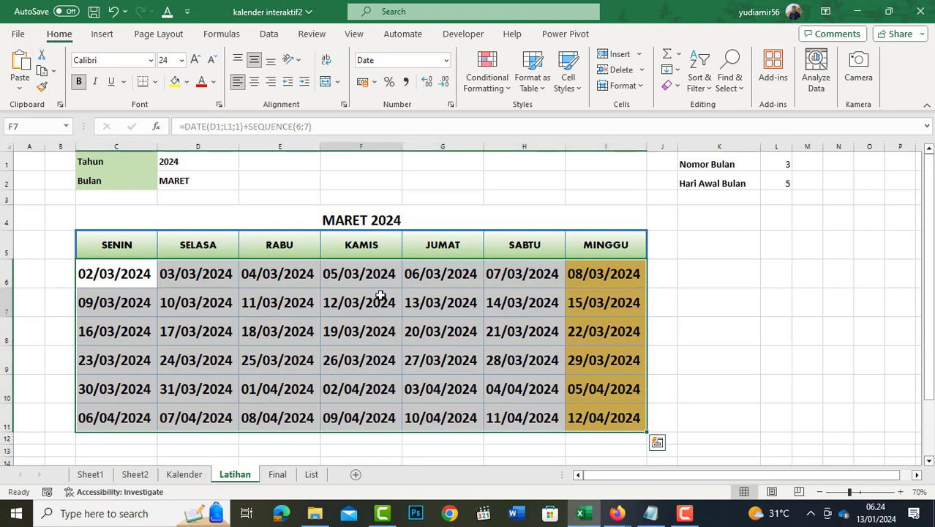
left_click(369, 273)
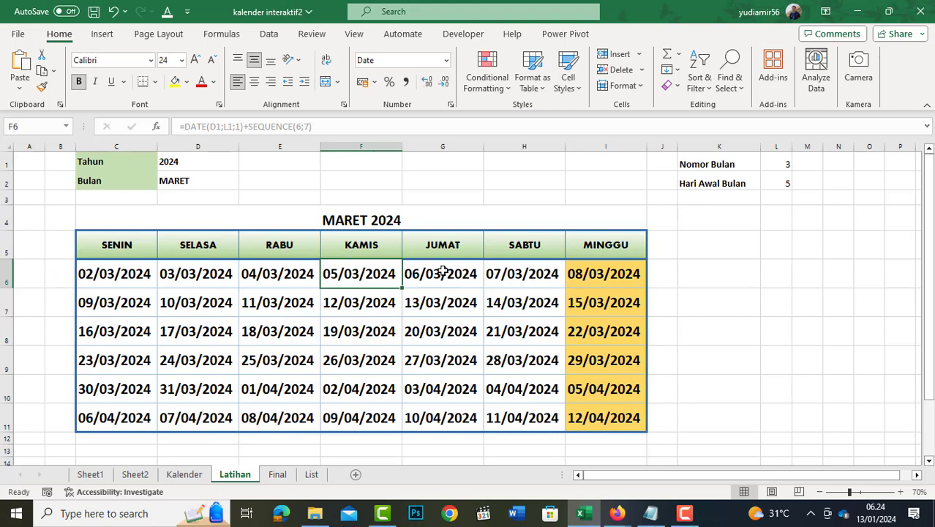
left_click(443, 272)
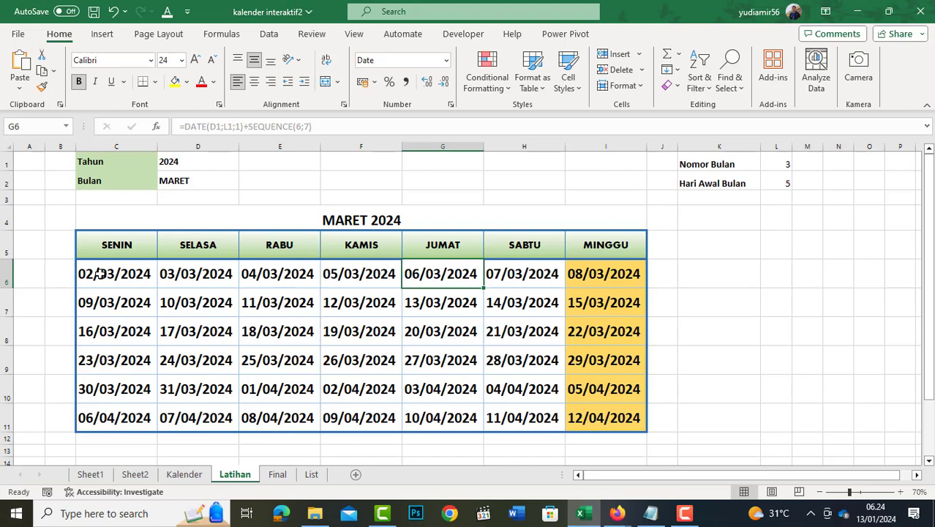
left_click(221, 291)
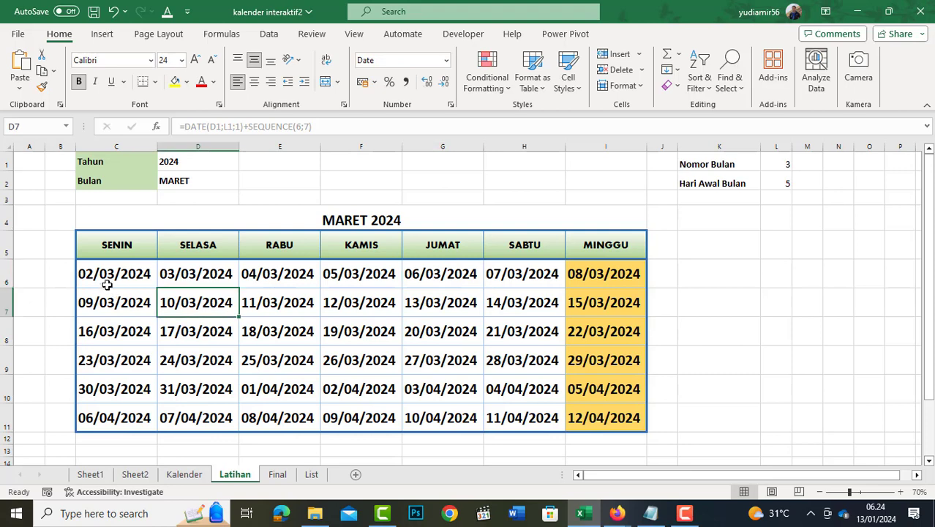
left_click(101, 283)
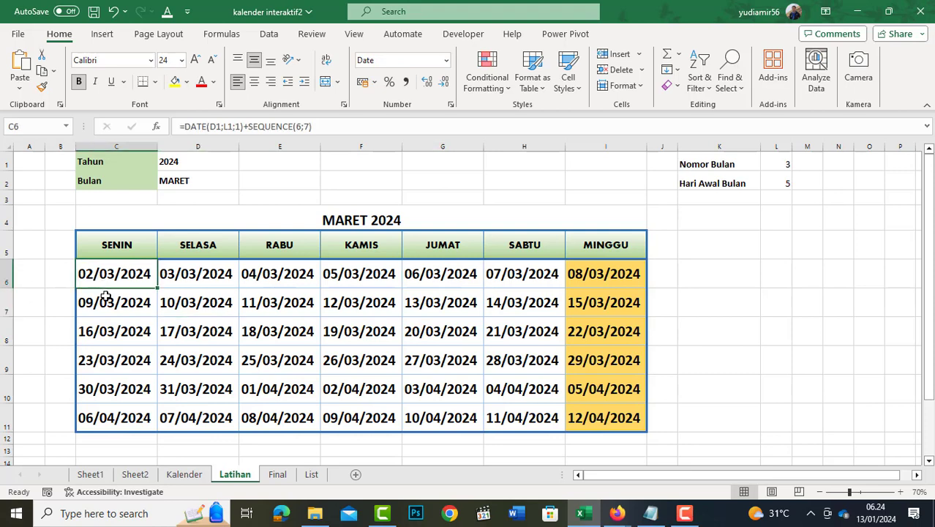
Subtract L2 from C6's date formula so the grid starts on Monday 26/02/2024
key("F2")
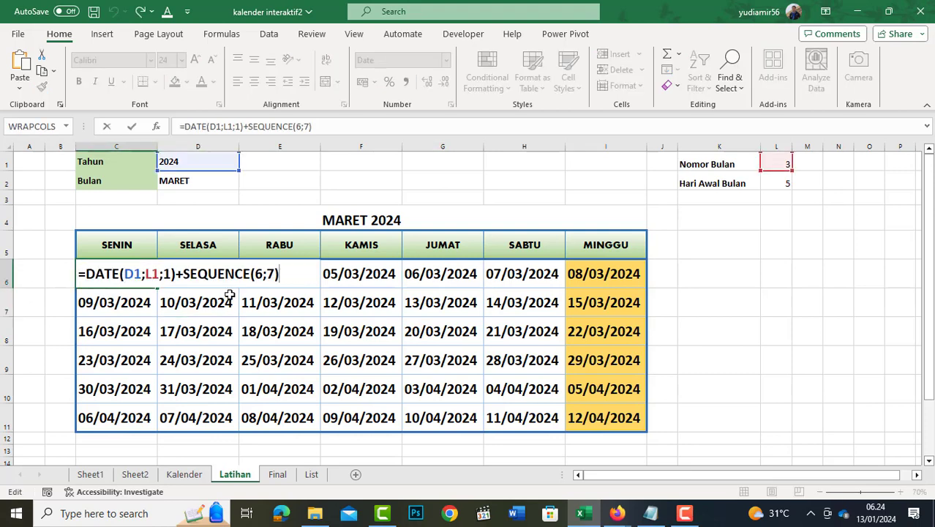
left_click(315, 128)
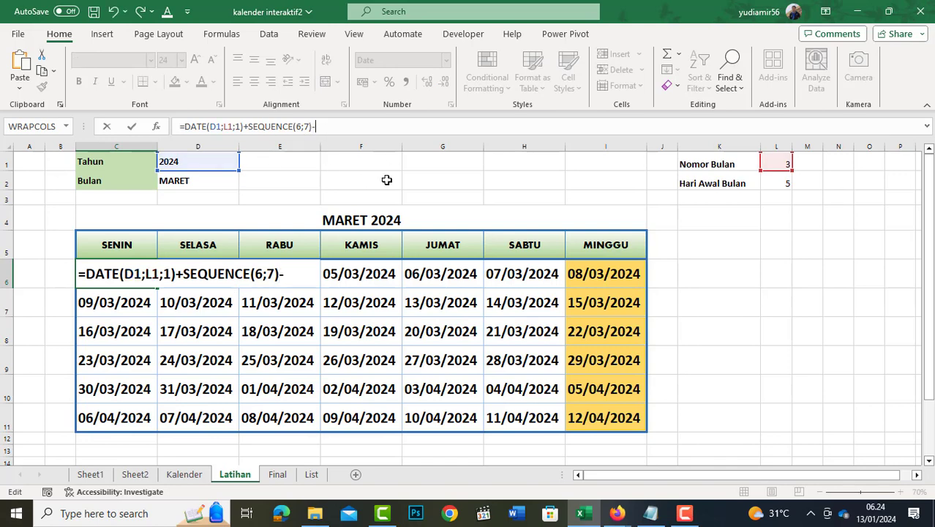
left_click(775, 184)
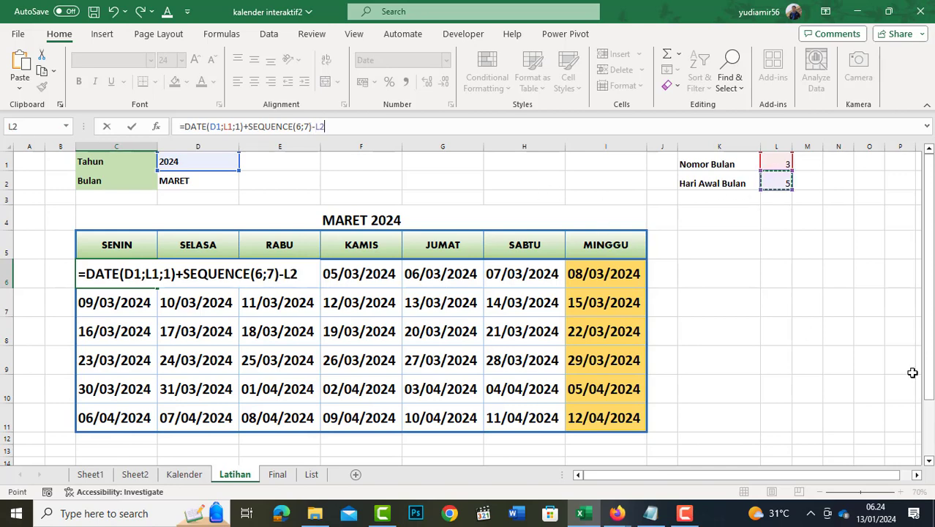
key("Return")
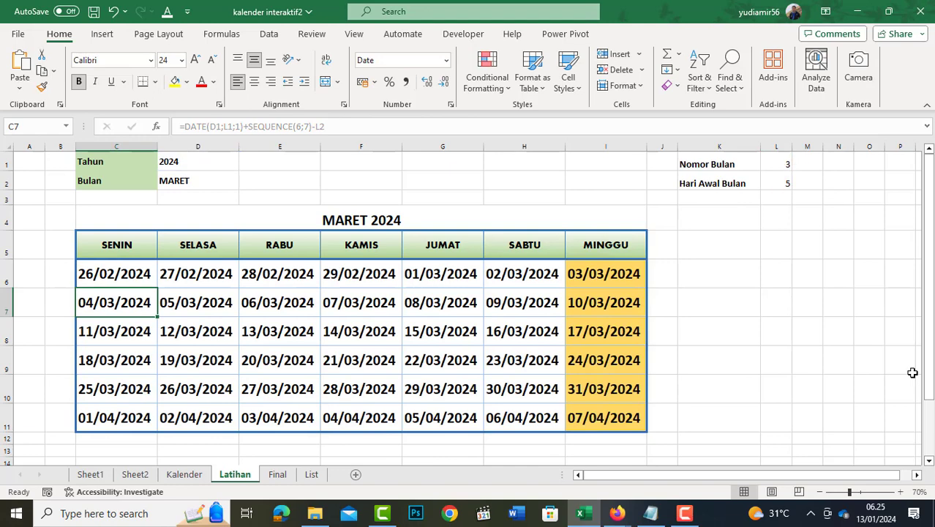
key("Up")
Verify 01/03/2024 sits under JUMAT and review the SENIN–JUMAT headers and L2's offset
left_click(425, 275)
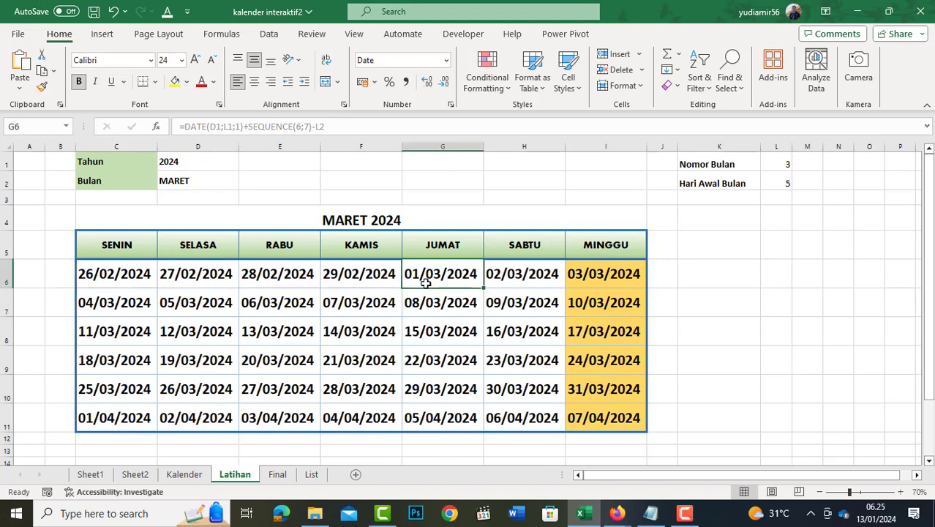
left_click(444, 247)
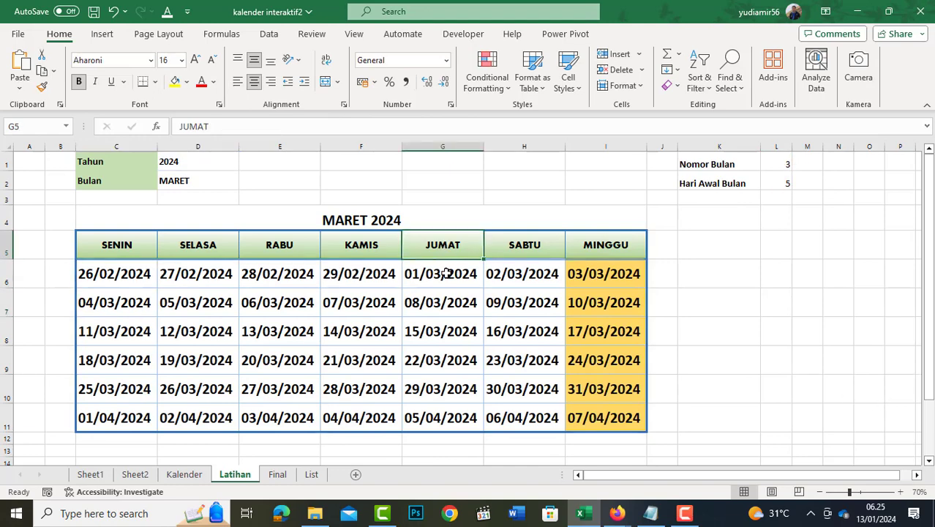
left_click(431, 277)
left_click(765, 186)
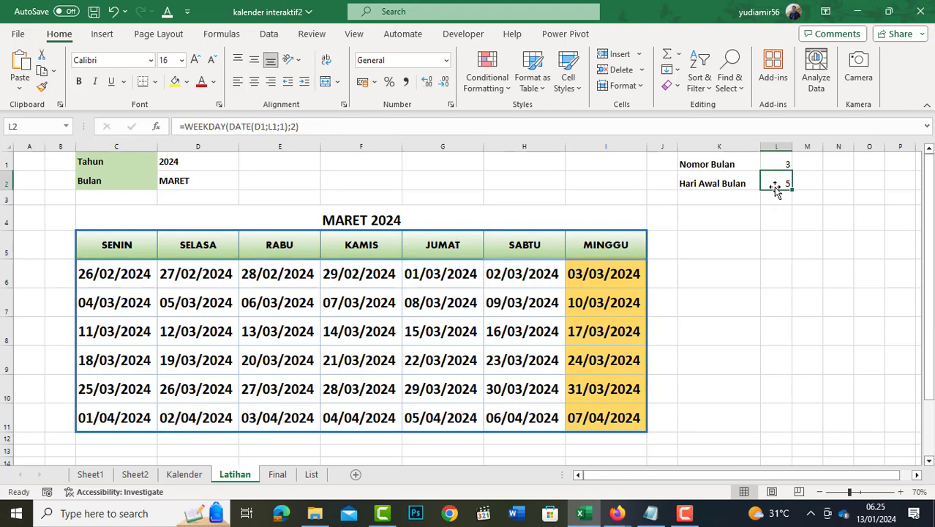
left_click(125, 269)
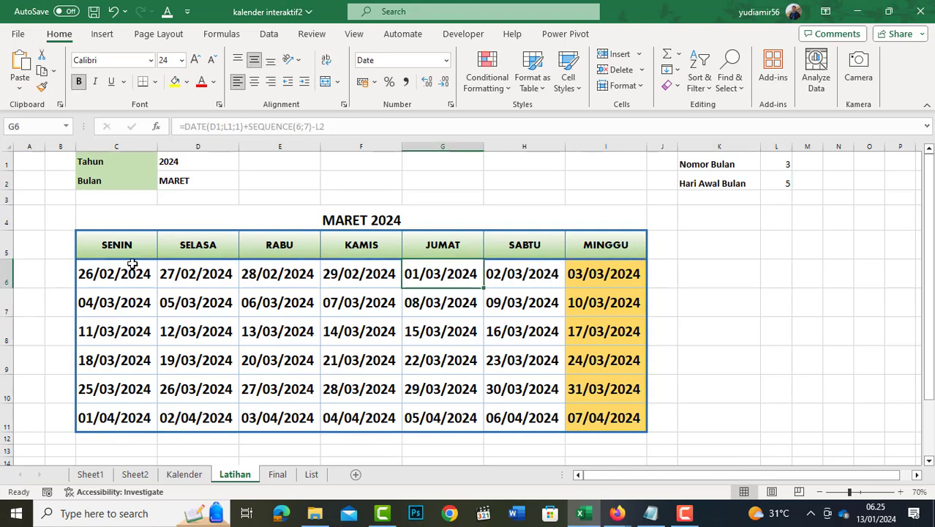
left_click(117, 245)
left_click(198, 246)
left_click(282, 246)
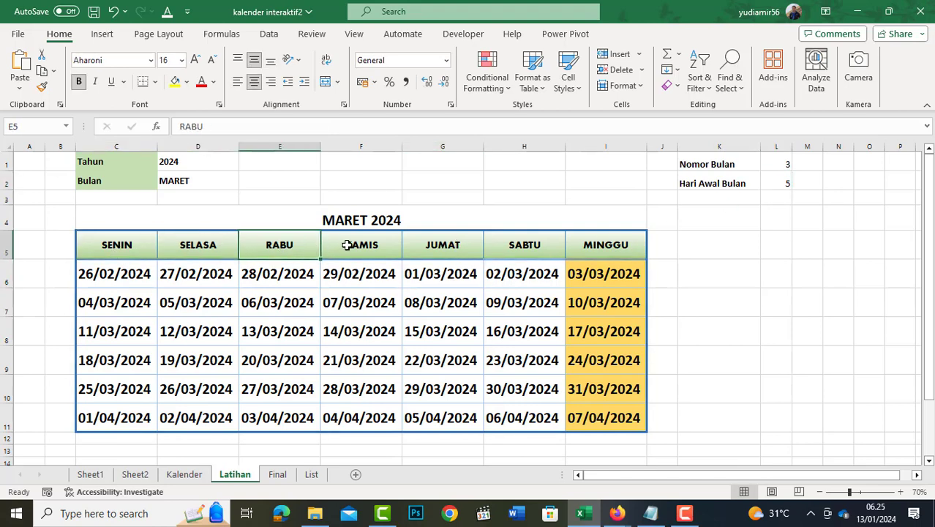
left_click(348, 245)
left_click(450, 247)
Select the date grid C6:I11 and confirm it spans 26/02/2024 through 06/04/2024
left_click_drag(450, 247, 506, 300)
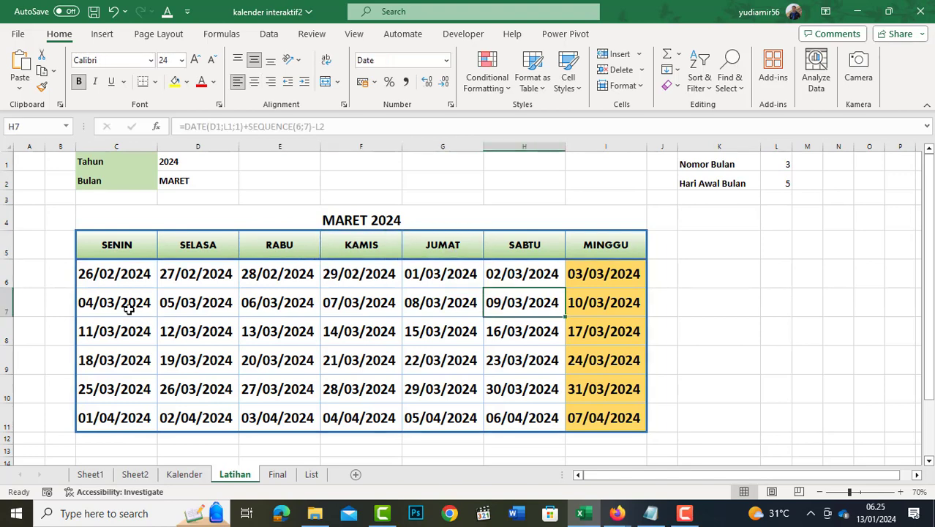
left_click_drag(117, 274, 586, 423)
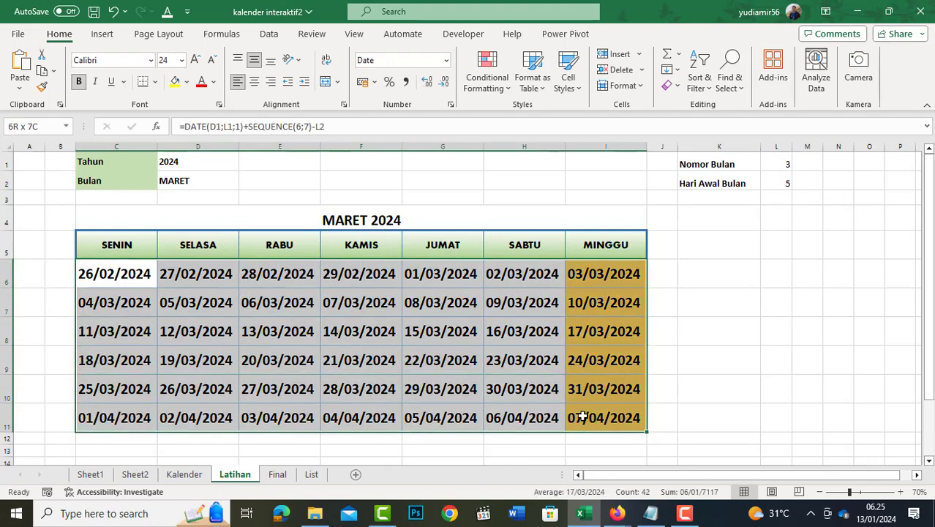
left_click(214, 274)
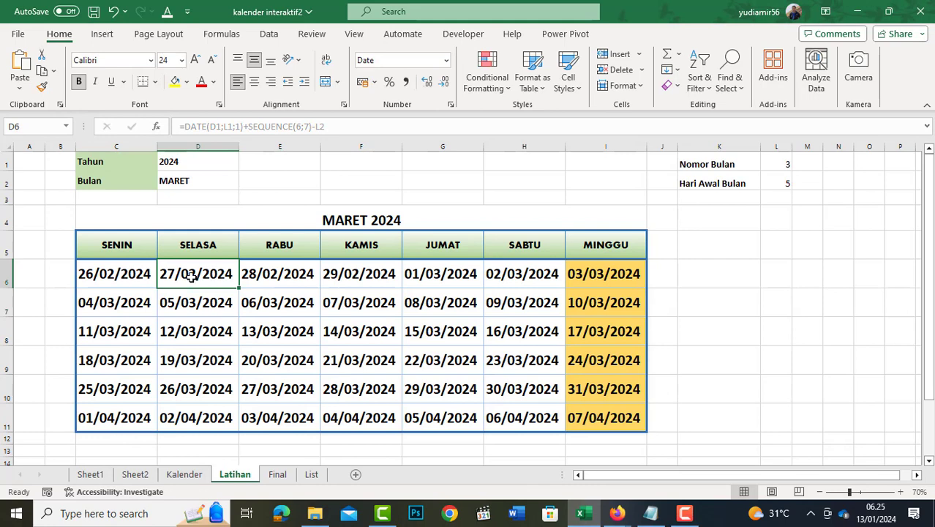
left_click(435, 274)
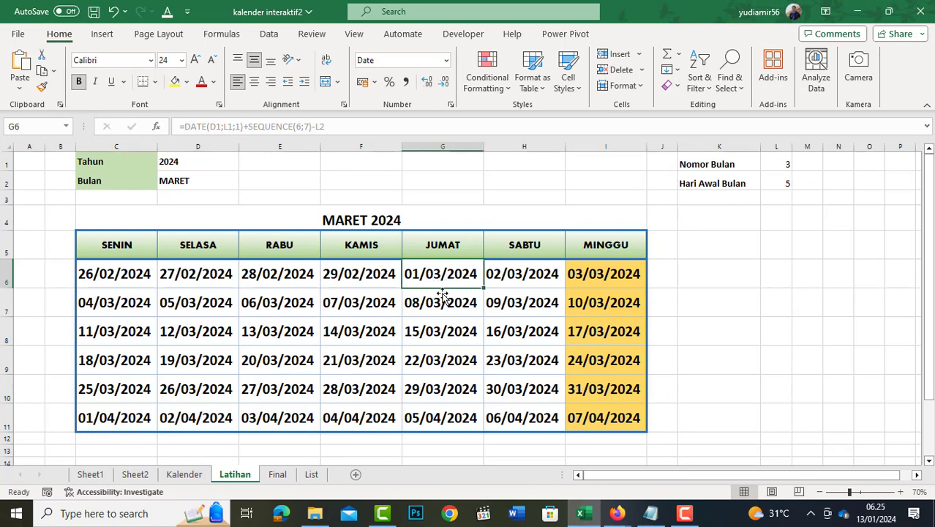
left_click(518, 422)
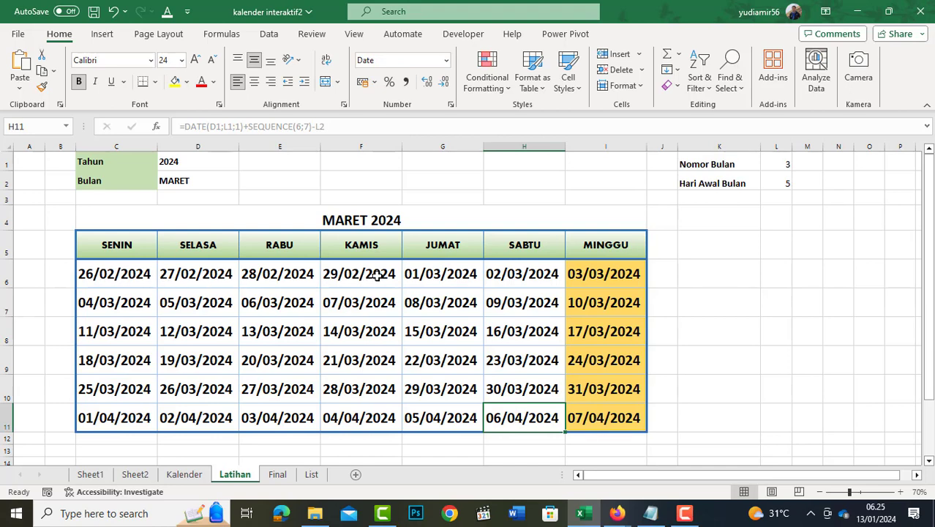
left_click(454, 281)
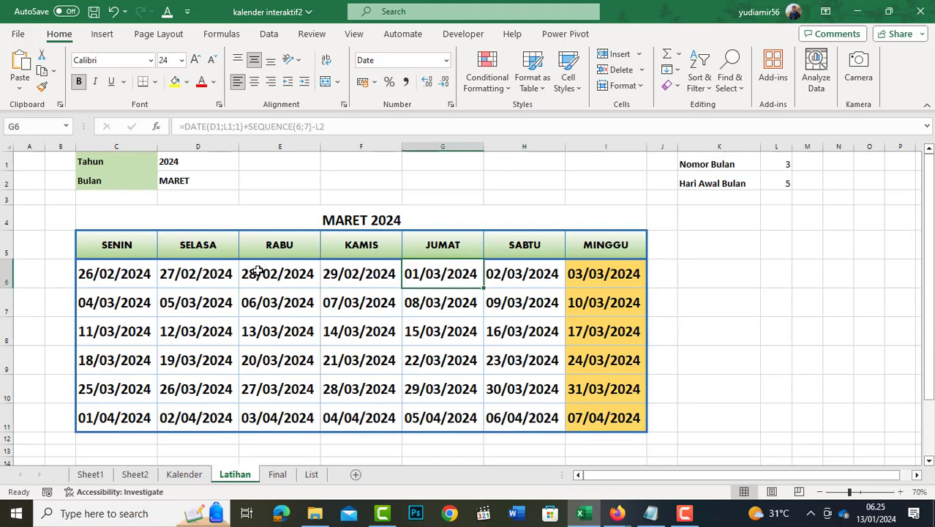
left_click(102, 269)
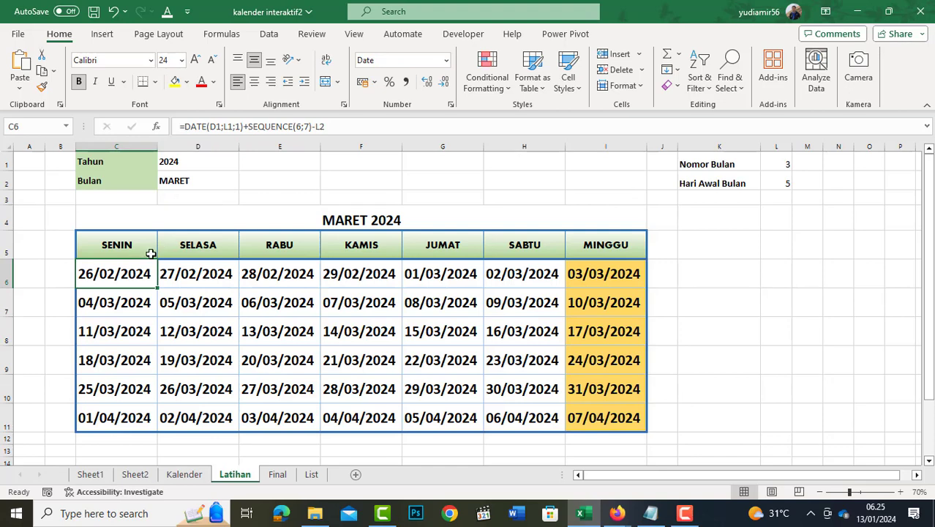
key("F2")
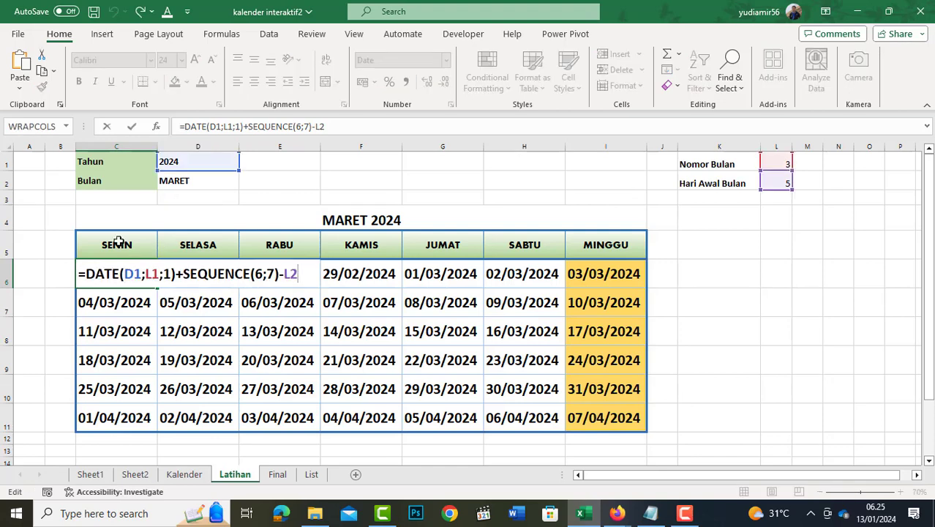
Wrap C6's date expression in IF(MONTH(...)=L1 as the condition, copying the expression for reuse
left_click(192, 128)
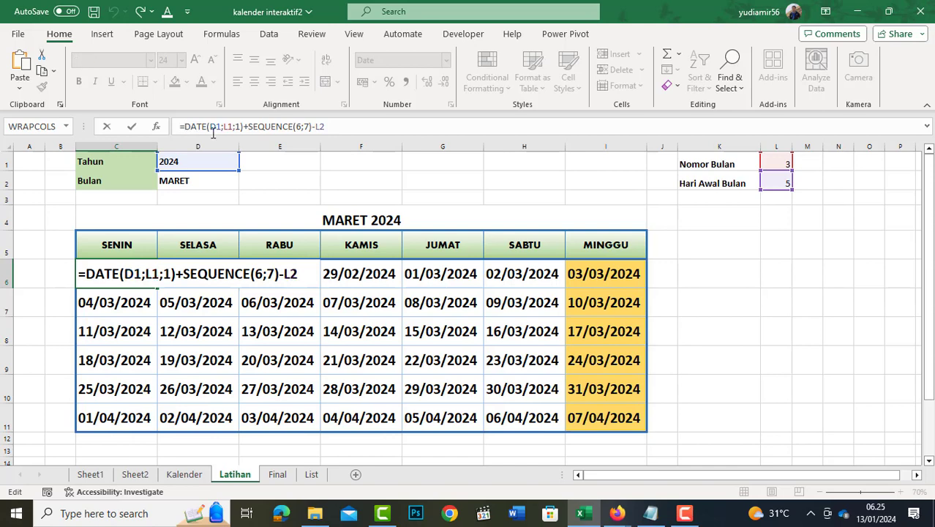
type("IF")
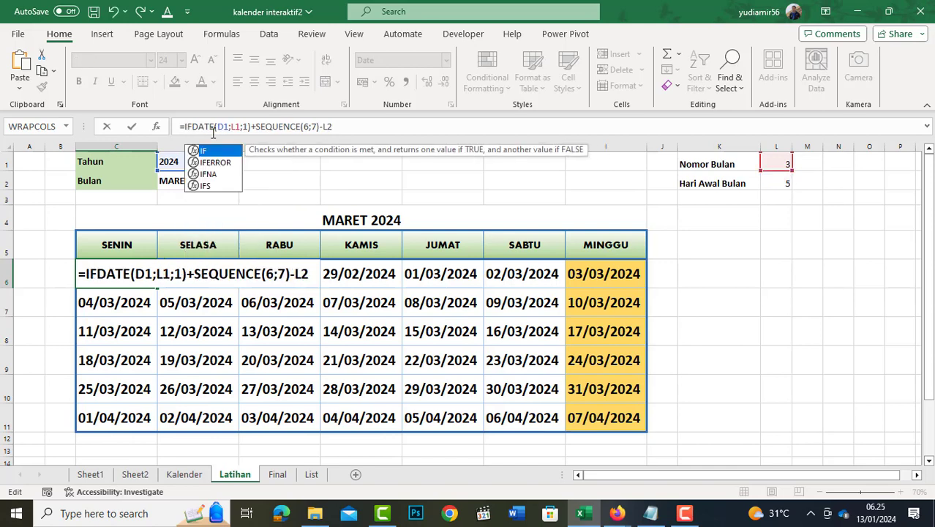
type("(")
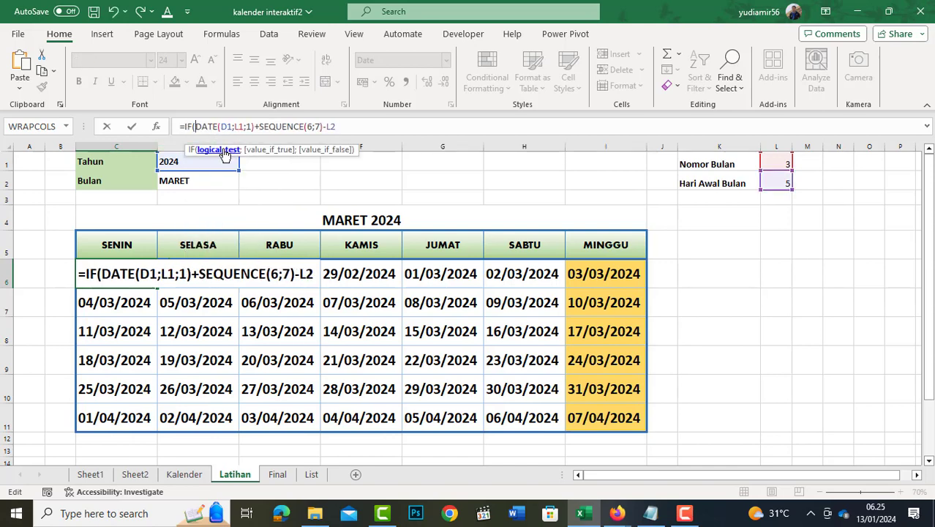
type("M")
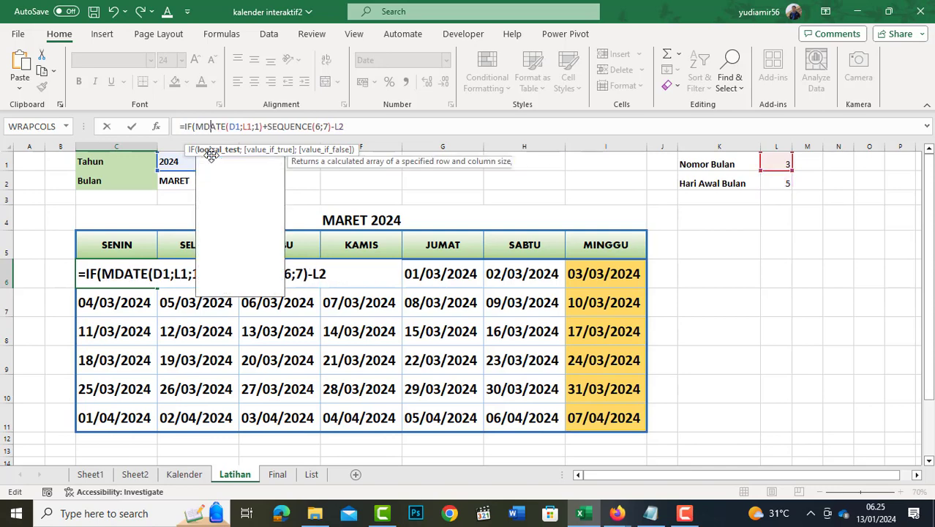
type("ONTH")
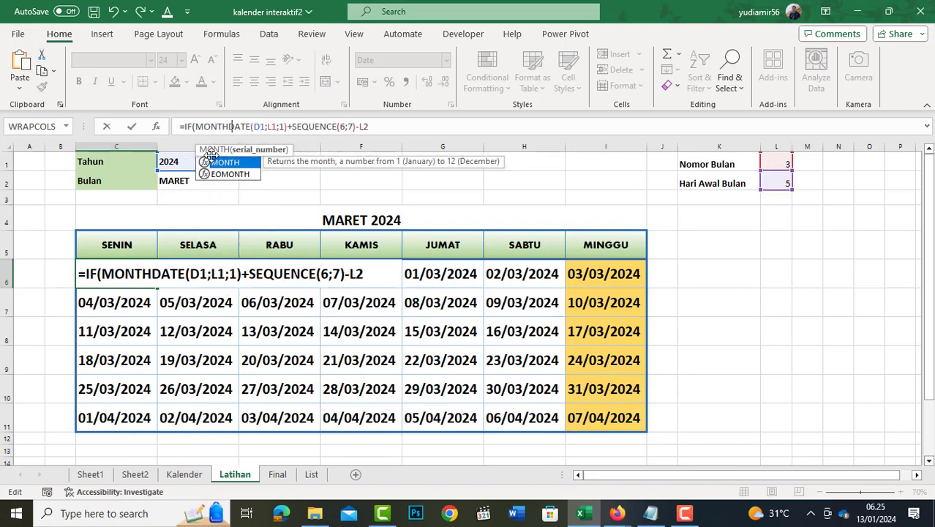
type("(")
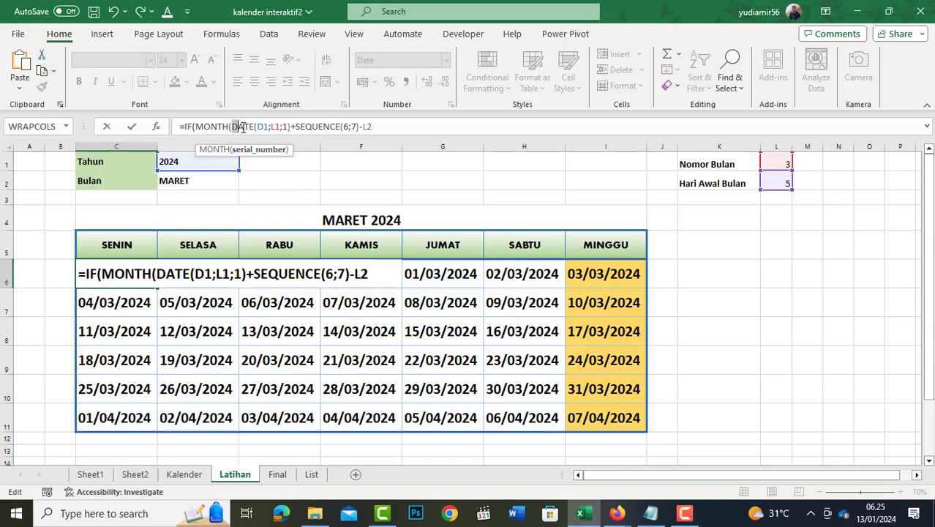
left_click_drag(243, 126, 372, 127)
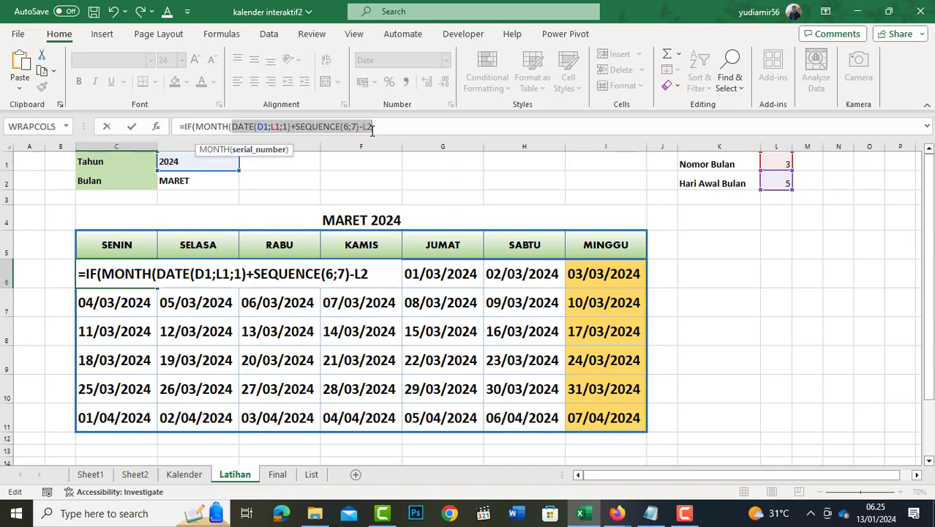
right_click(345, 126)
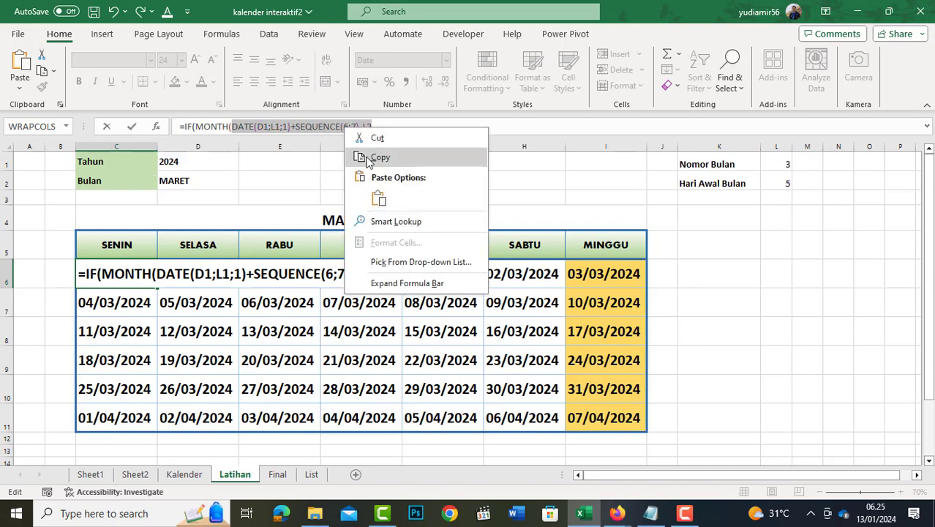
left_click(361, 155)
left_click(396, 128)
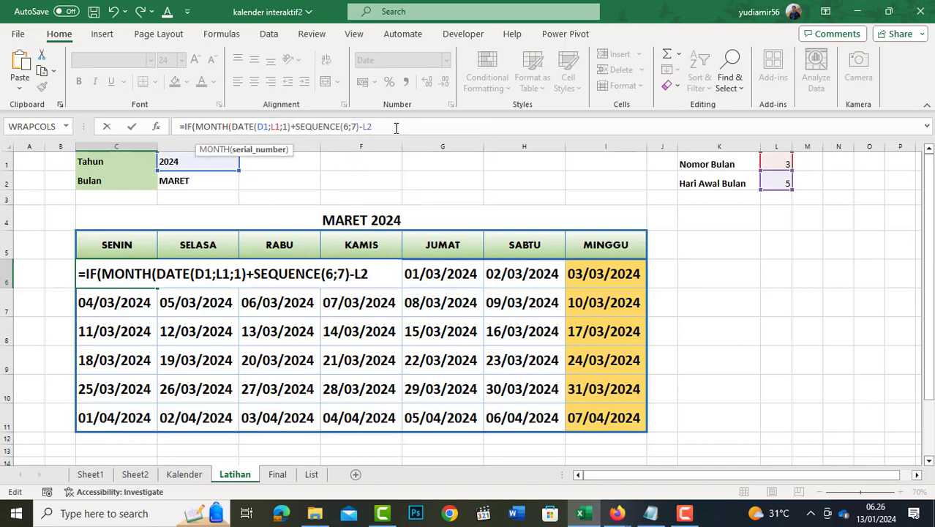
type(")=")
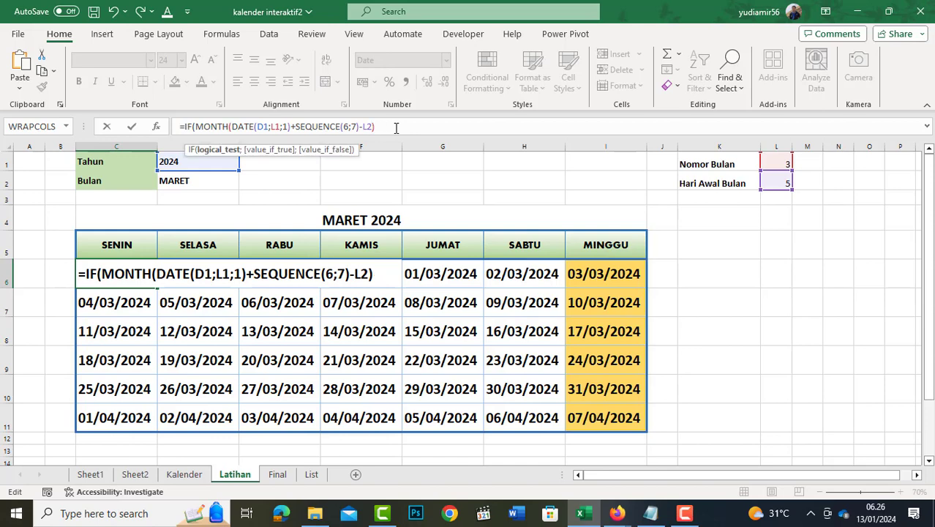
left_click(782, 163)
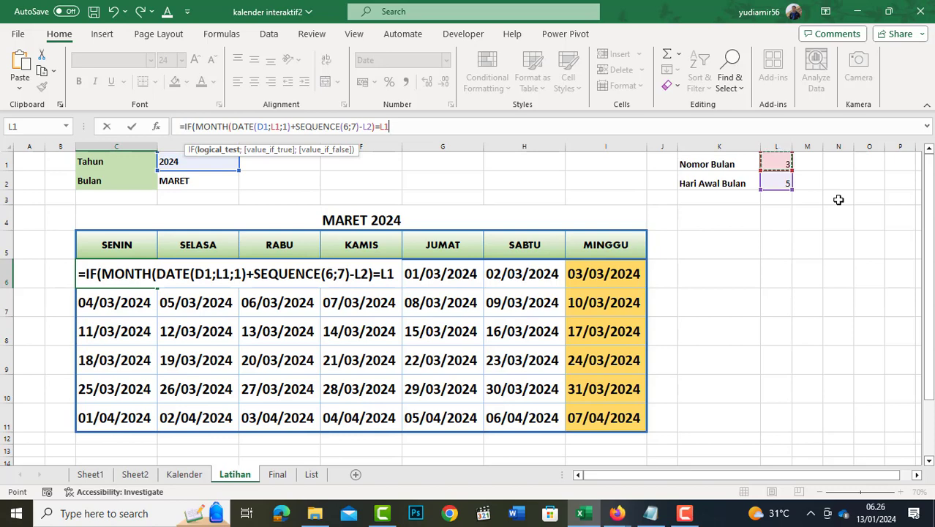
type(";")
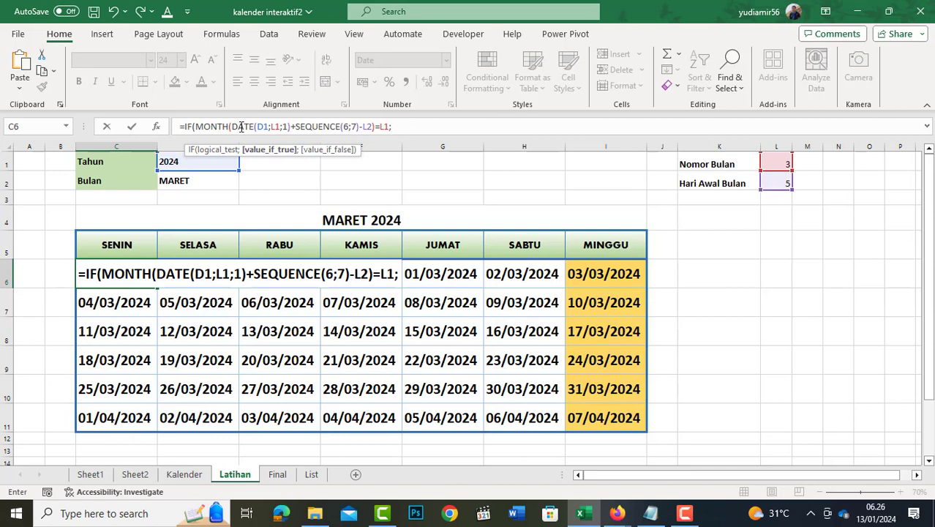
Paste the date expression as the IF's true result, with "" otherwise, and commit
right_click(401, 128)
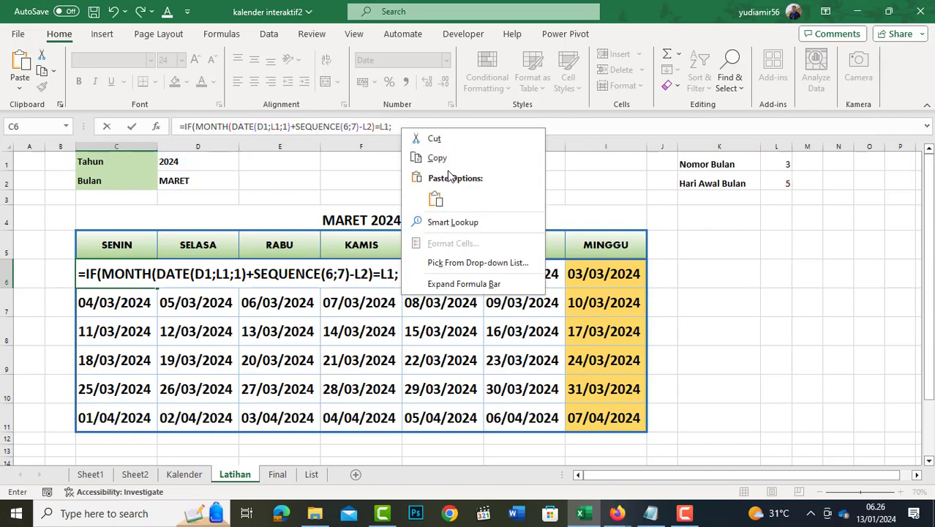
left_click(435, 199)
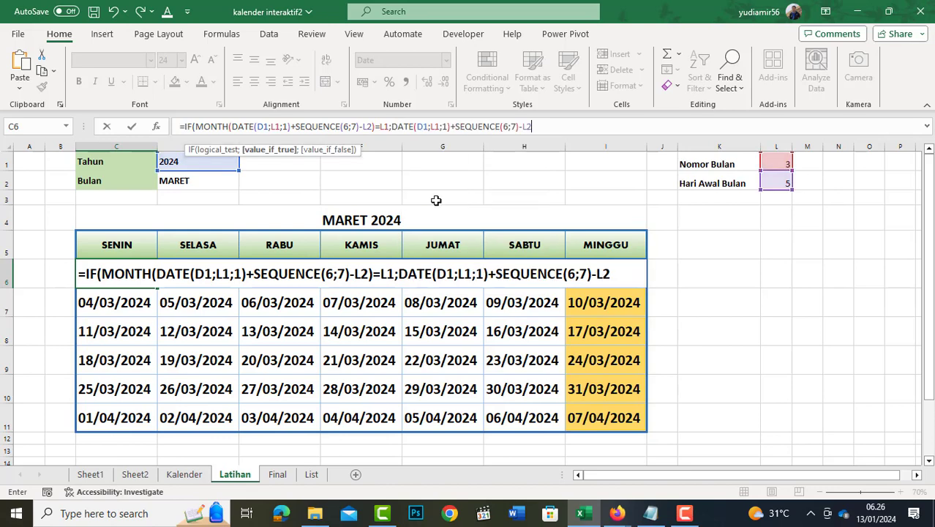
type(";")
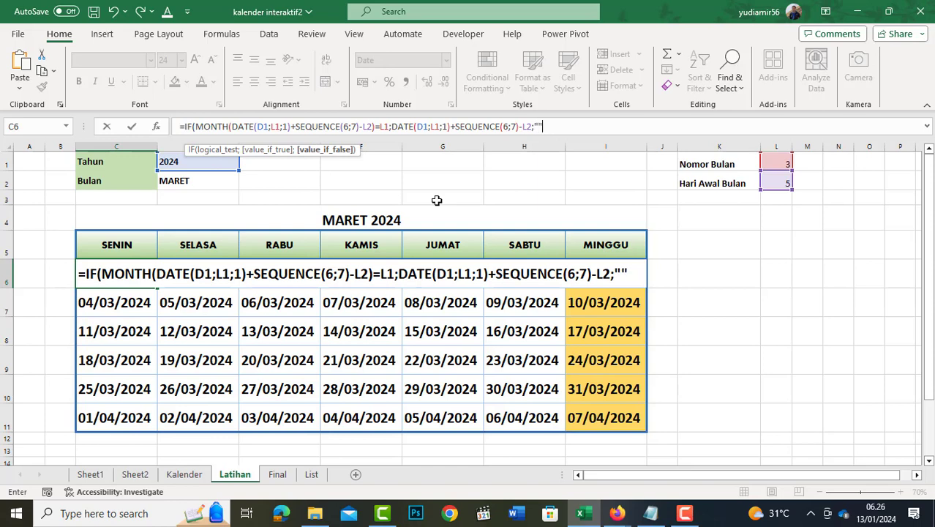
type(")")
key("ctrl+Return")
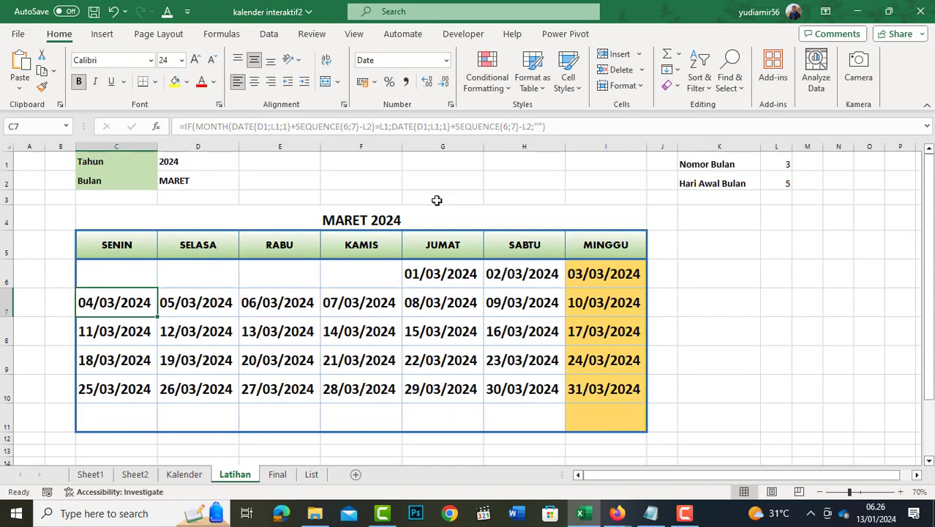
left_click(419, 283)
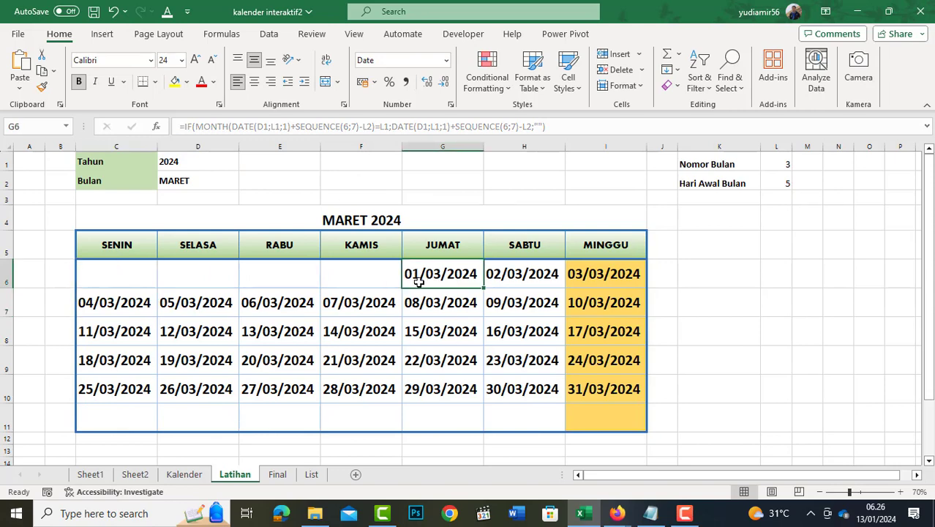
left_click_drag(116, 280, 348, 275)
left_click(414, 275)
left_click(128, 273)
left_click_drag(127, 273, 359, 275)
left_click_drag(140, 416, 589, 418)
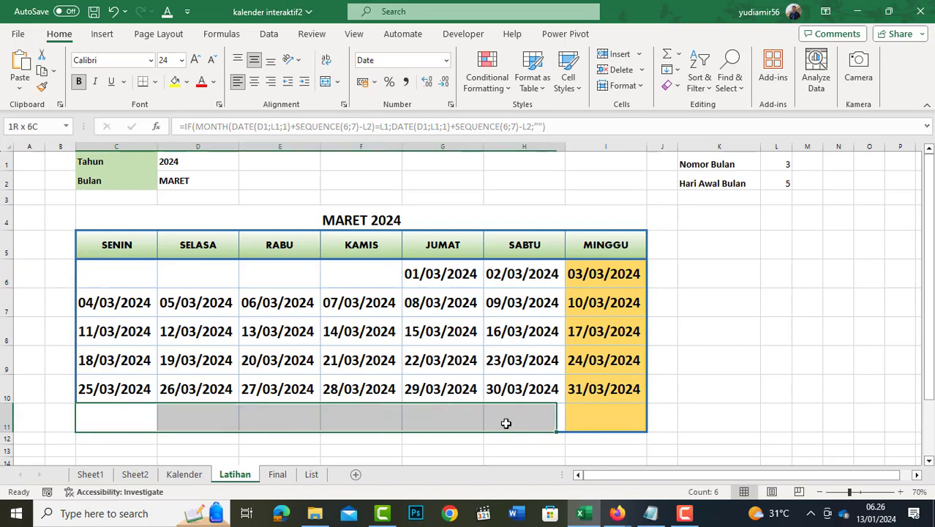
left_click(433, 285)
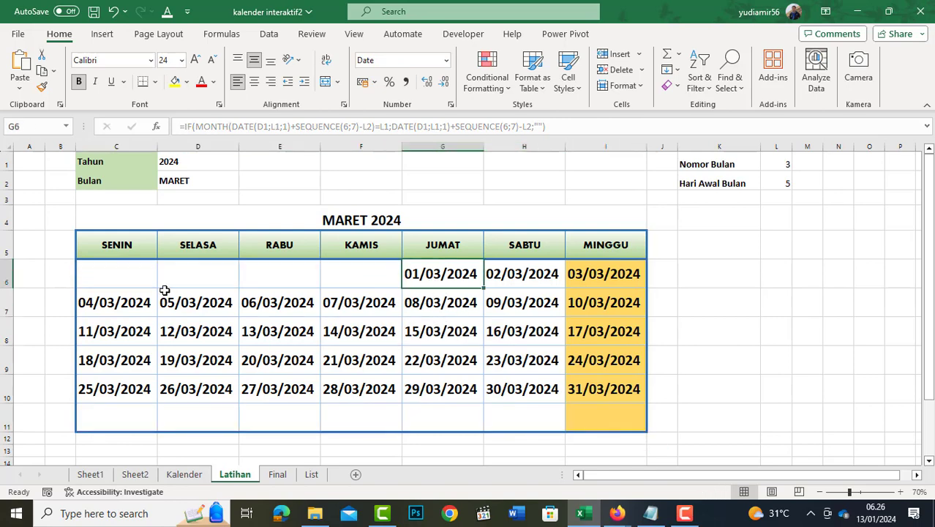
left_click_drag(123, 276, 607, 384)
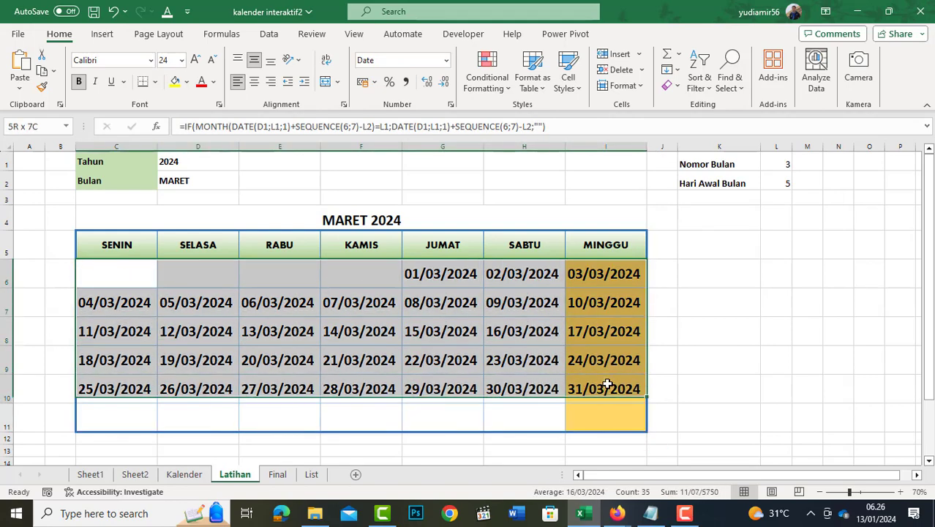
left_click(503, 331)
left_click(115, 282)
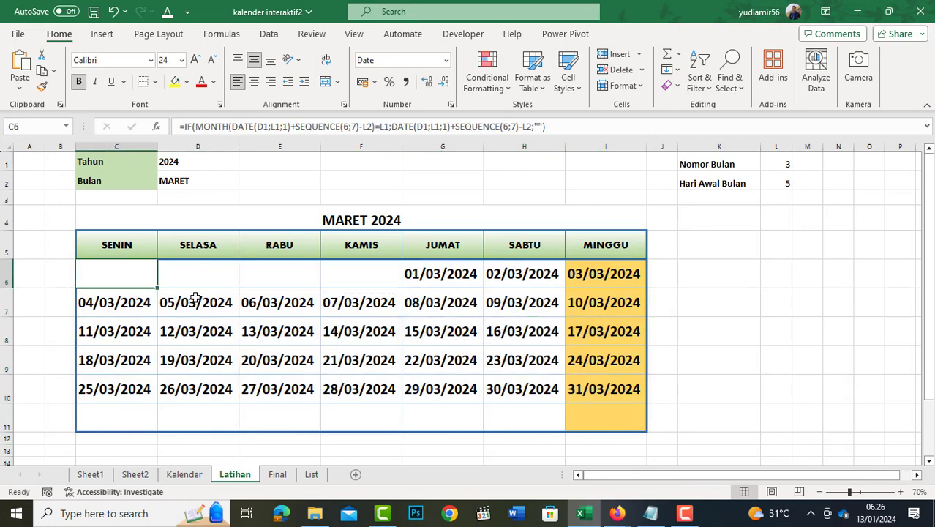
left_click_drag(196, 298, 629, 390)
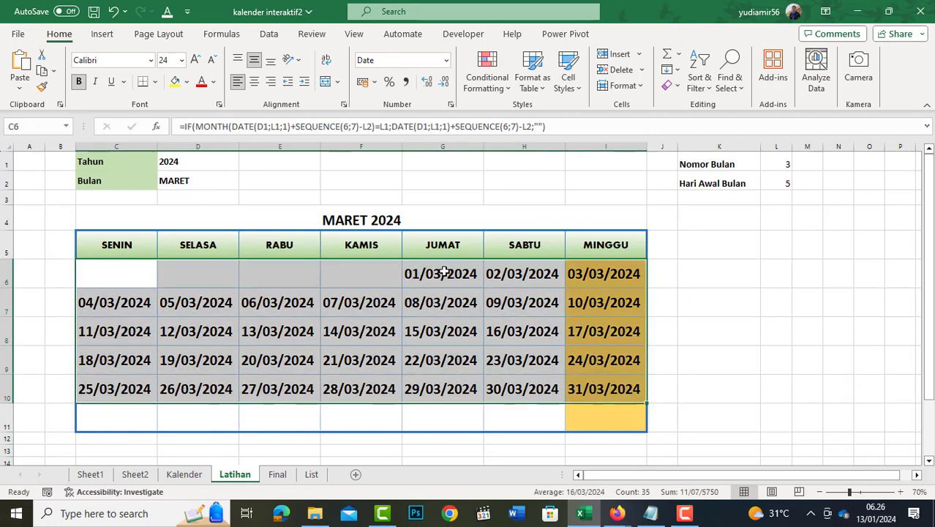
left_click(474, 353)
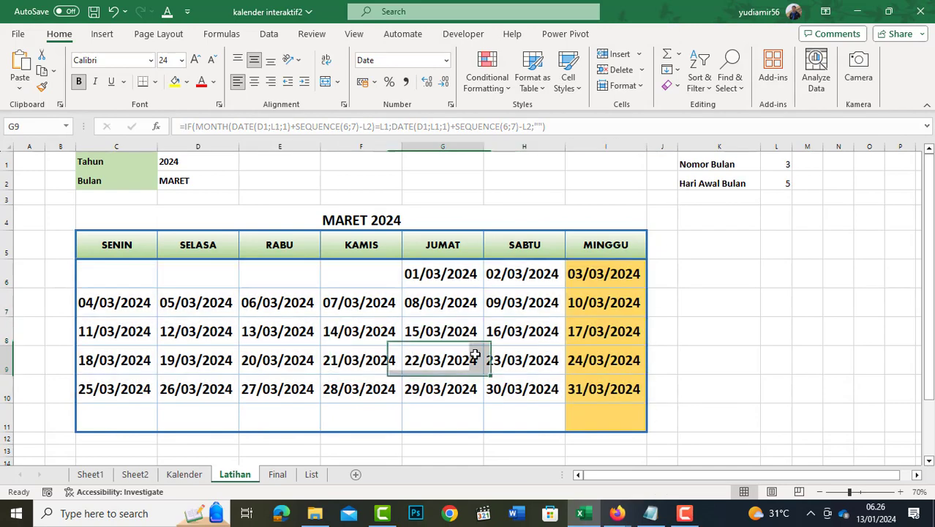
left_click_drag(110, 272, 599, 410)
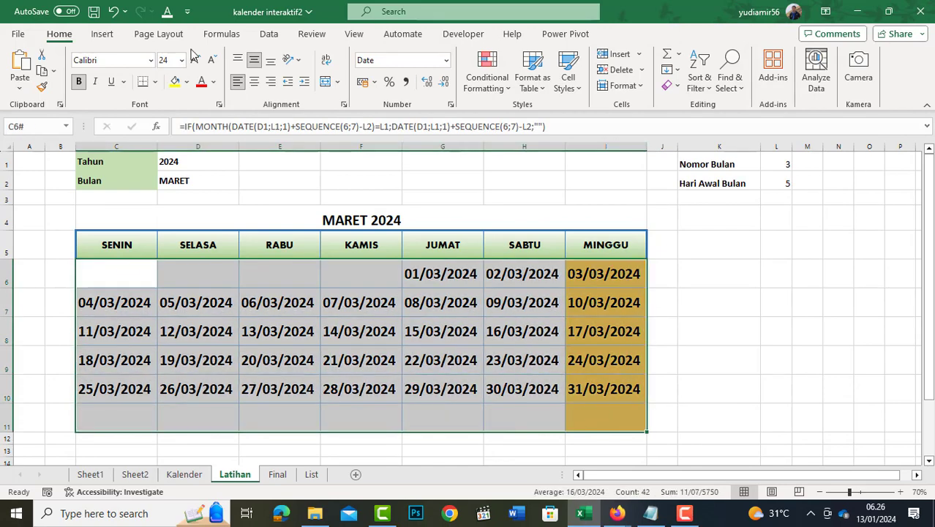
Edit the calendar cells' custom number format from dd/mm/yyyy to just dd
key("ctrl+1")
left_click(242, 80)
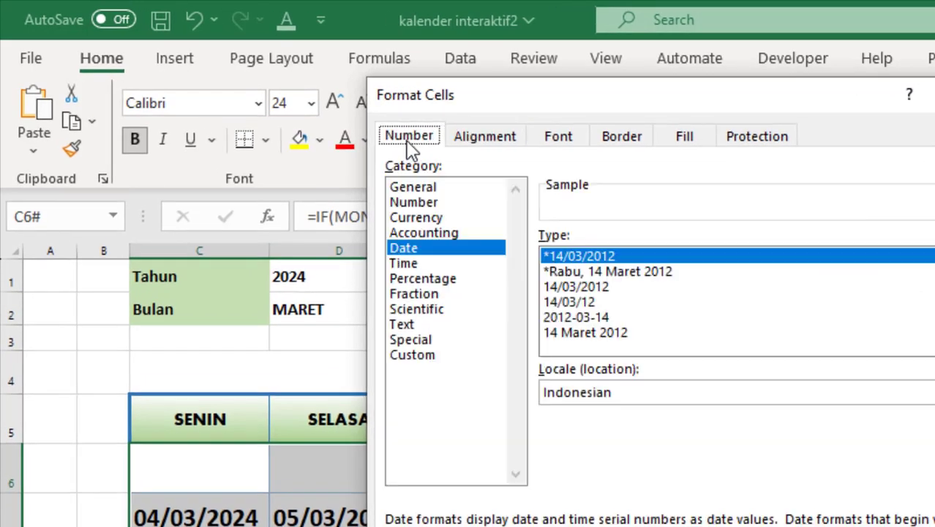
left_click(420, 356)
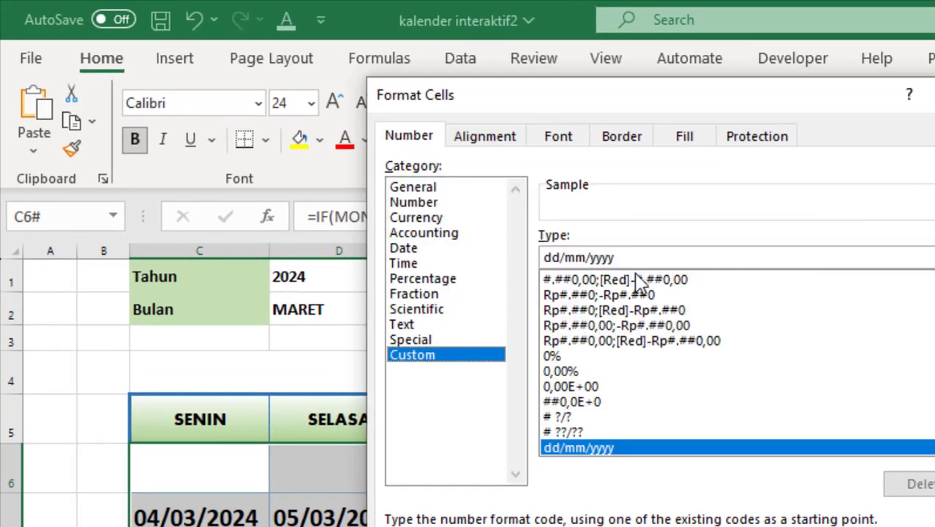
left_click_drag(615, 258, 559, 258)
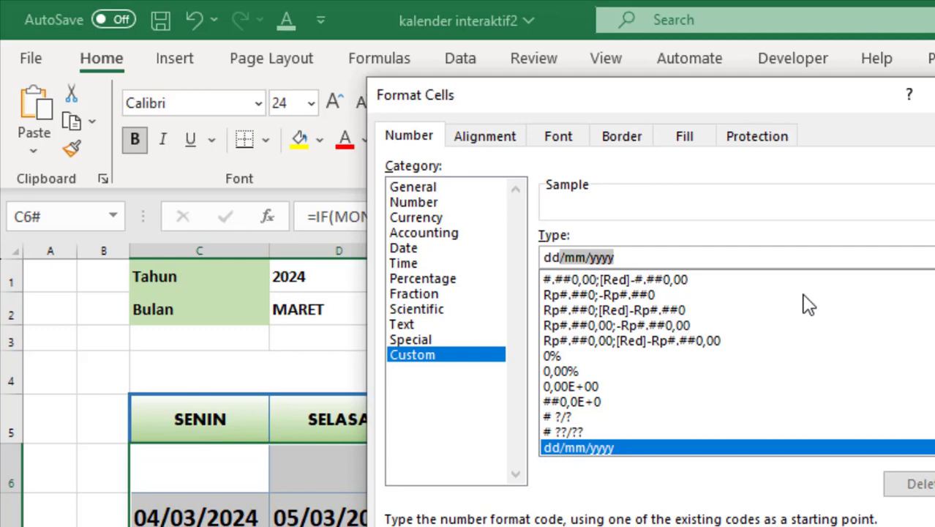
key("BackSpace")
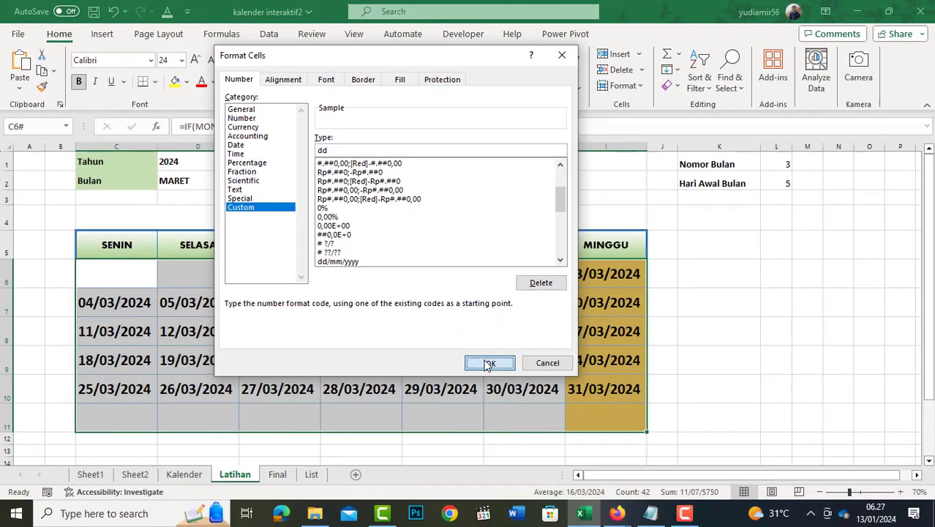
Apply the dd format and center the day numbers across C6:I11
left_click(485, 362)
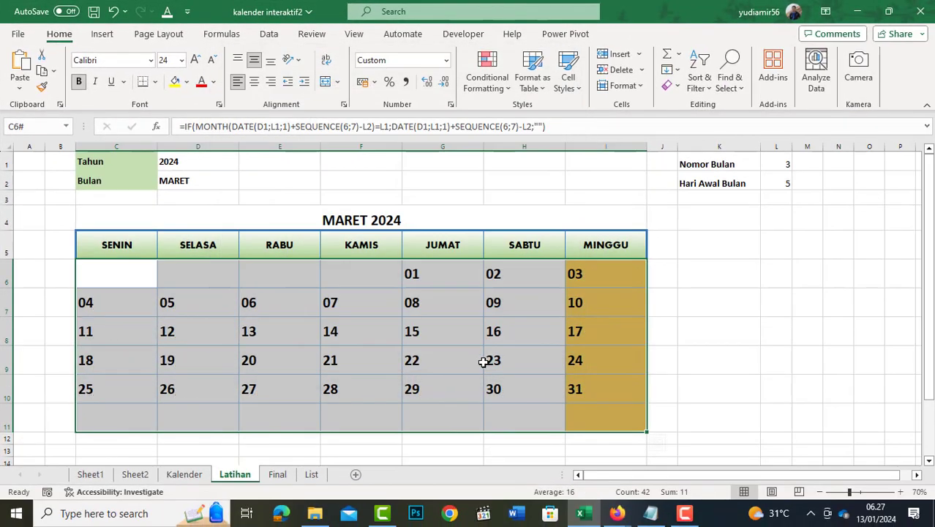
left_click(484, 362)
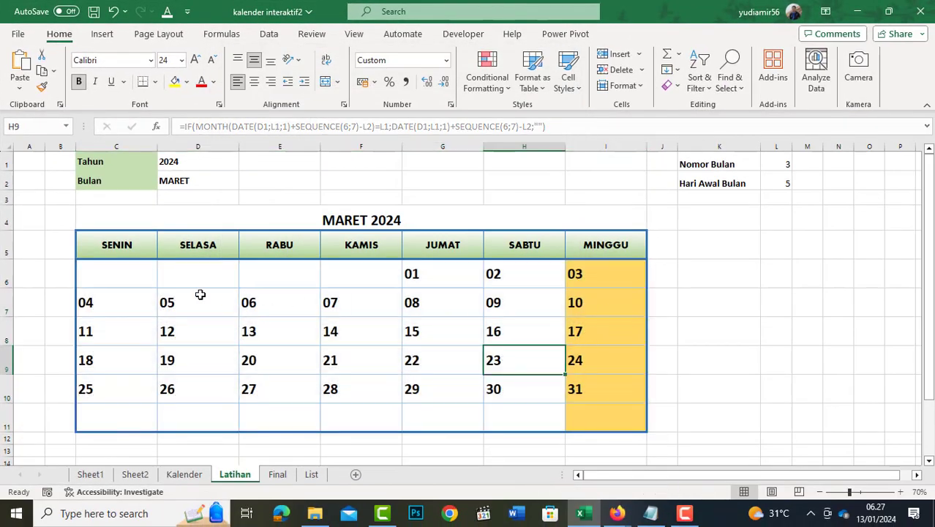
left_click_drag(92, 275, 608, 414)
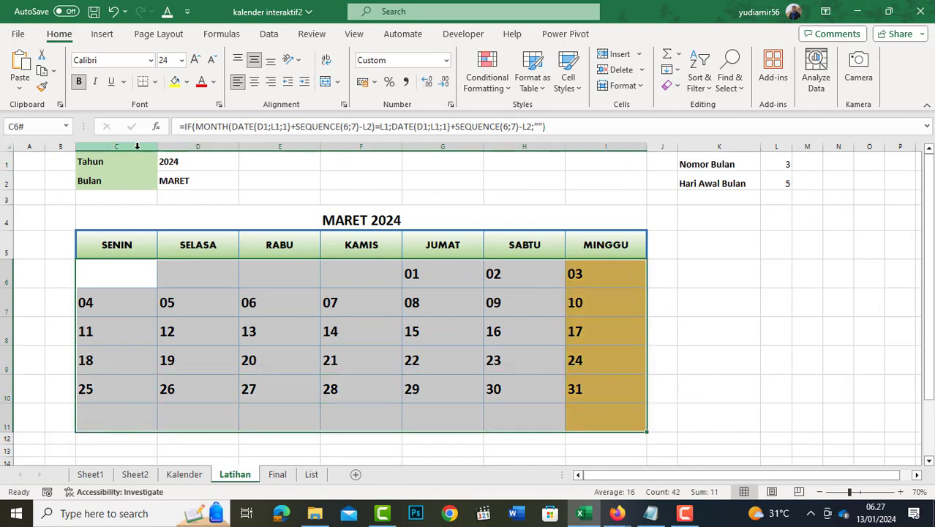
mouse_move(132, 146)
left_mouse_down()
mouse_move(654, 143)
mouse_move(605, 148)
left_mouse_up()
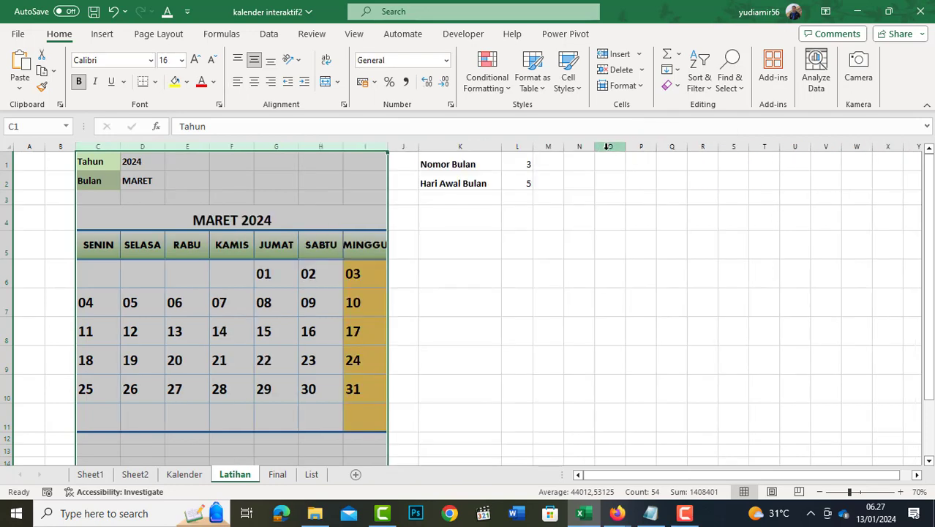
left_click(95, 275)
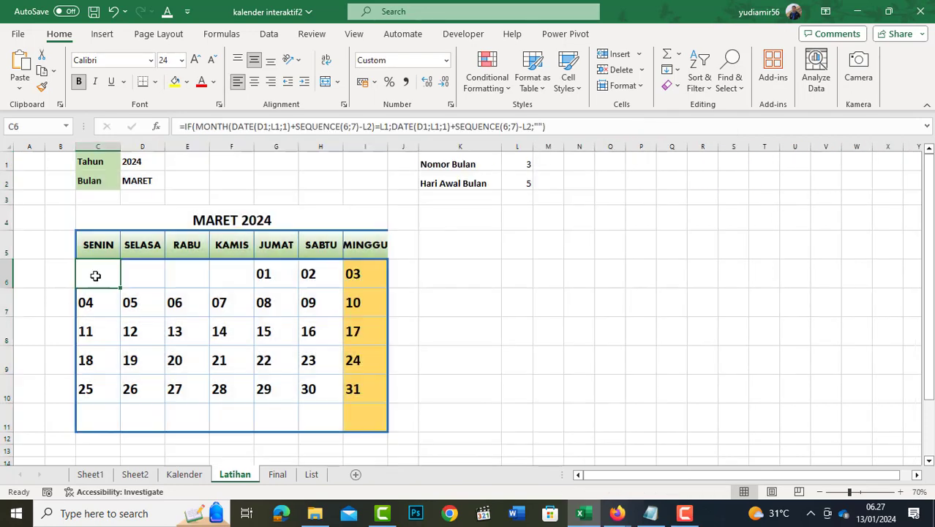
mouse_move(93, 275)
left_mouse_down()
mouse_move(294, 353)
mouse_move(365, 418)
left_mouse_up()
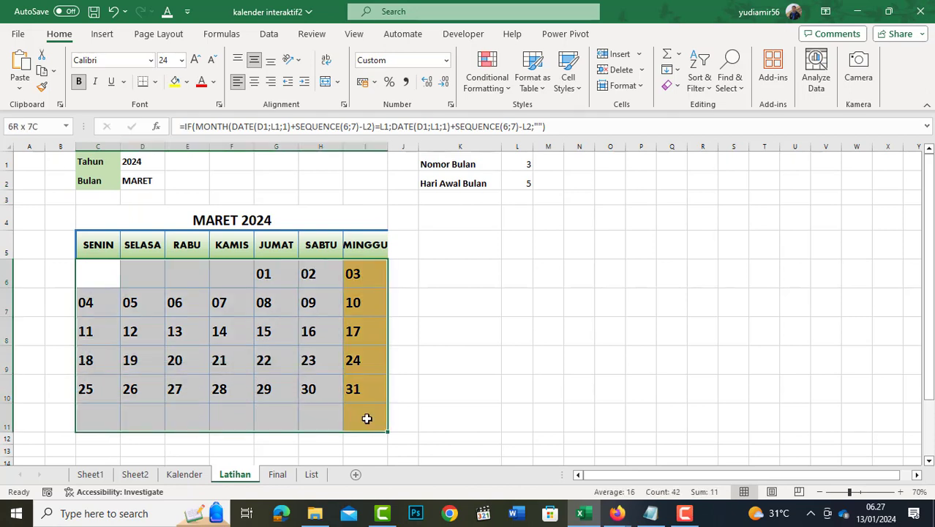
left_click(254, 82)
left_click(439, 327)
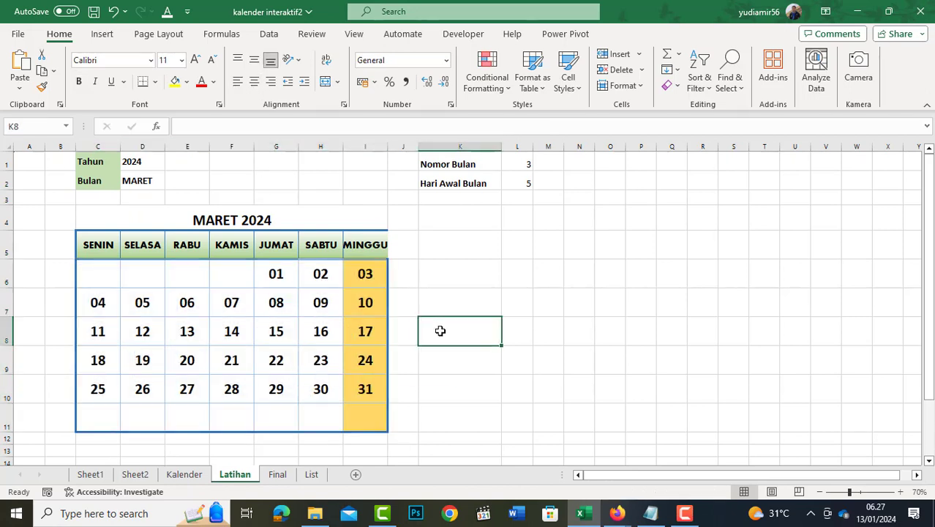
Widen columns C through I together and inspect the formulas in several day cells
mouse_move(89, 161)
left_mouse_down()
mouse_move(391, 161)
mouse_move(399, 148)
left_mouse_up()
left_click(527, 319)
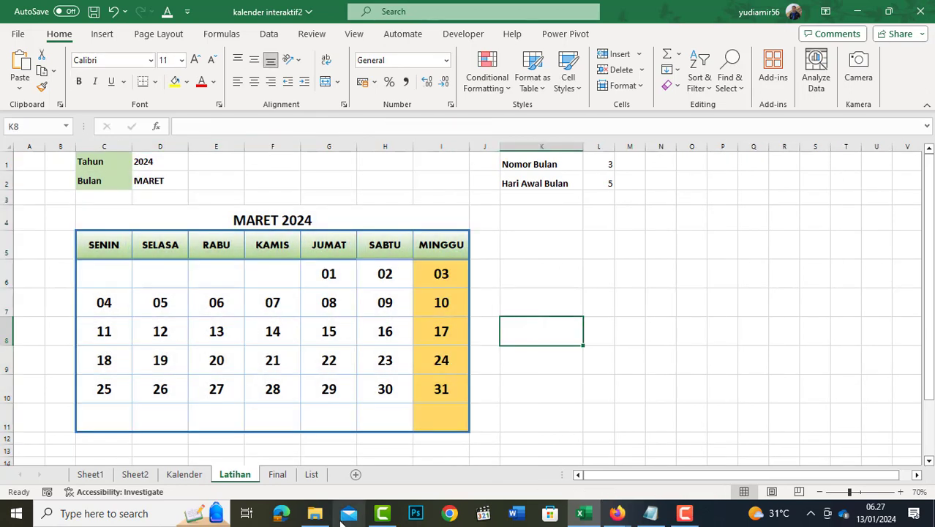
left_click(322, 309)
left_click(138, 283)
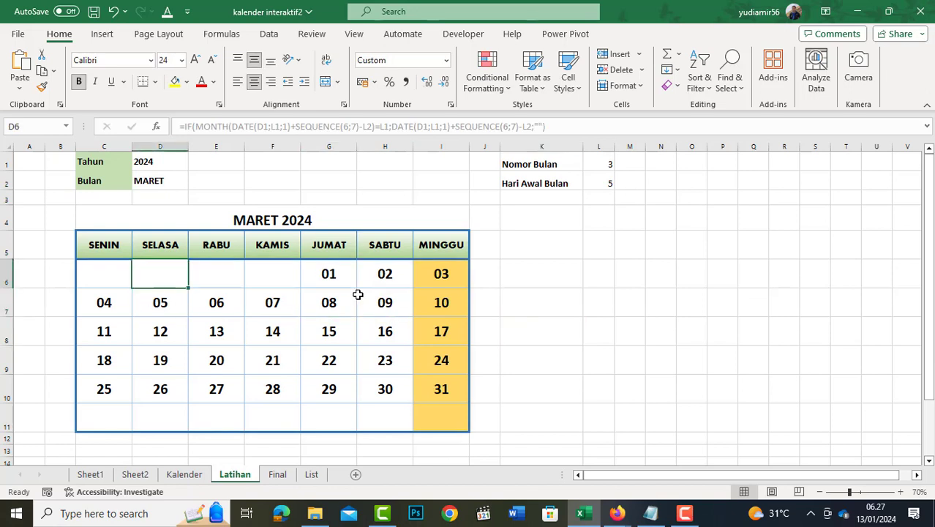
left_click(354, 295)
left_click(388, 277)
left_click(332, 277)
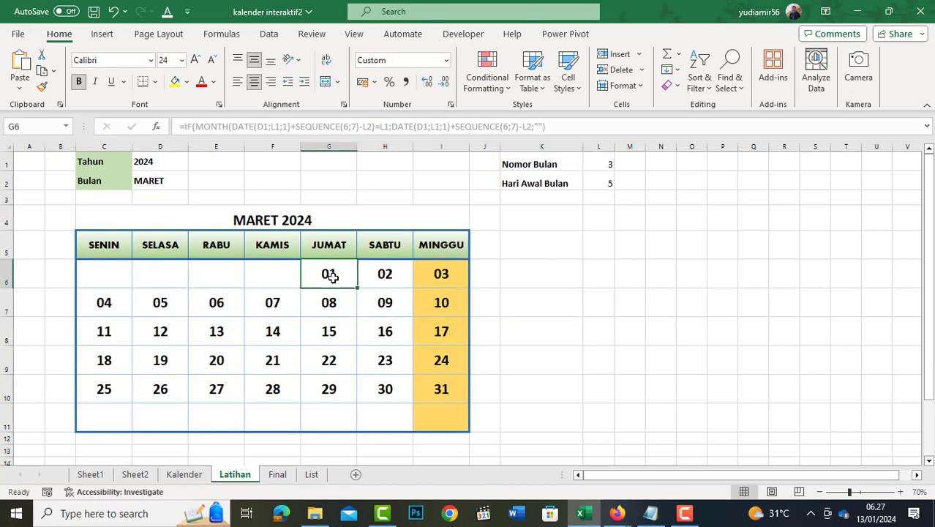
left_click(329, 341)
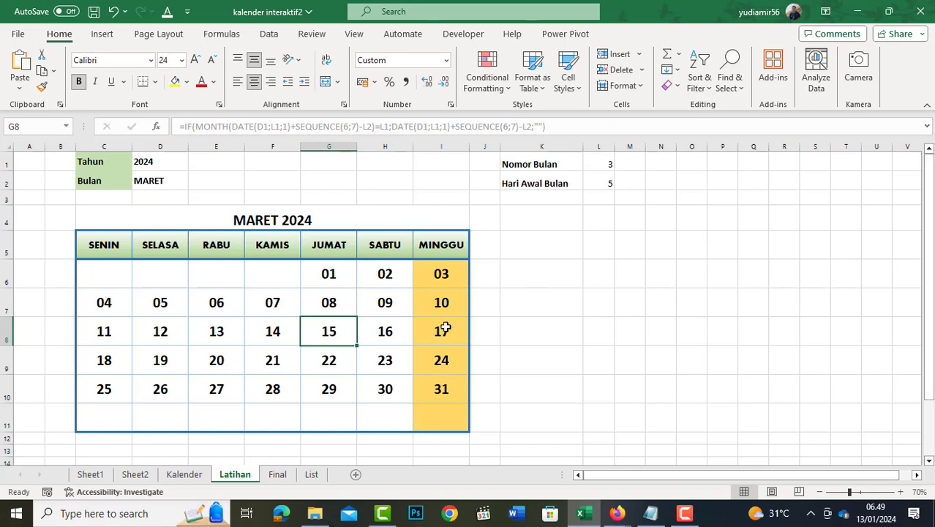
left_click_drag(113, 286, 436, 416)
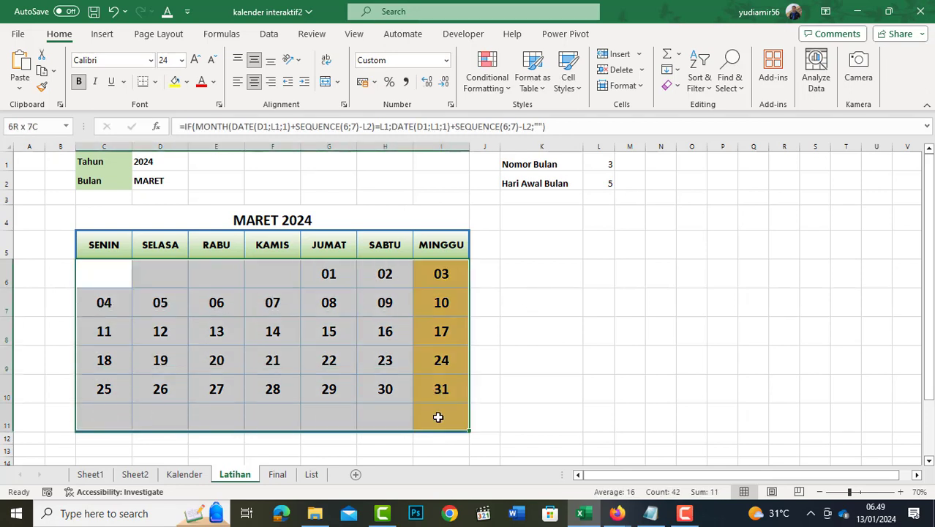
left_click(311, 474)
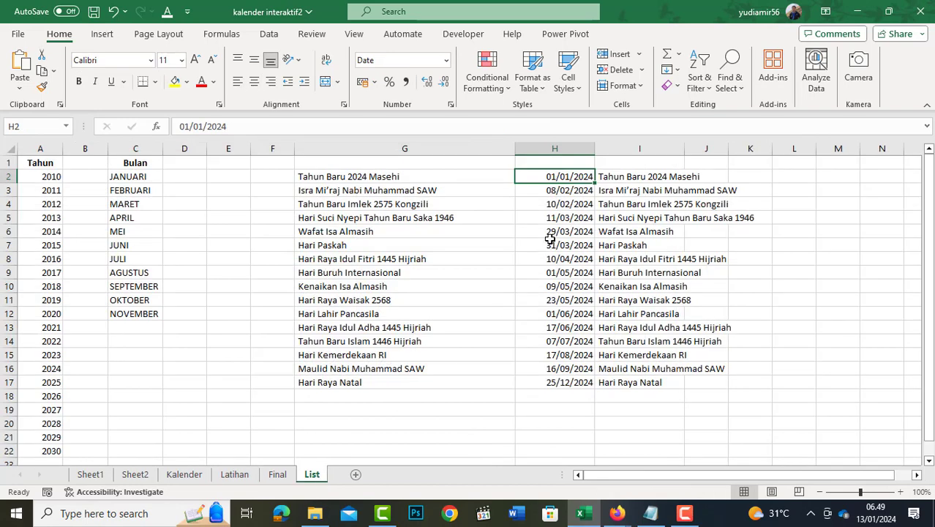
left_click_drag(567, 173, 569, 379)
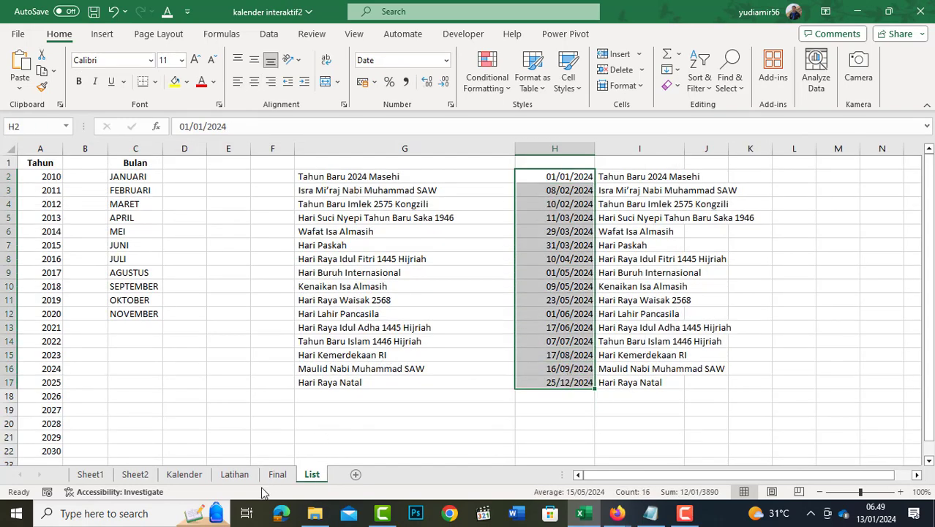
left_click(234, 474)
left_click_drag(441, 274, 553, 277)
Start a VLOOKUP in K6 on C6 against the absolute range List!$H$2:$H$17
left_click(553, 276)
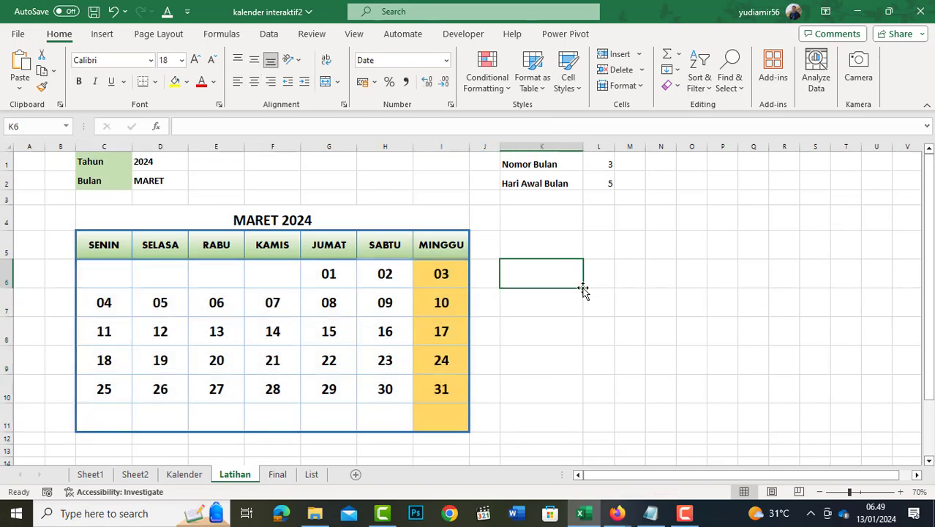
type("=vl")
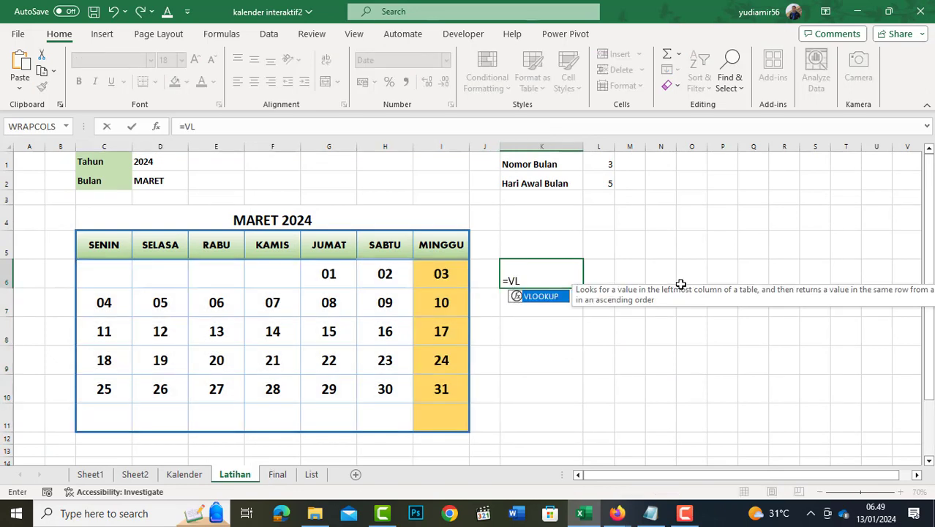
key("Tab")
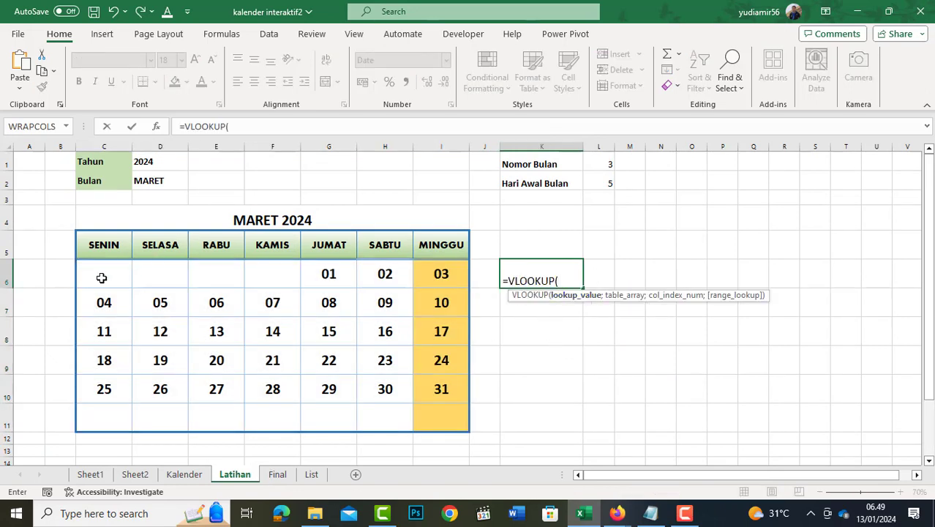
left_click(101, 274)
type(";")
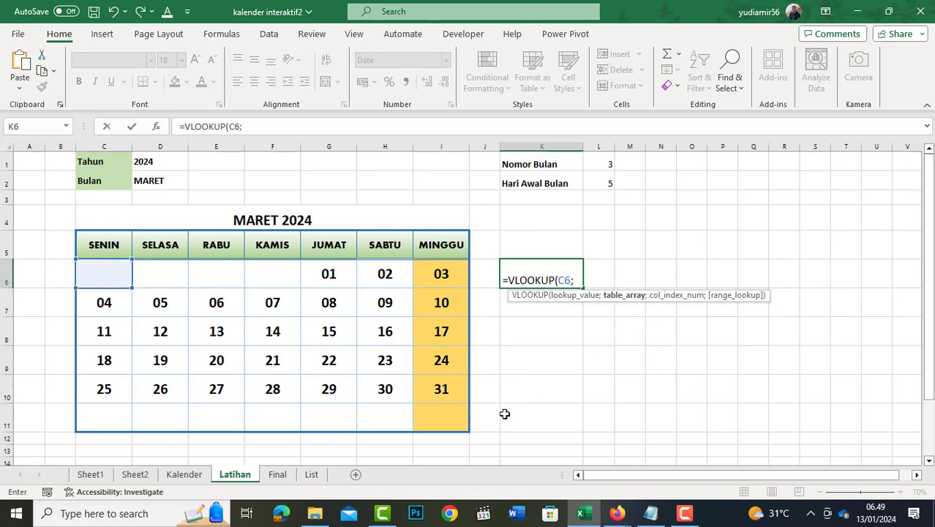
left_click(308, 476)
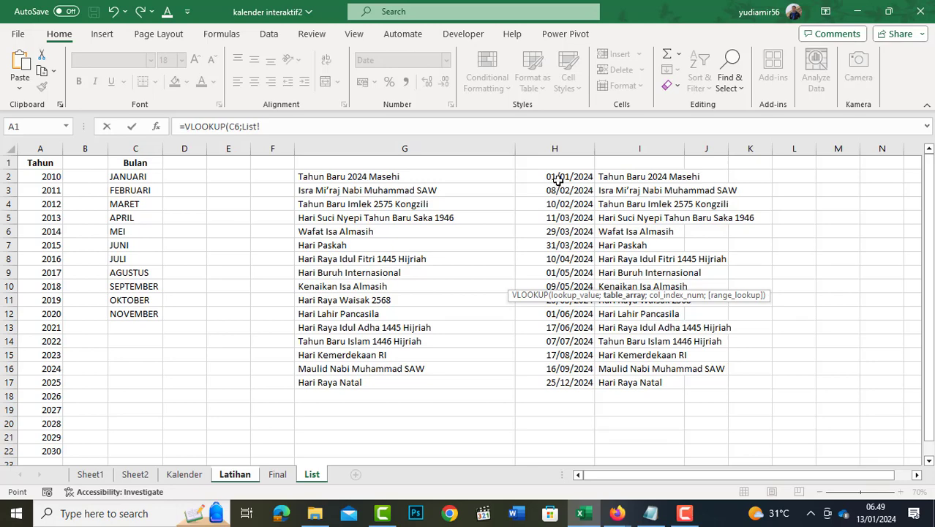
left_click_drag(558, 179, 571, 382)
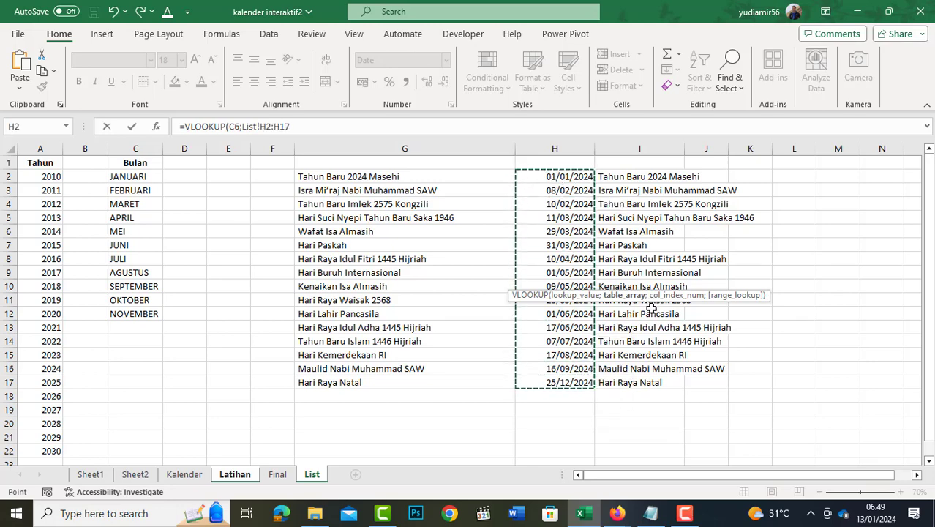
key("F4")
Finish the lookup with column index 1 and FALSE for exact match
left_click_drag(651, 307, 336, 140)
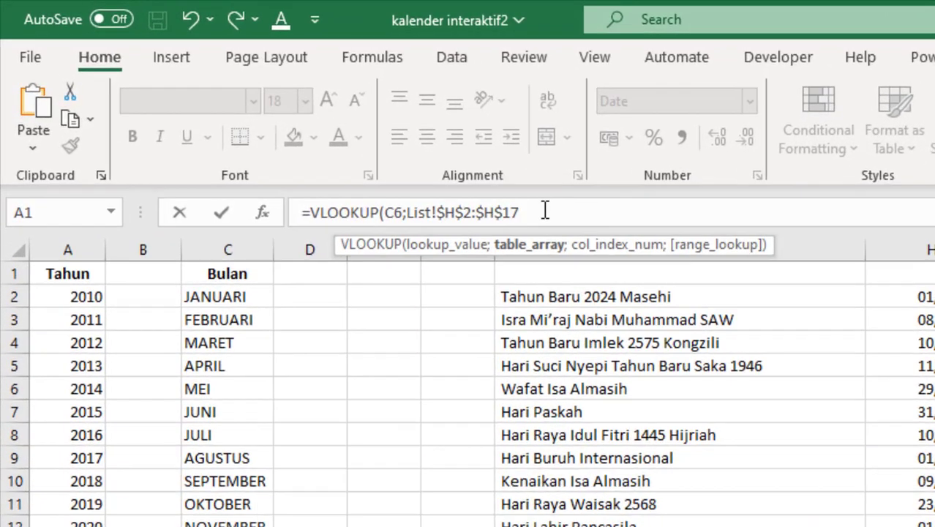
type(";1")
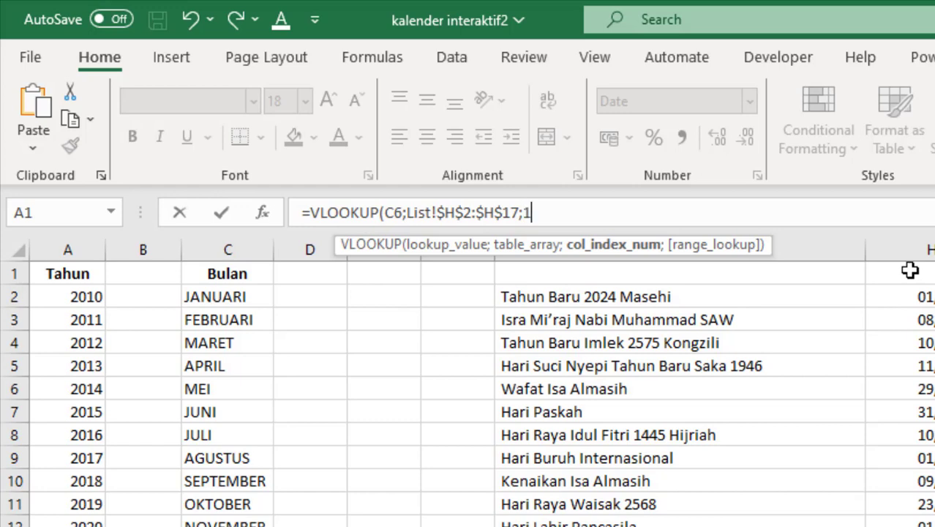
type(";")
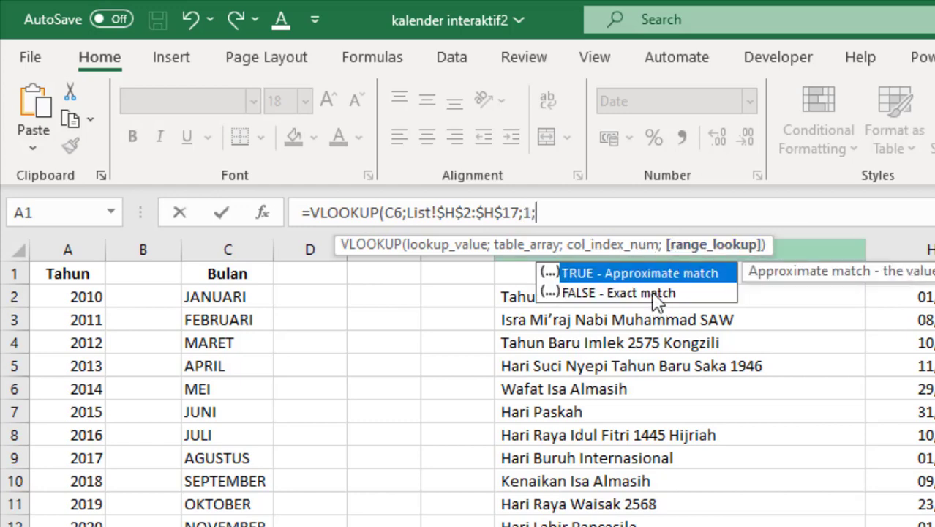
double_click(651, 293)
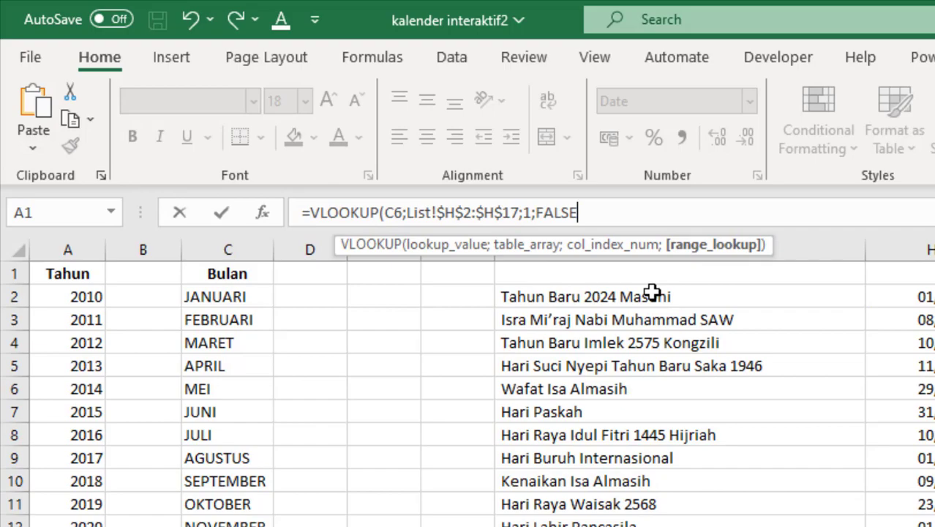
type(")")
key("Return")
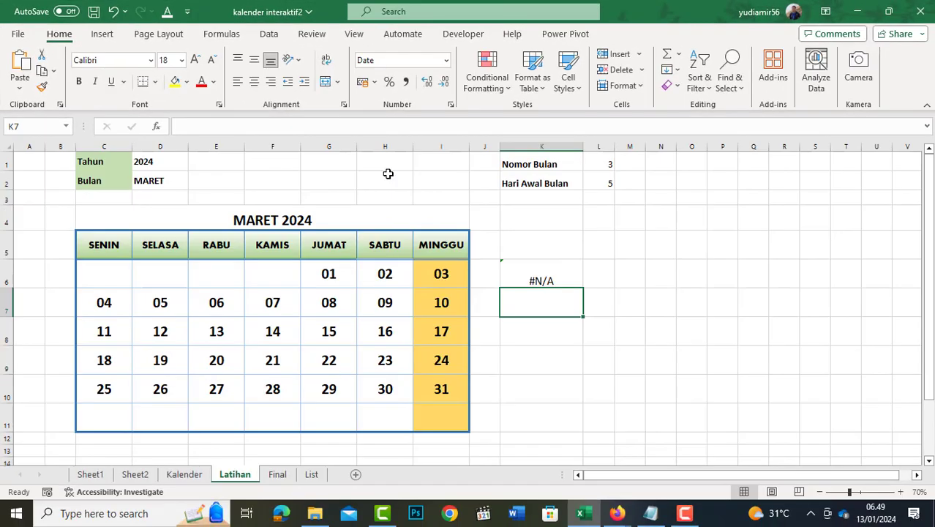
Fill the K6 lookup across K6:P11 and check the 11/03/2024 match in K8
left_click(541, 281)
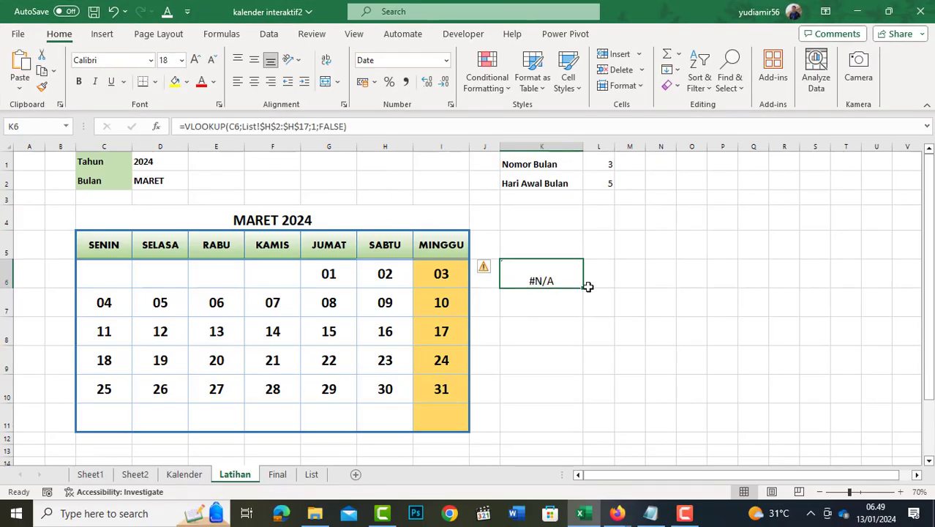
left_click_drag(581, 288, 738, 287)
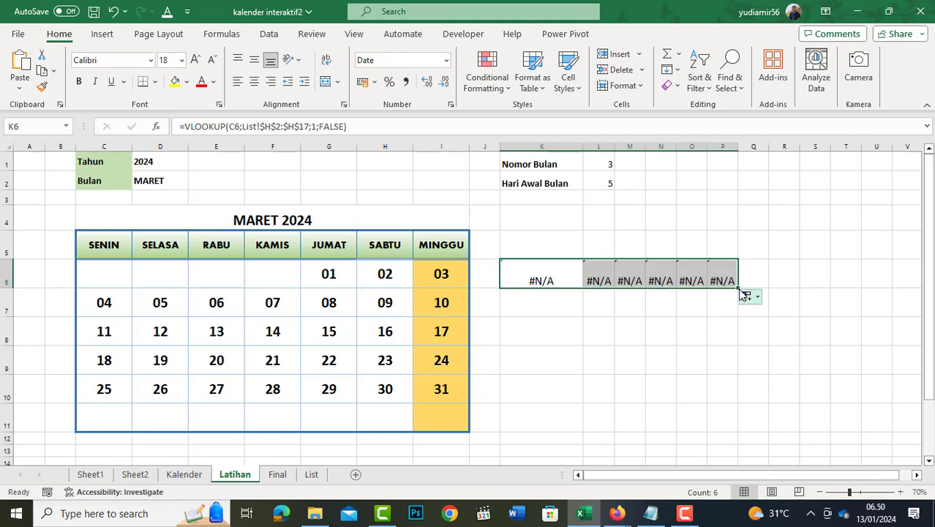
left_click_drag(737, 288, 756, 428)
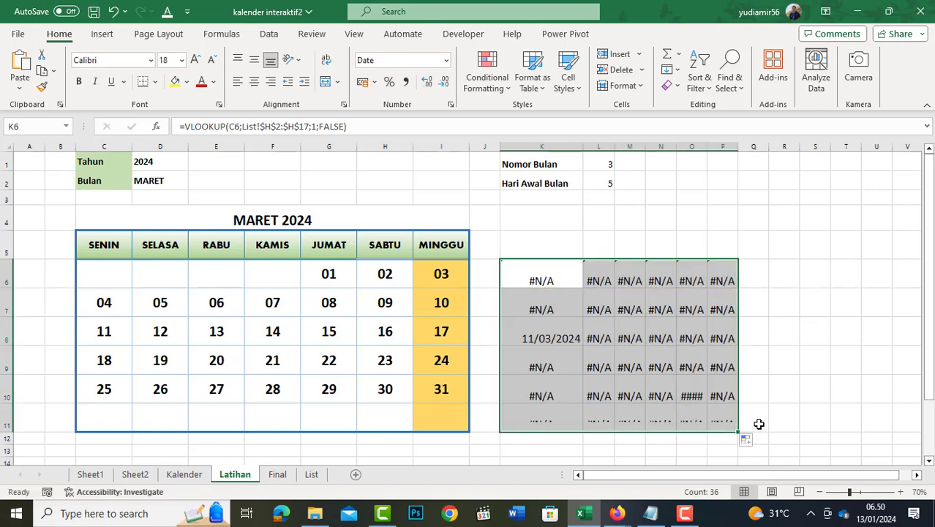
left_click(535, 337)
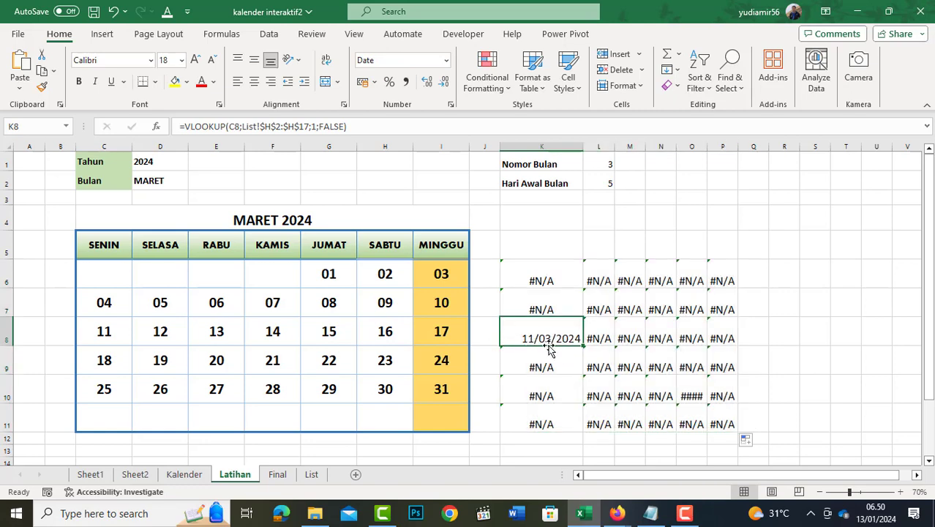
left_click(692, 303)
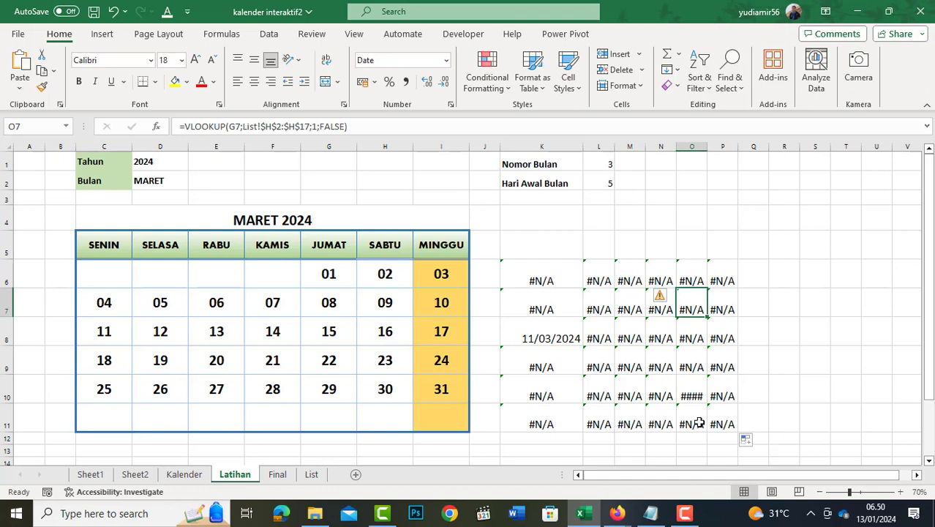
left_click(698, 422)
left_click(543, 278)
left_click(545, 339)
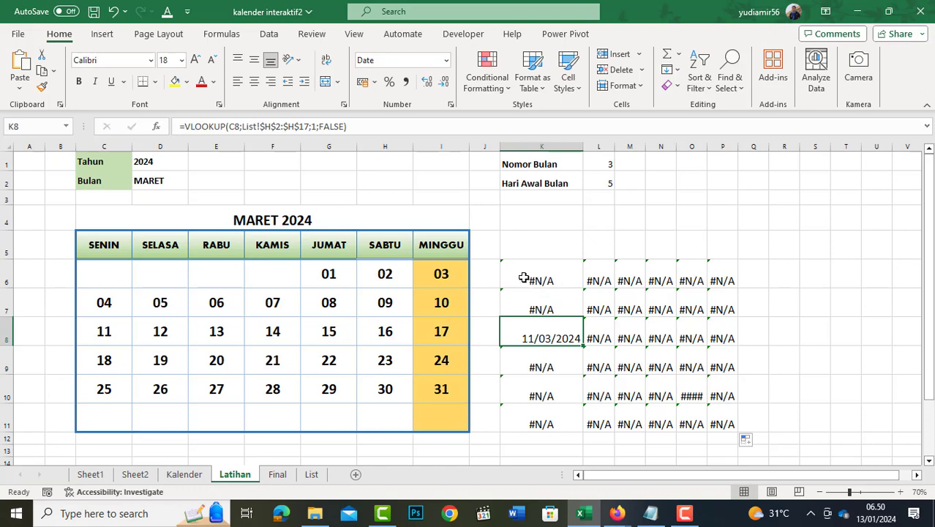
left_click(524, 277)
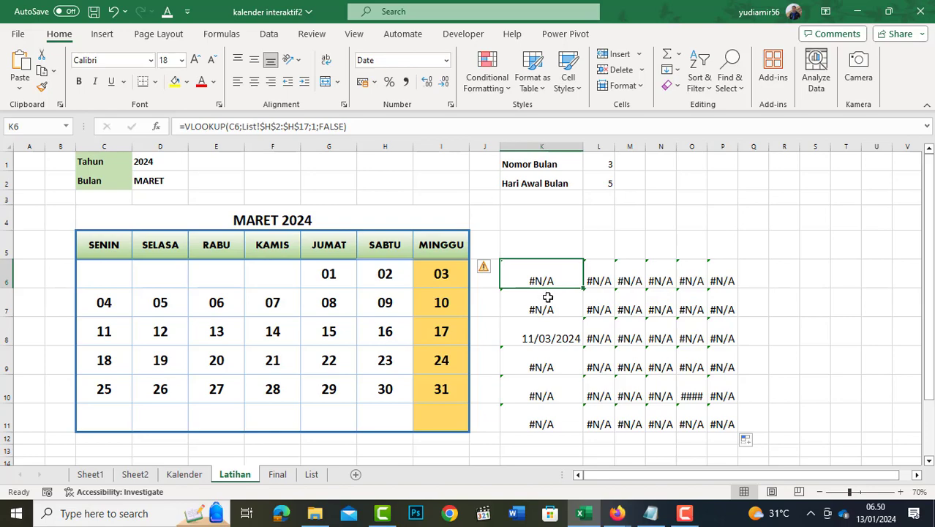
Wrap K6's VLOOKUP in ISNUMBER so it returns TRUE or FALSE
double_click(534, 282)
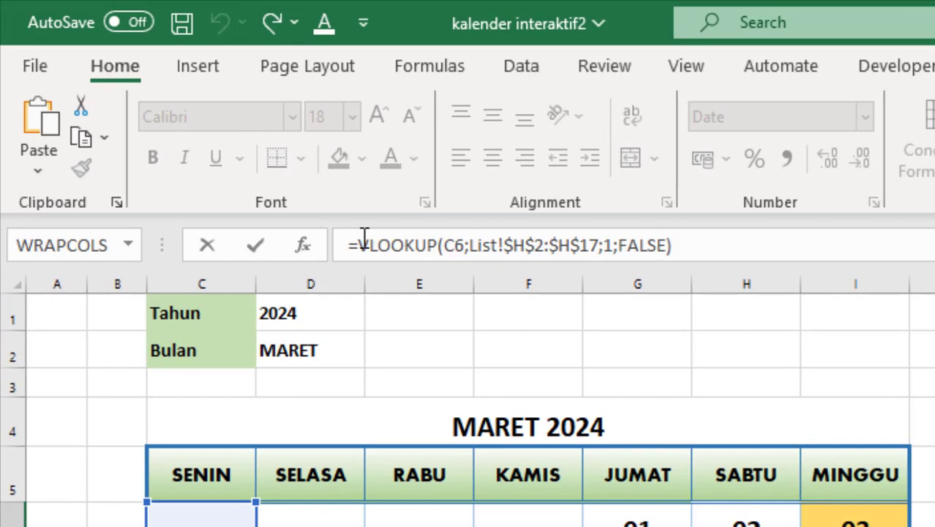
left_click(183, 126)
type("ISN")
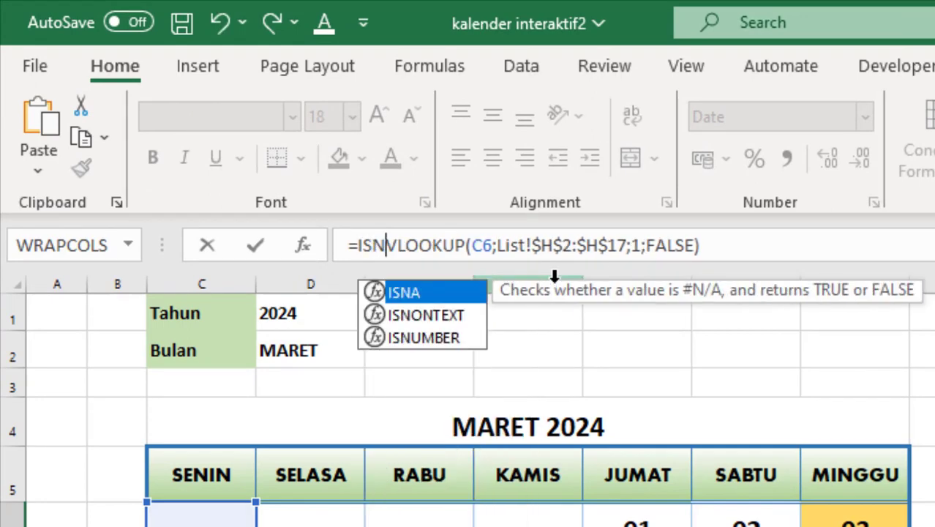
type("U")
key("Tab")
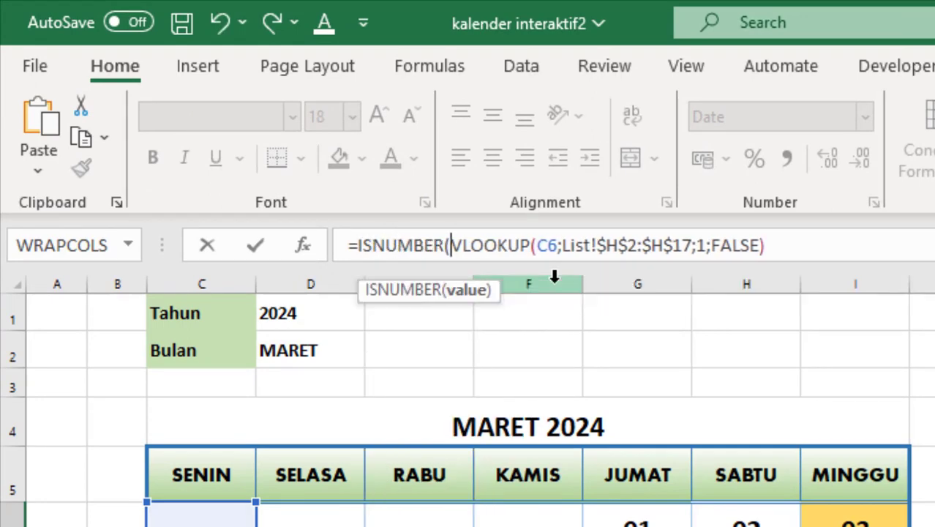
left_click(767, 240)
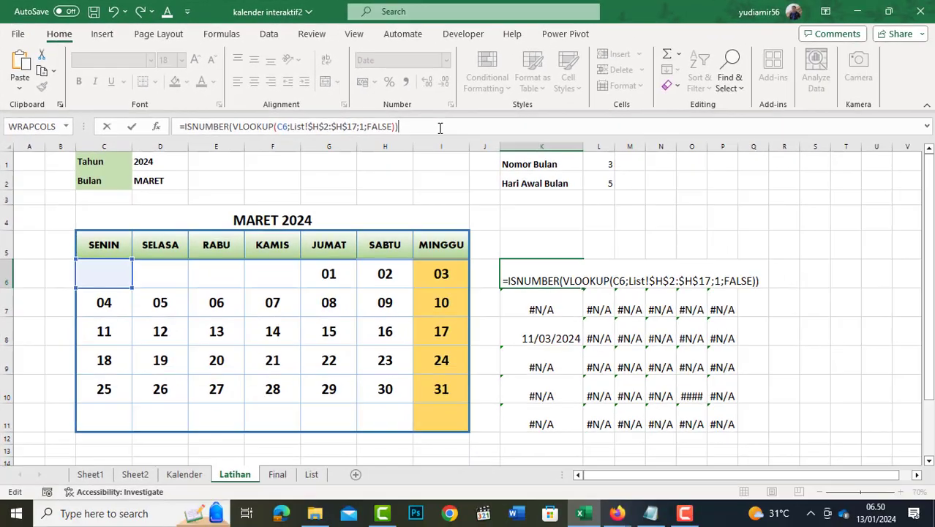
type(")")
key("Return")
key("Up")
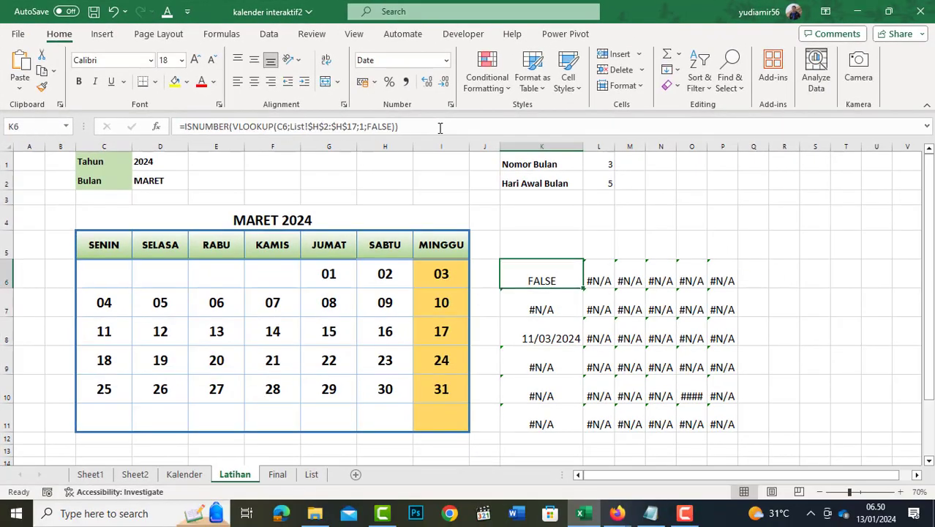
Fill the ISNUMBER formula across K6:P11 and check the TRUE result in K8
left_click_drag(591, 288, 743, 328)
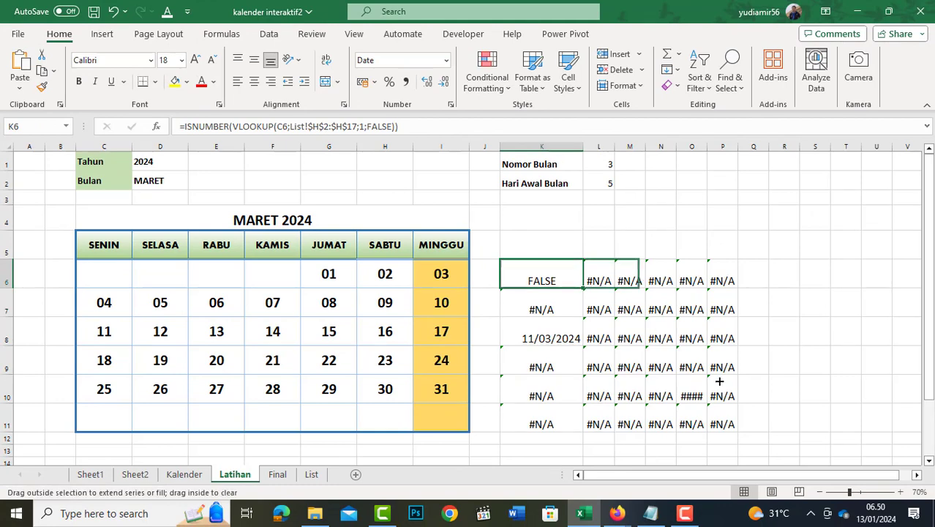
left_click_drag(739, 288, 754, 430)
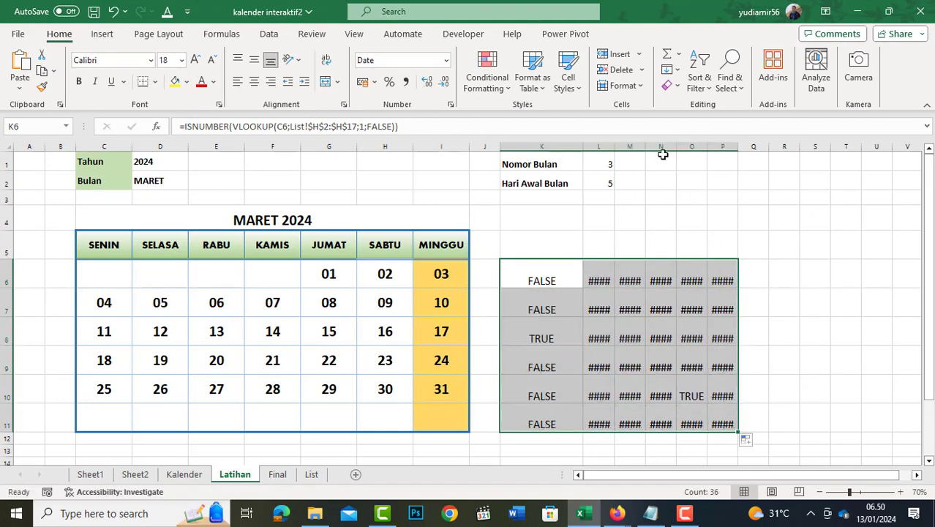
left_click(554, 325)
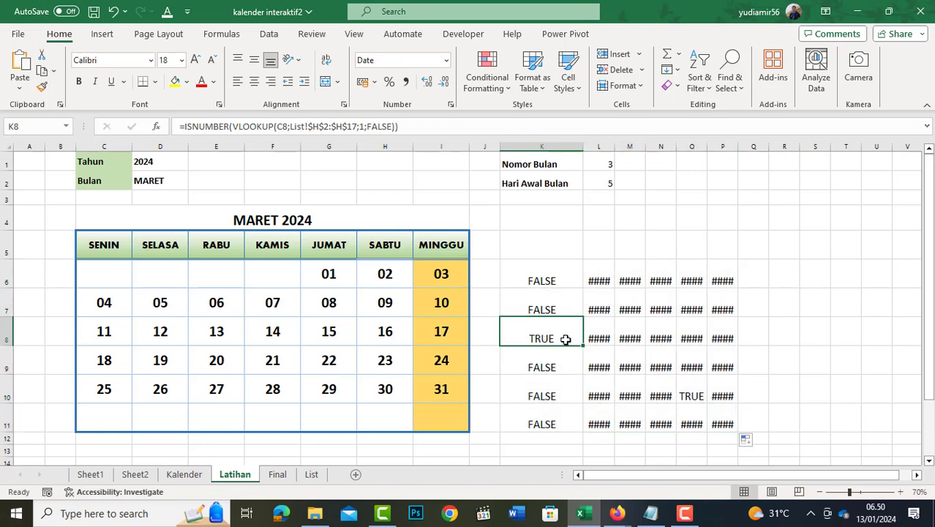
left_click(542, 283)
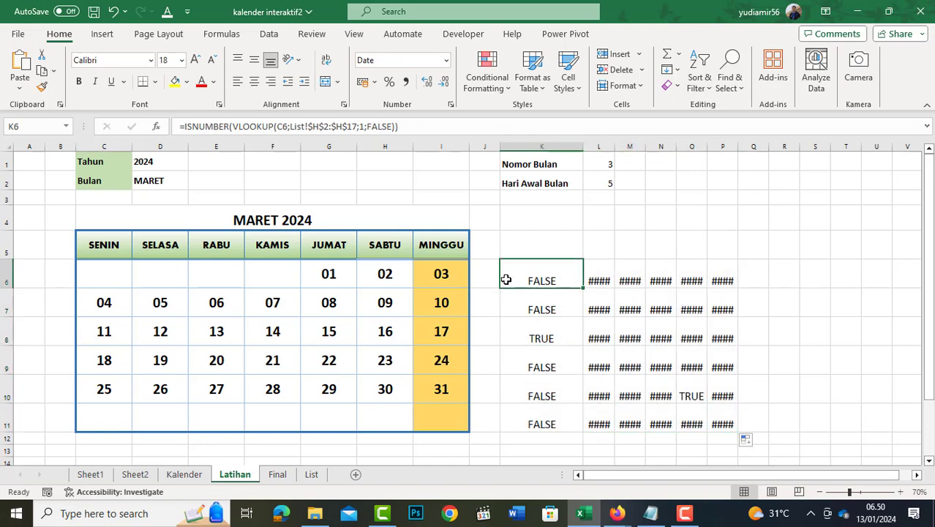
Copy K6's ISNUMBER formula text and select the calendar date cells C6:I11
left_click_drag(250, 127, 180, 127)
right_click(227, 130)
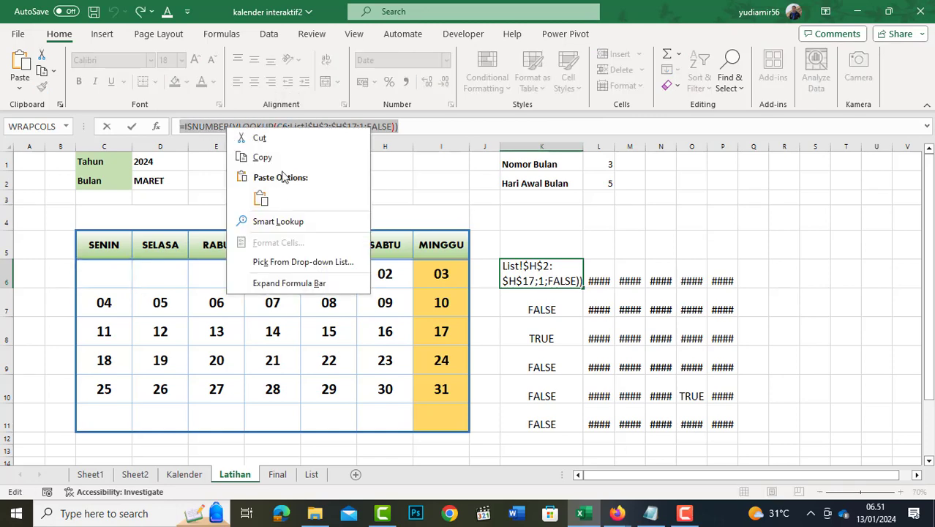
left_click(263, 158)
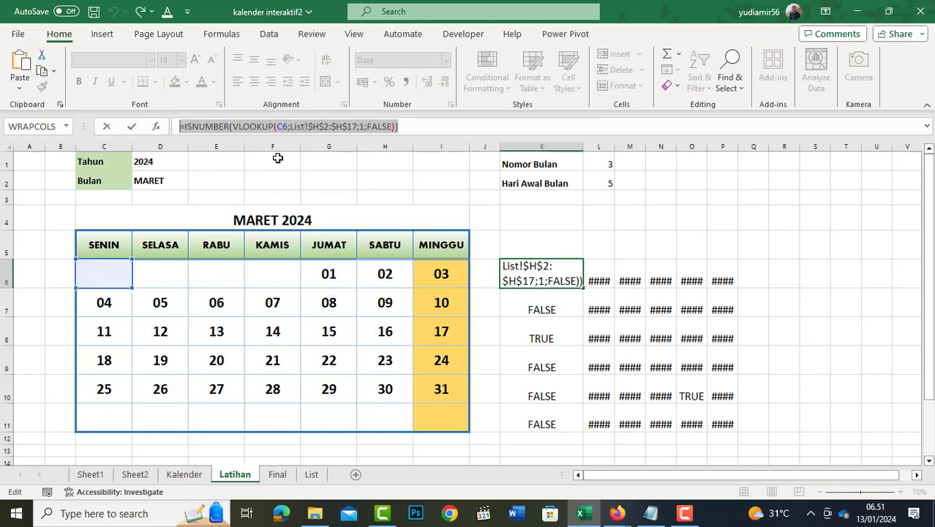
key("Escape")
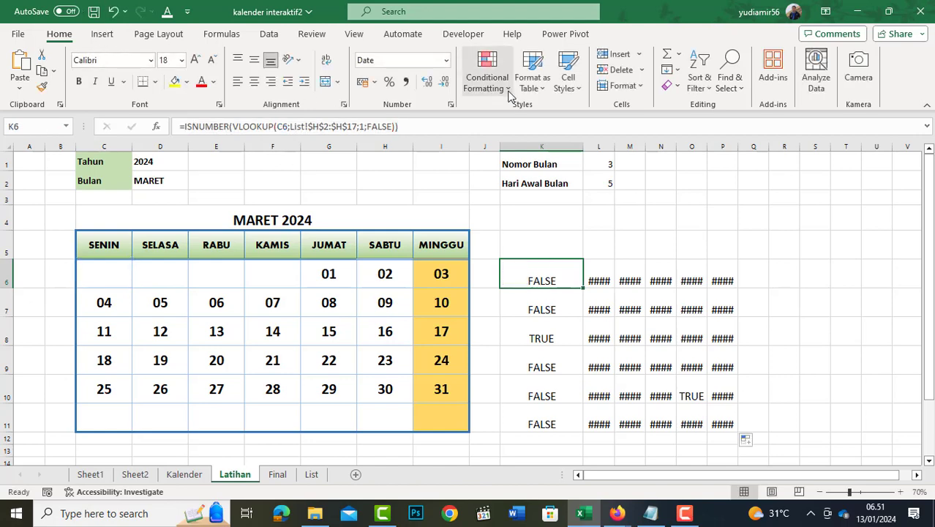
left_click_drag(98, 269, 429, 419)
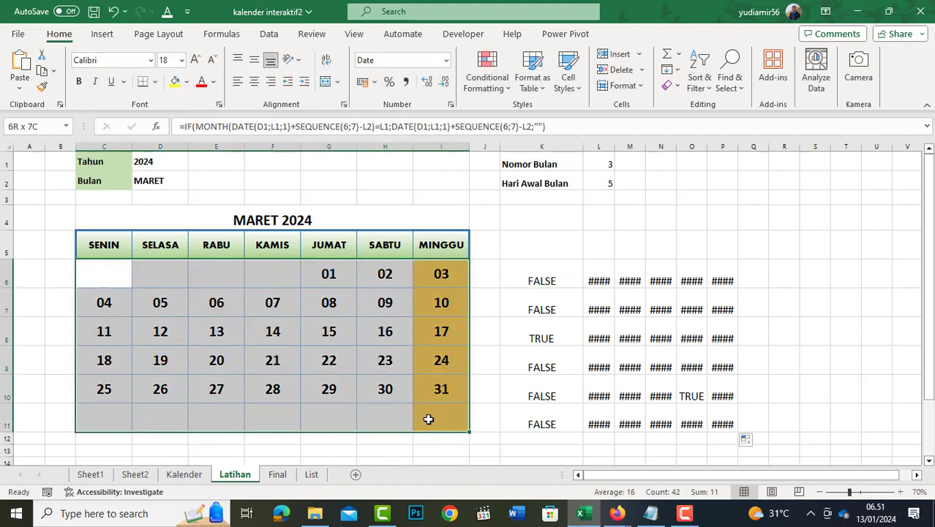
Create a formula-based conditional formatting rule using the pasted =ISNUMBER(VLOOKUP(C6;List!$H$2:$H$17;1;FALSE)) condition
left_click(487, 77)
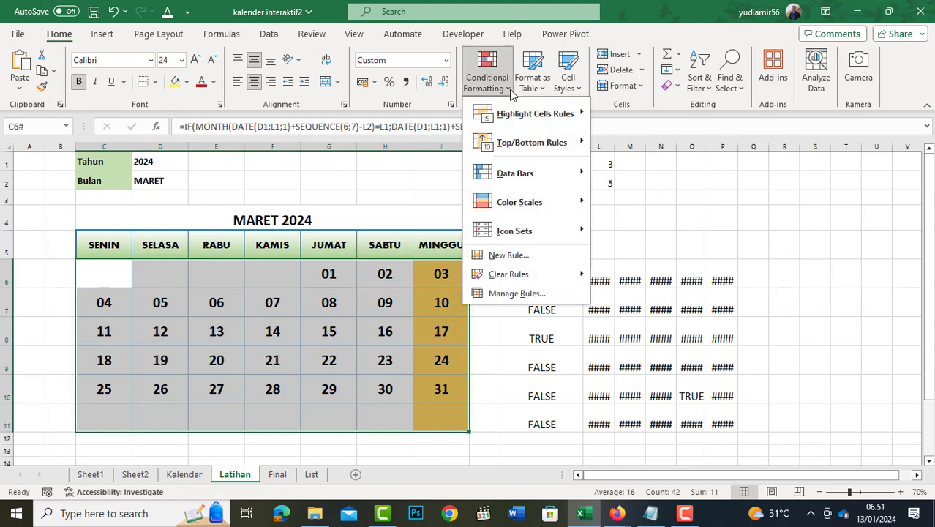
left_click(517, 256)
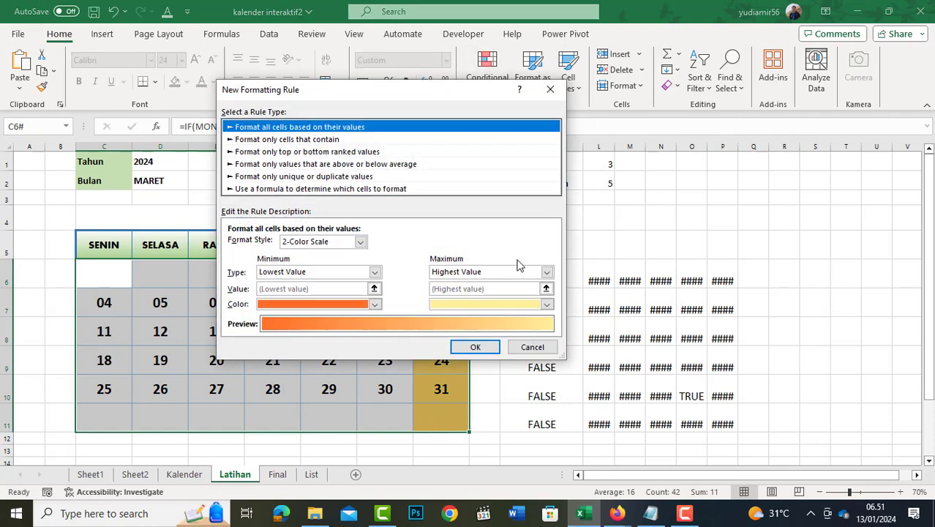
left_click(278, 190)
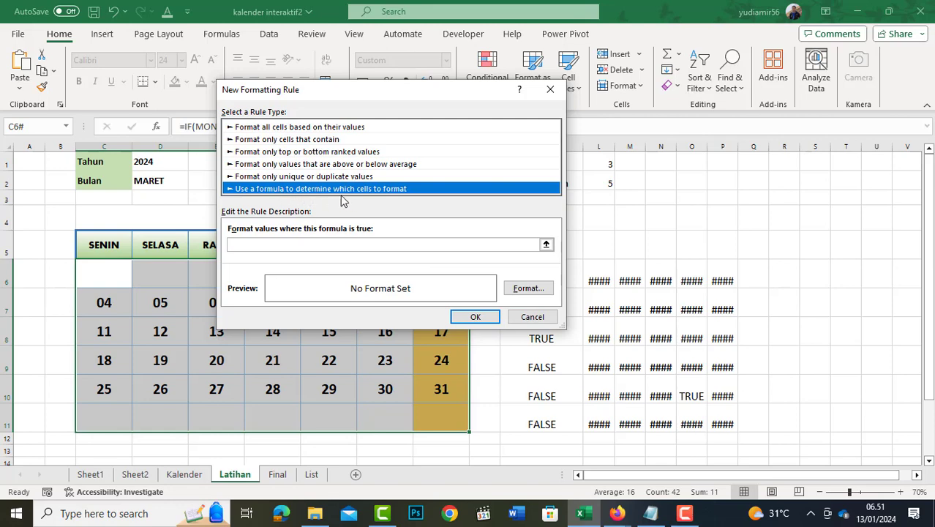
left_click(292, 245)
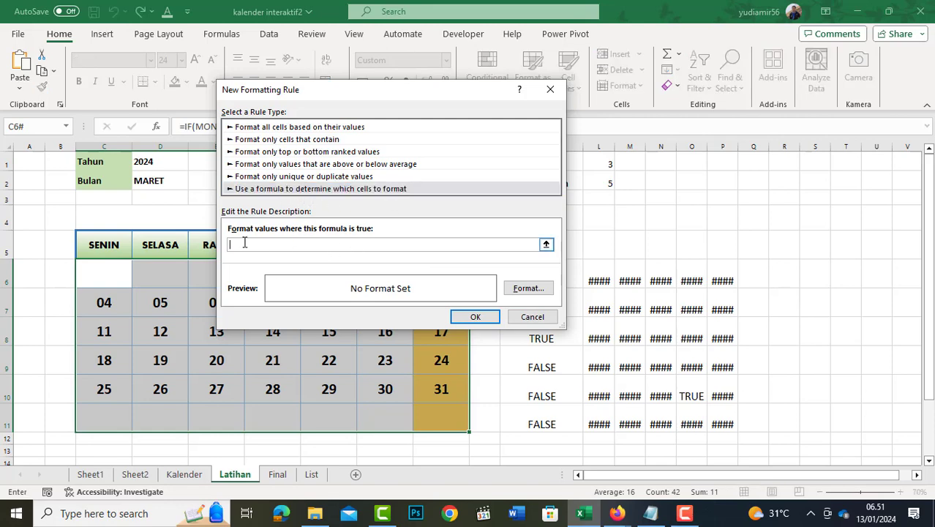
right_click(279, 244)
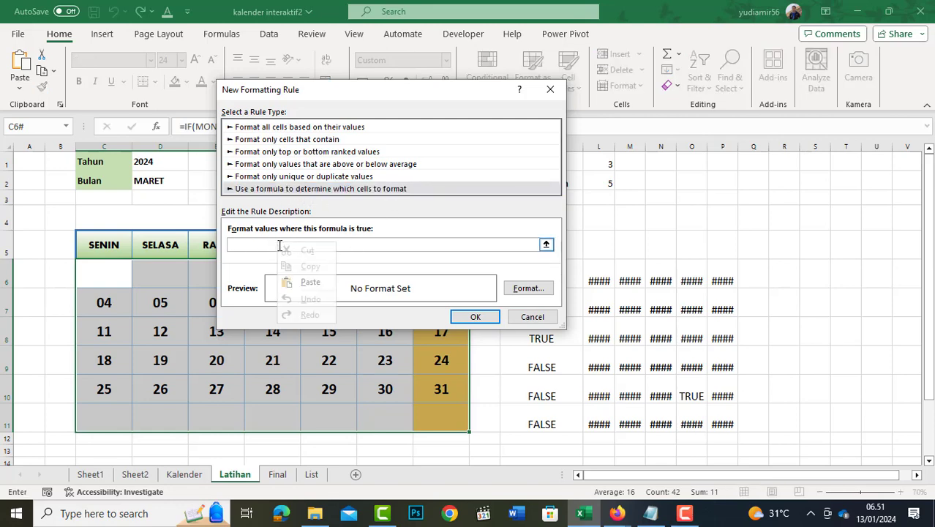
left_click(311, 281)
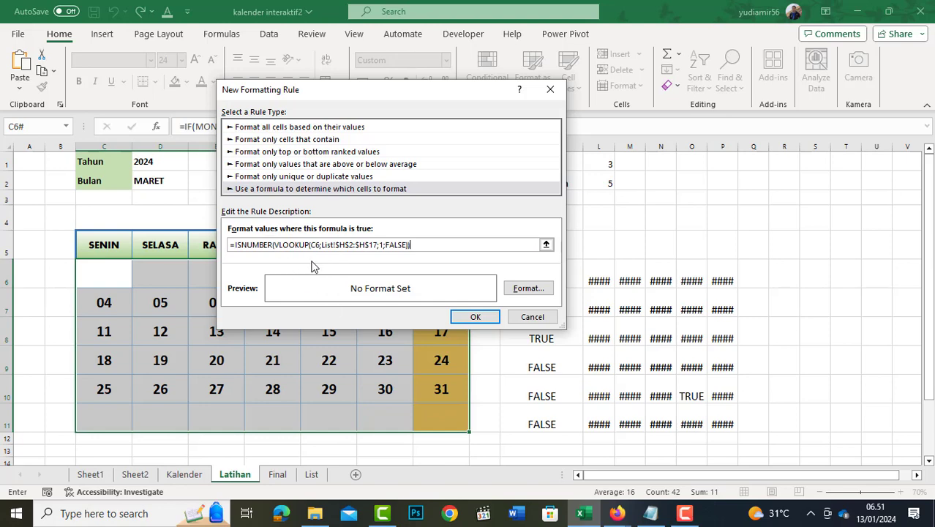
left_click(531, 291)
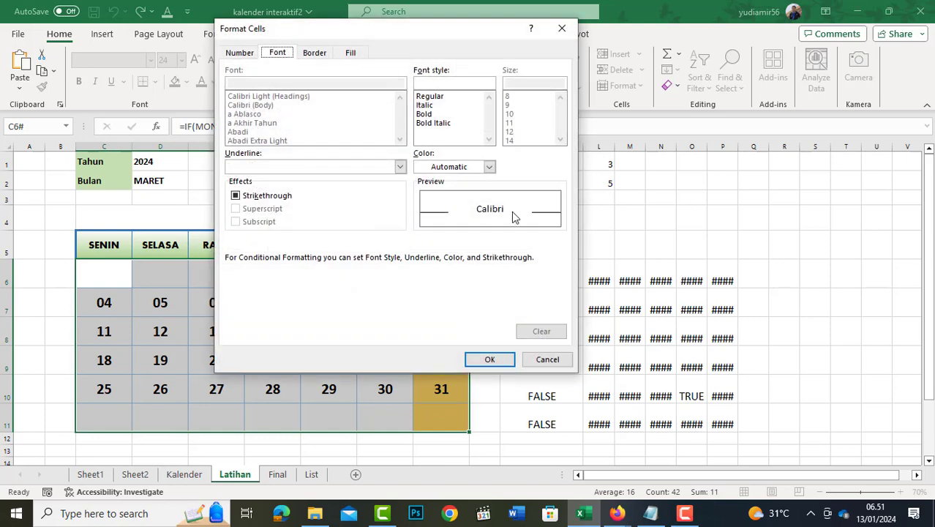
Give the holiday rule bold white text on a red fill, highlighting 11, 29 and 31 March
left_click(424, 114)
left_click(489, 167)
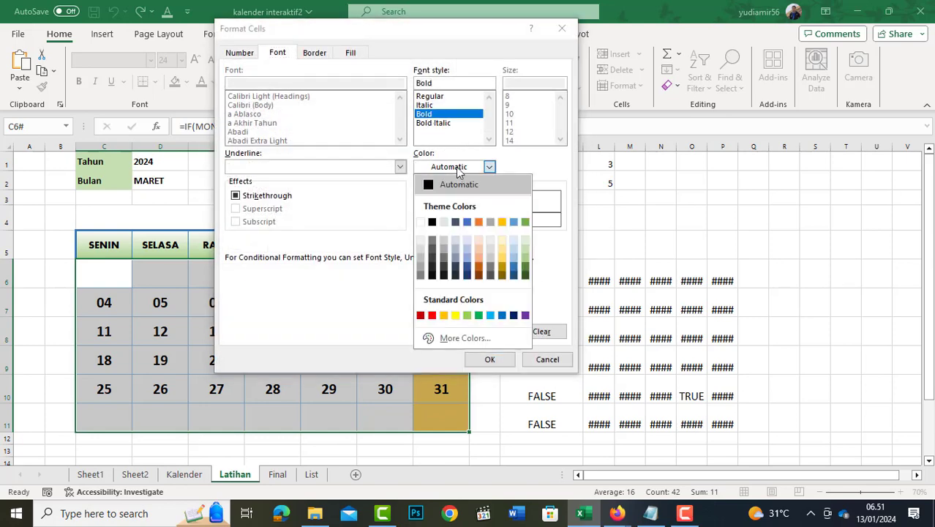
left_click(421, 223)
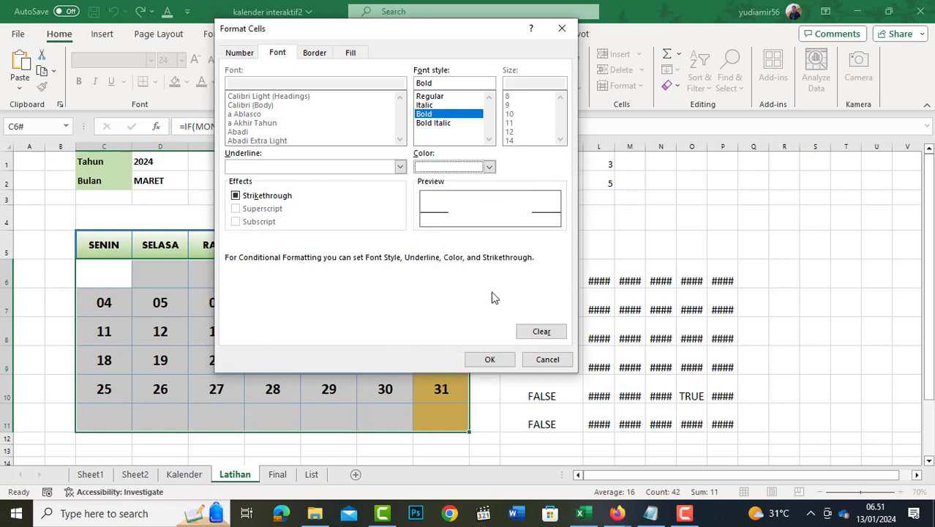
left_click(349, 54)
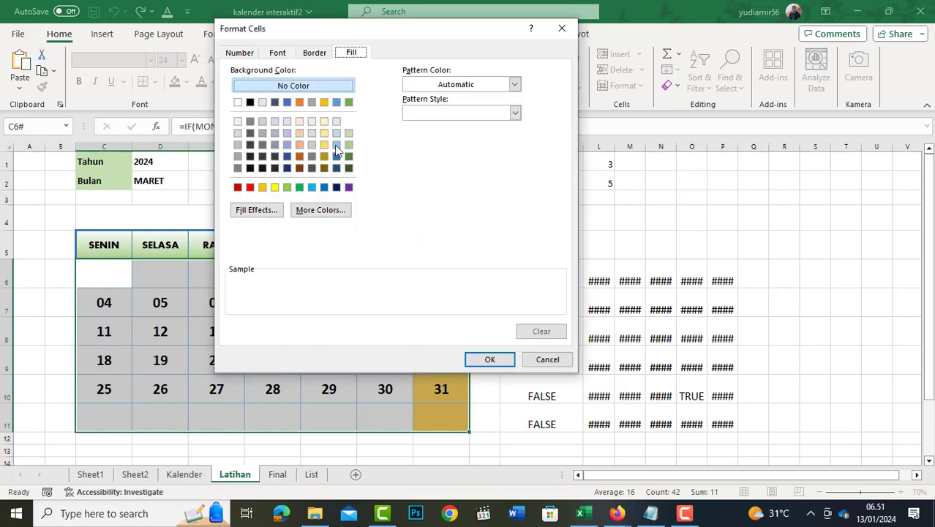
left_click(249, 187)
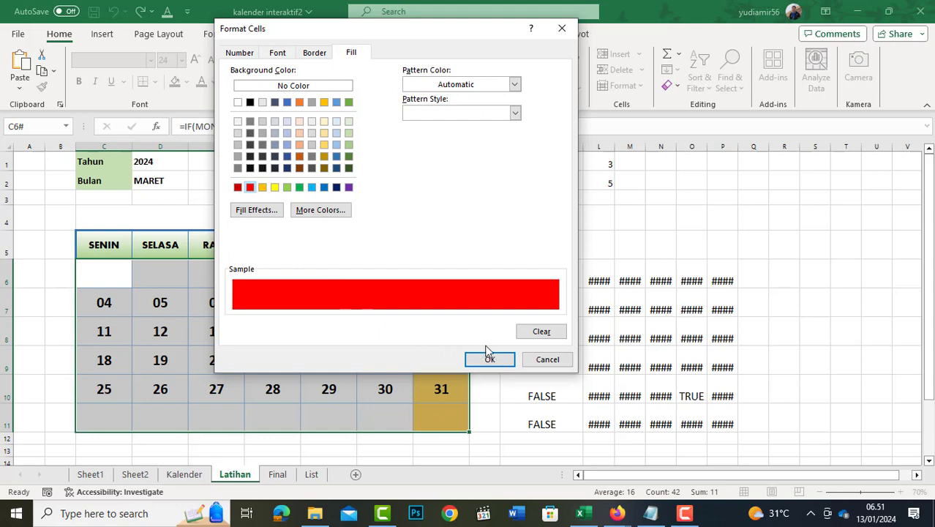
left_click(281, 54)
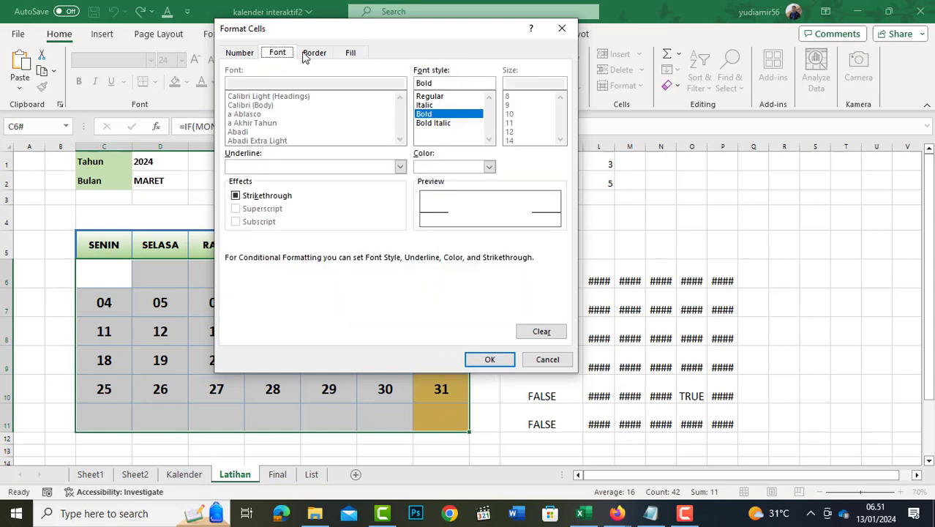
left_click(316, 54)
left_click(484, 360)
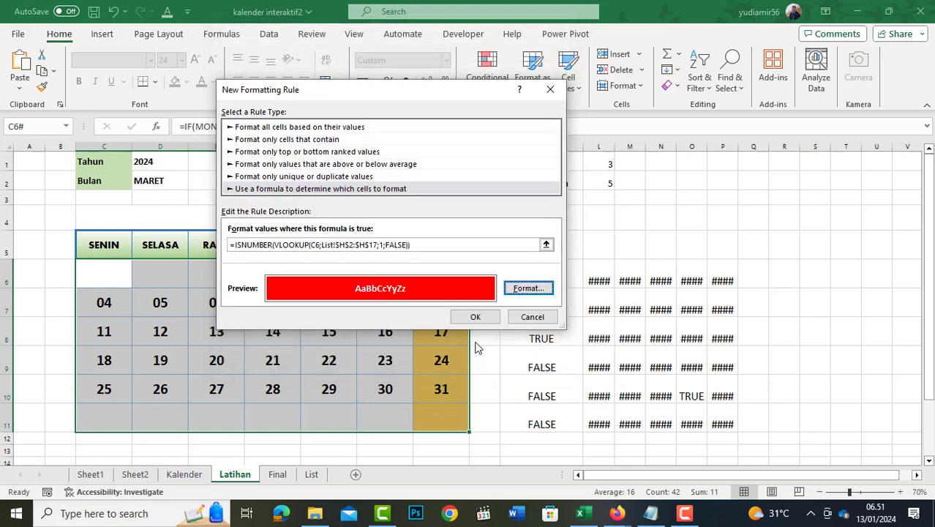
left_click(475, 316)
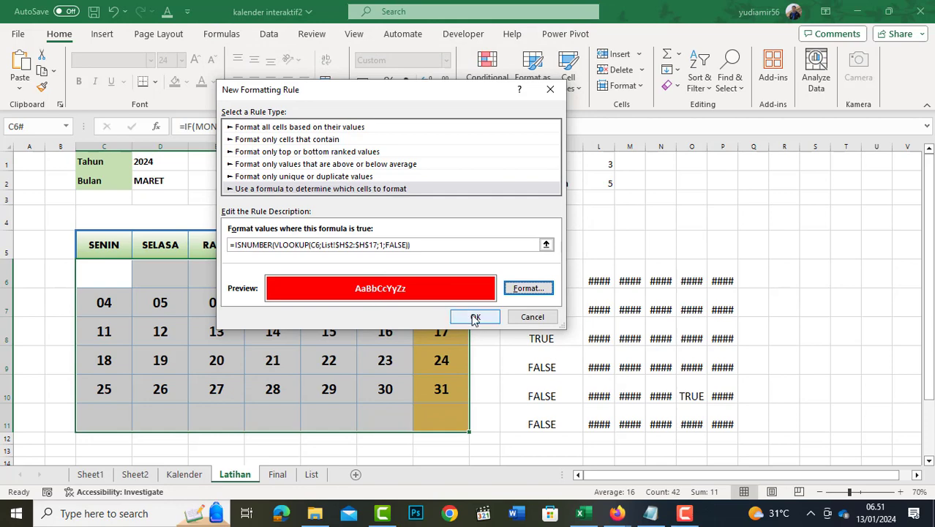
left_click(388, 380)
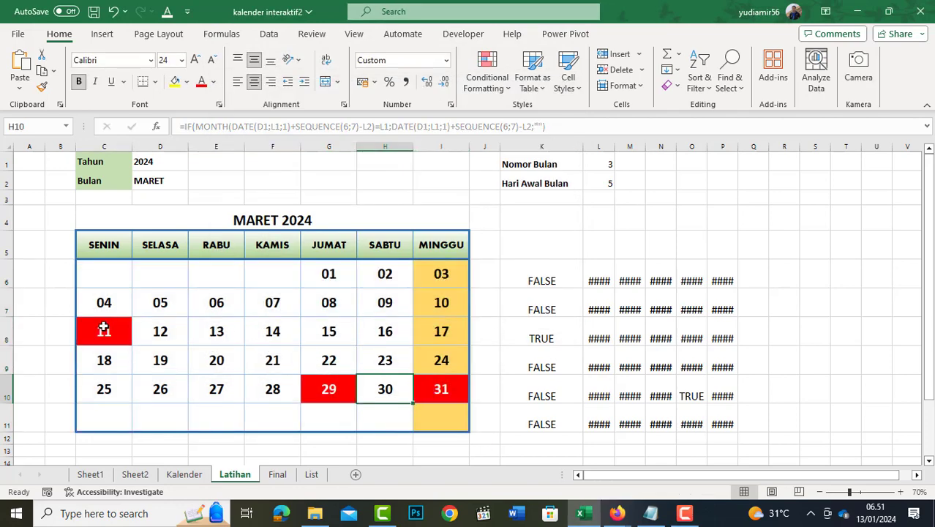
left_click(104, 330)
left_click(320, 385)
left_click(441, 392)
left_click(178, 324)
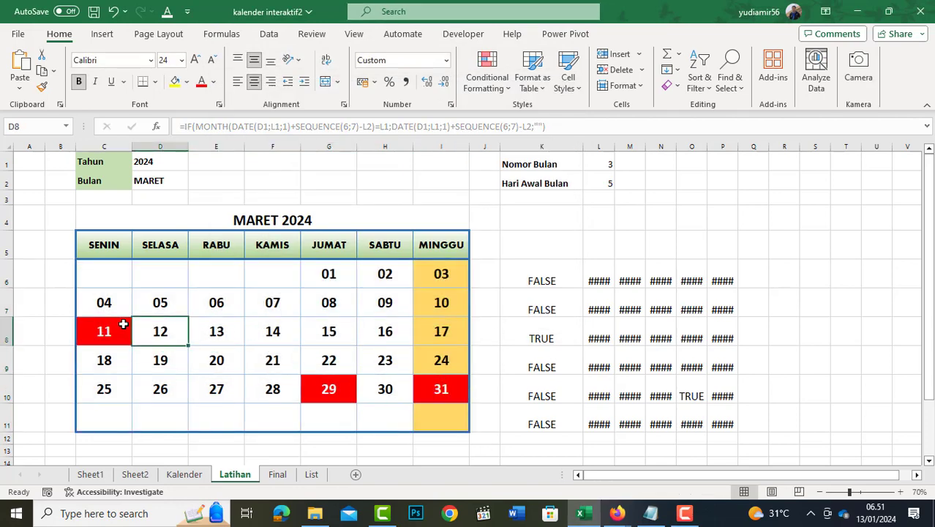
left_click(122, 334)
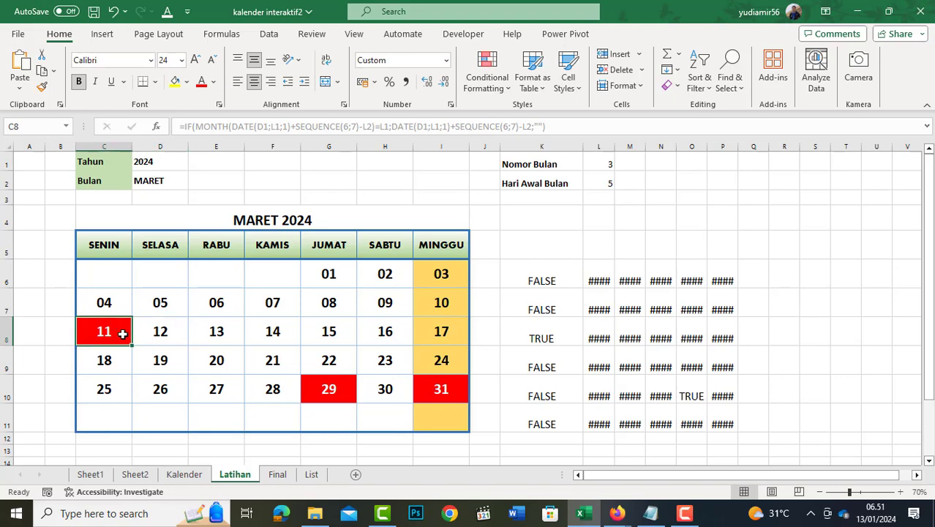
left_click(322, 399)
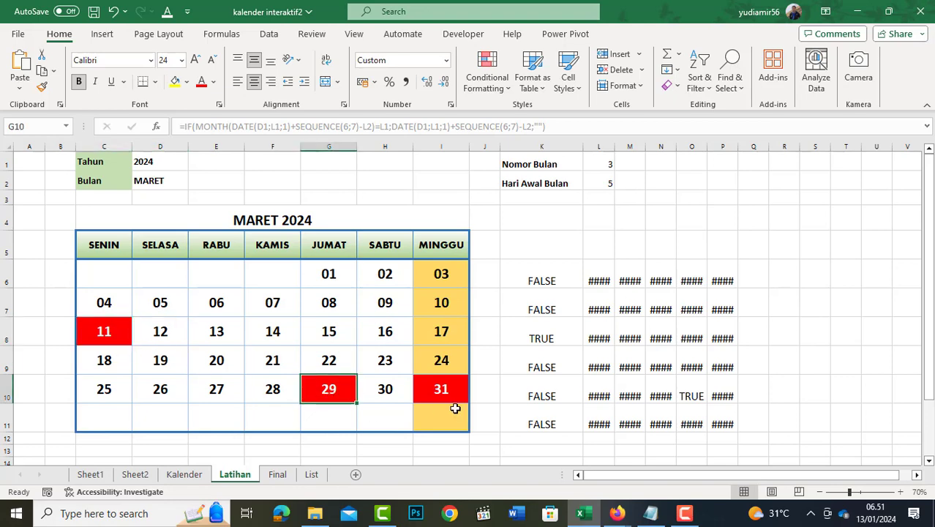
left_click(439, 392)
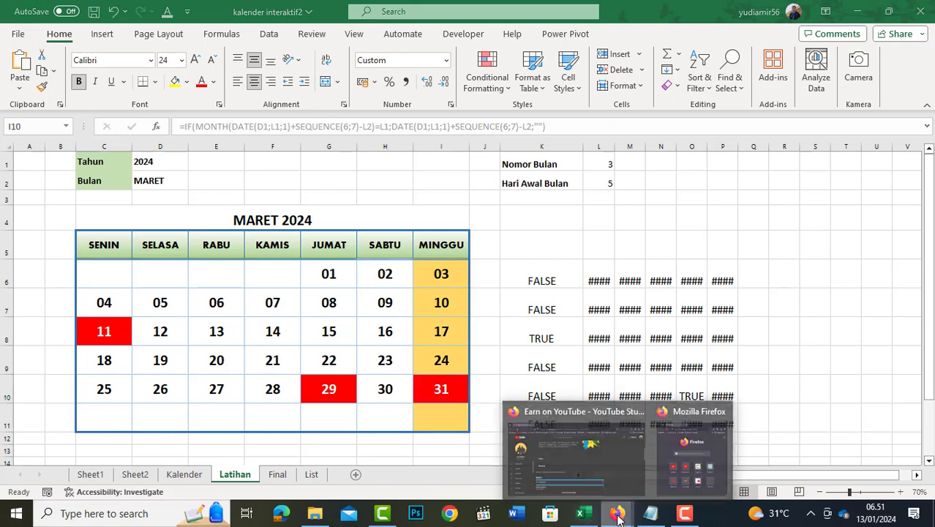
left_click(312, 475)
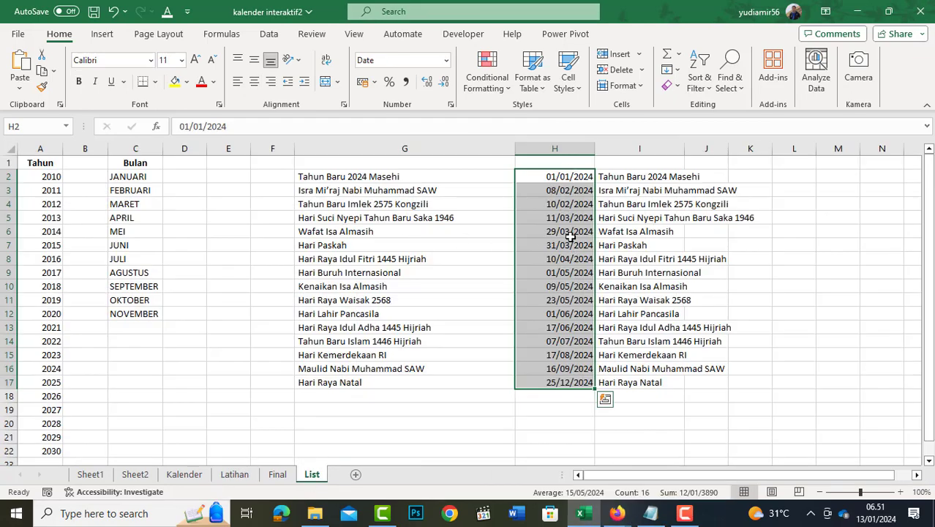
left_click(567, 222)
left_click(562, 232)
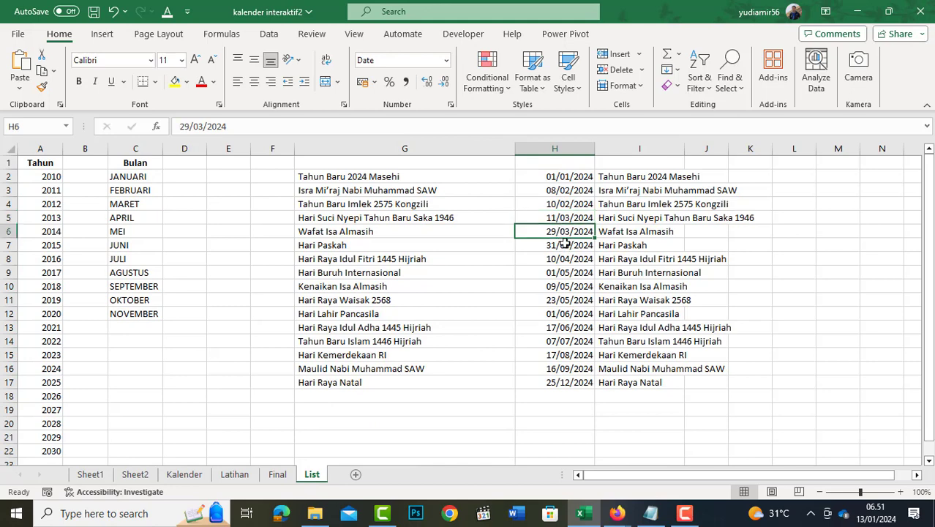
left_click(563, 246)
left_click(571, 218)
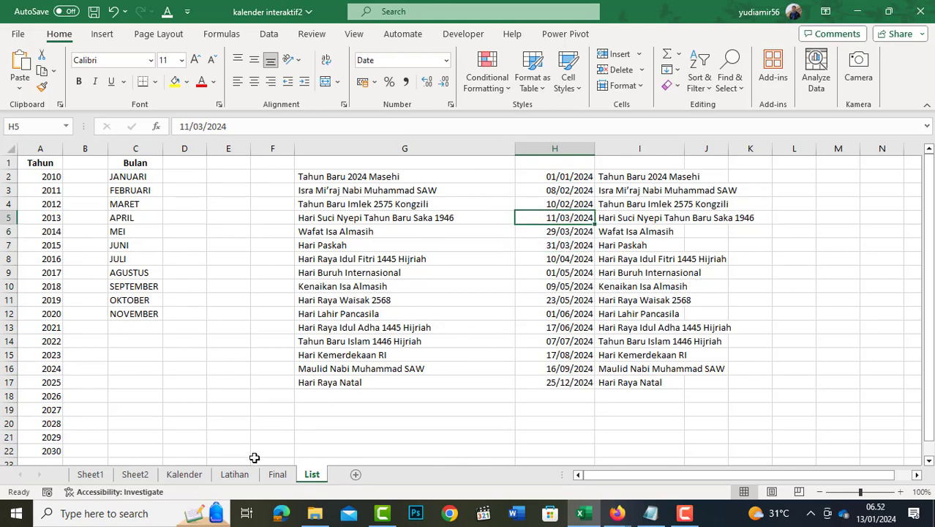
left_click(234, 475)
Clear the TRUE/FALSE helper grid in K6:P11
left_click(541, 301)
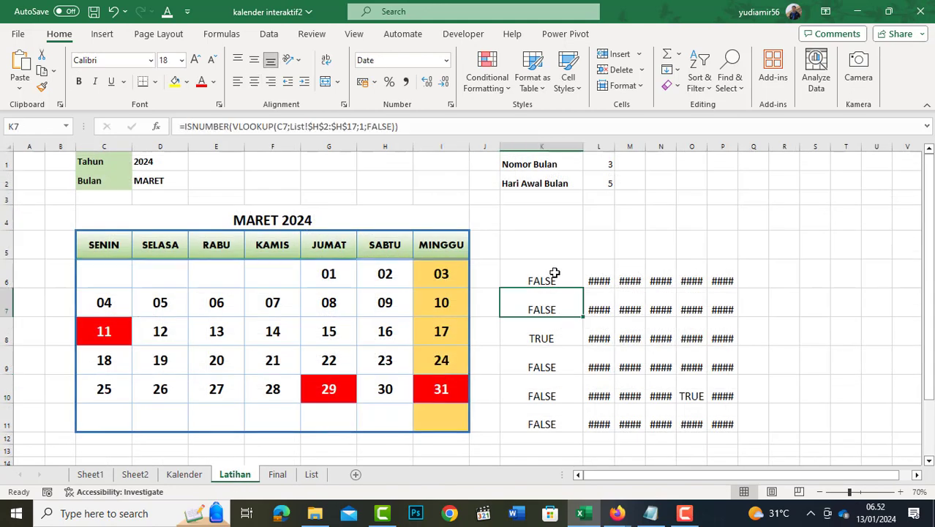
left_click(547, 273)
left_click_drag(540, 278, 730, 418)
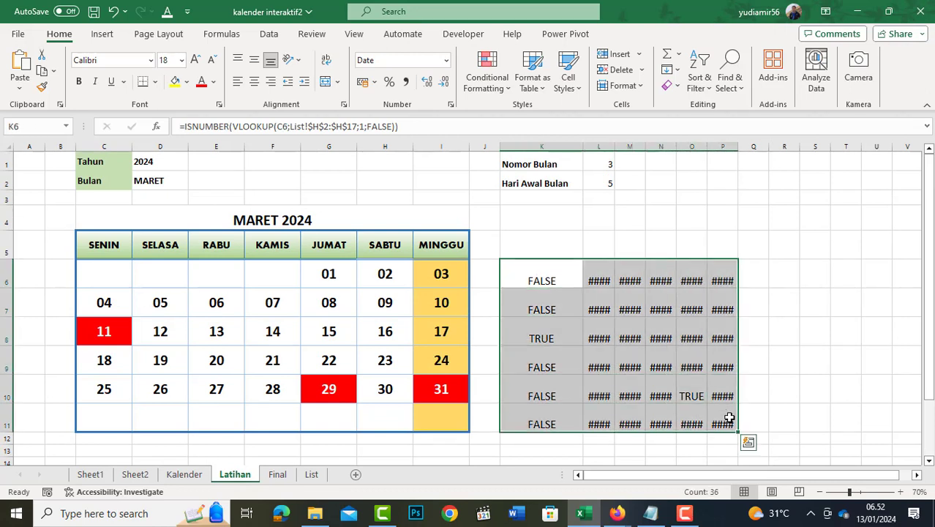
key("Delete")
left_click(663, 327)
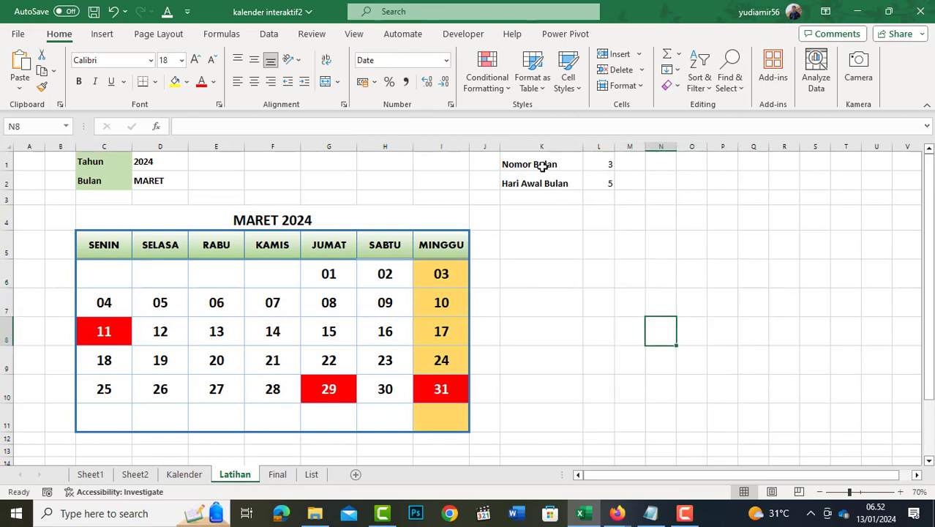
Review the Nomor Bulan and Hari Awal Bulan formulas in L1:L2 and the C6 date formula
left_click_drag(538, 165, 605, 180)
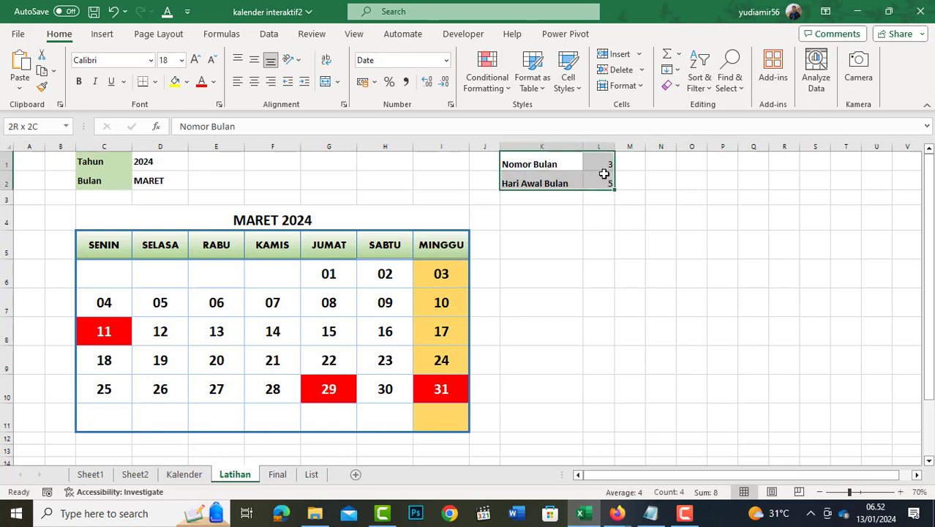
left_click(608, 168)
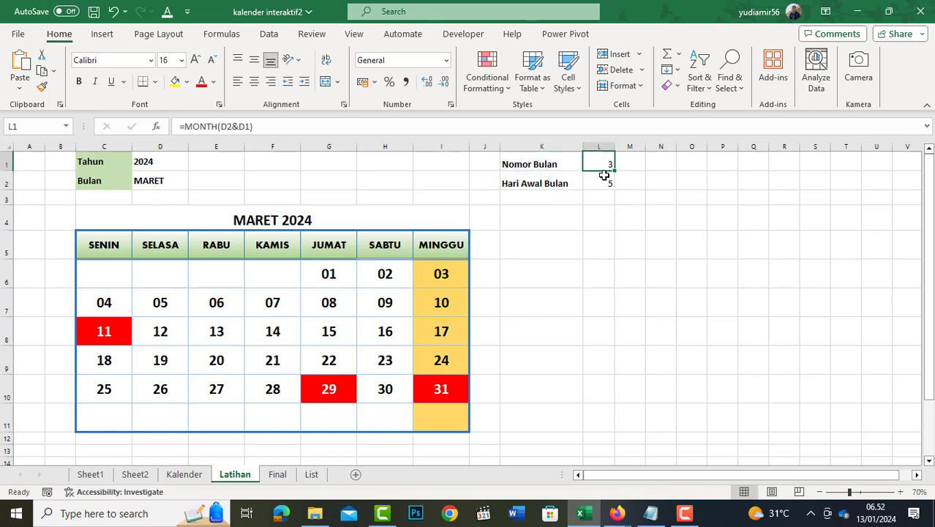
left_click(606, 182)
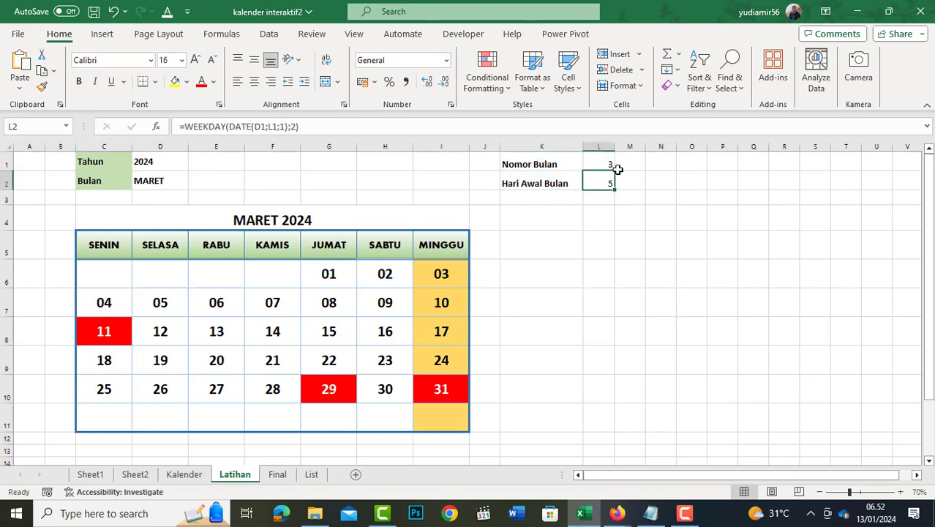
left_click(111, 275)
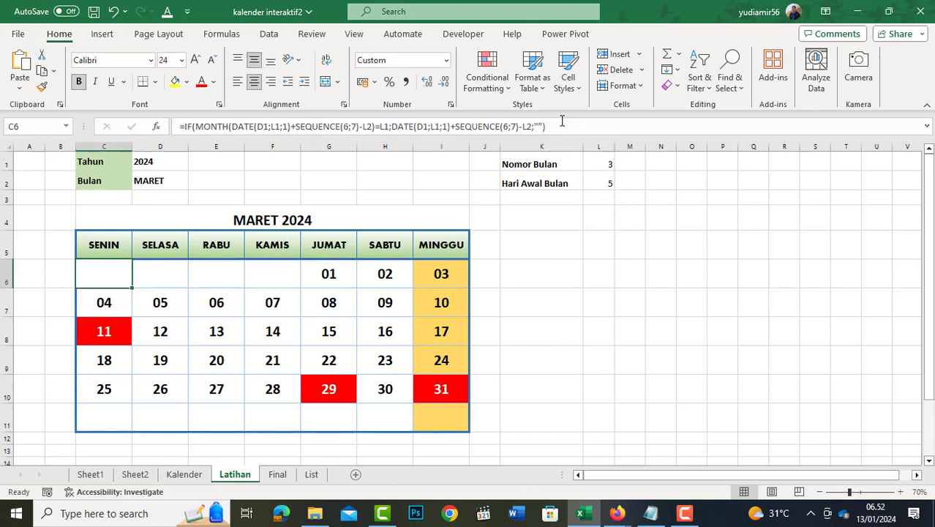
left_click(599, 163)
left_click(546, 163)
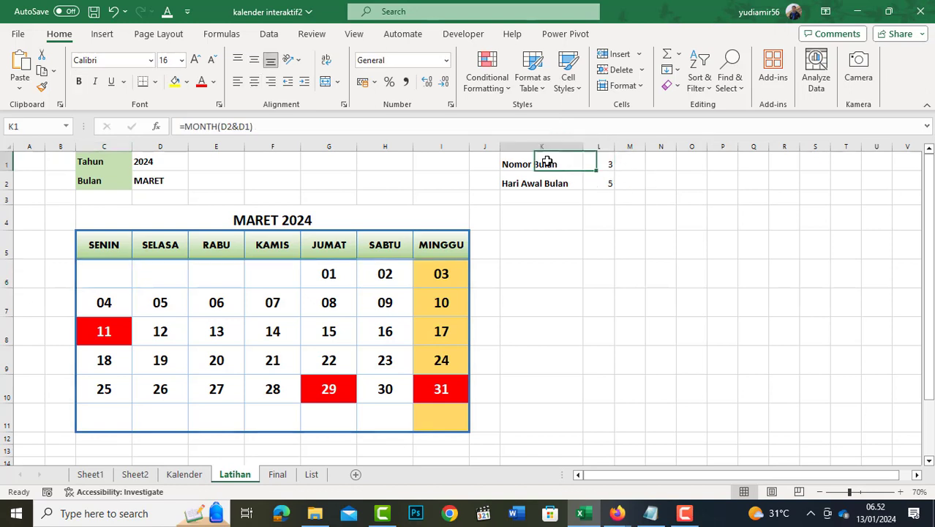
left_click(605, 167)
left_click_drag(605, 176, 604, 183)
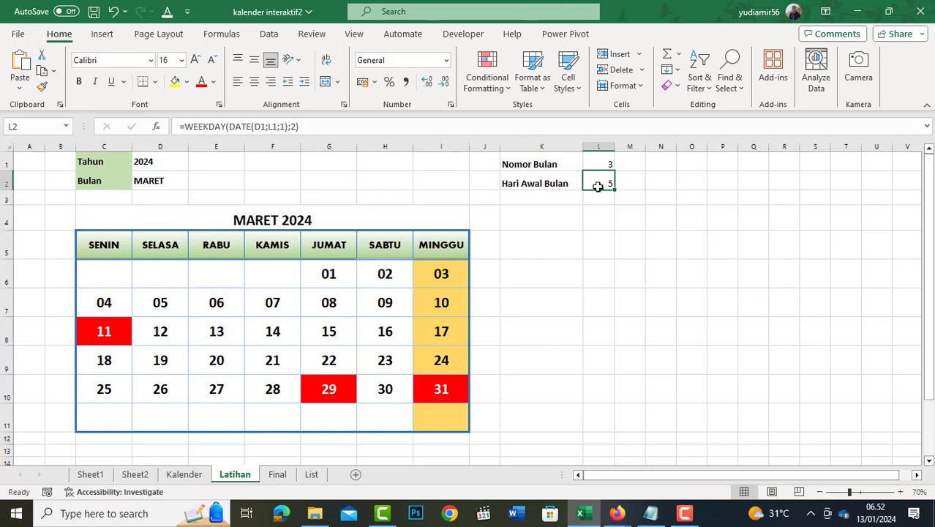
left_click(585, 225)
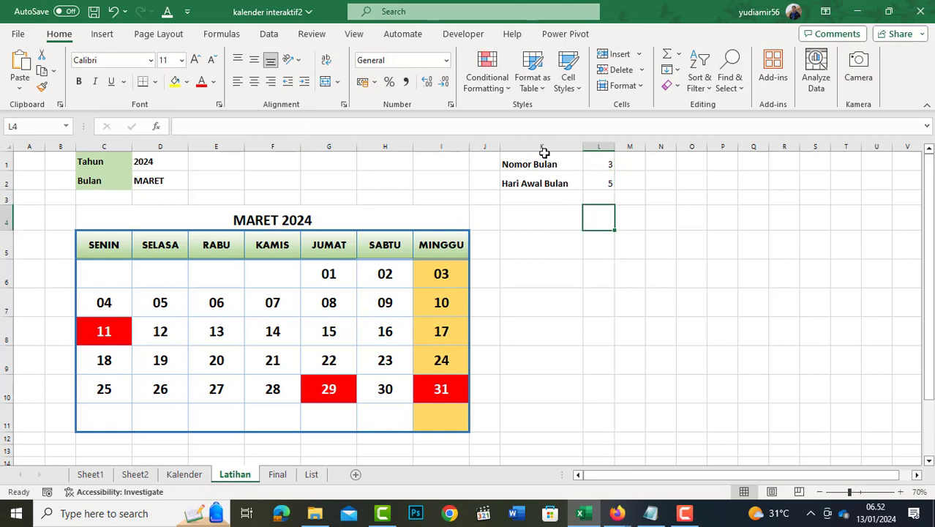
Hide helper columns K and L
left_click_drag(544, 152, 583, 149)
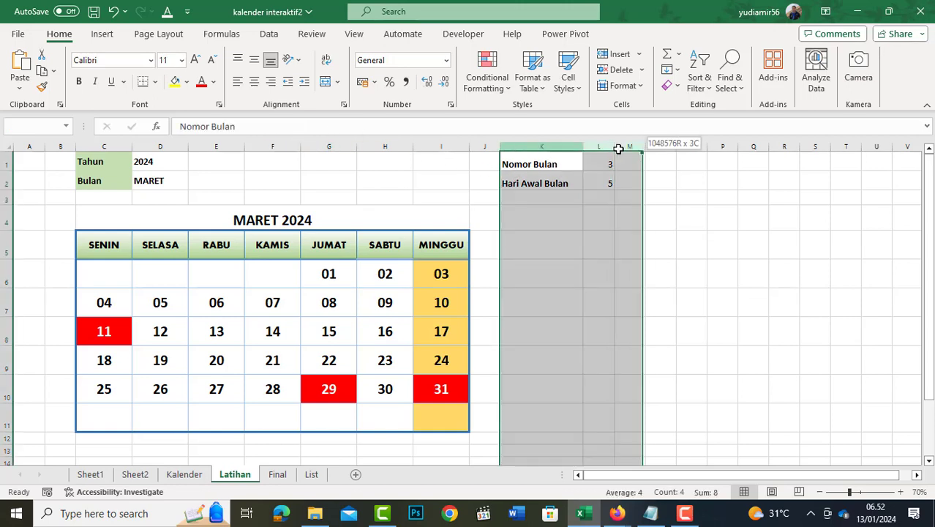
right_click(572, 149)
left_click(633, 392)
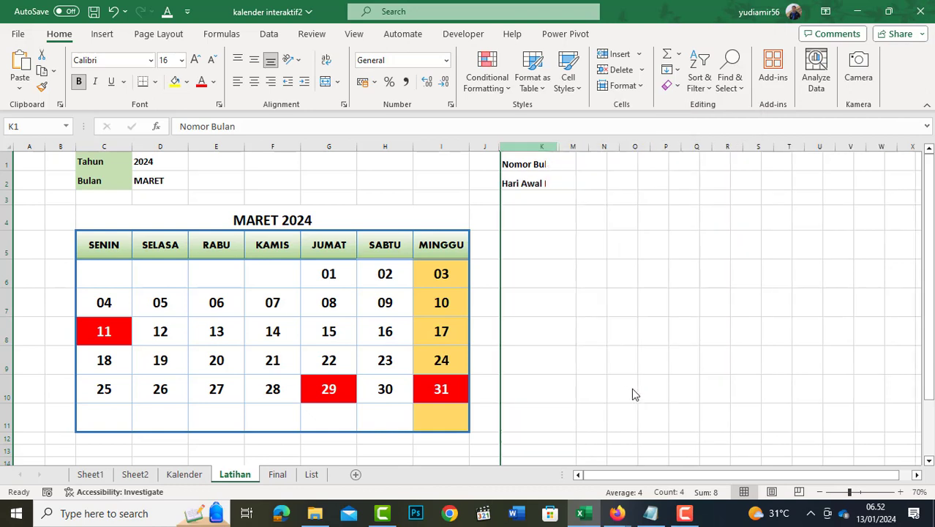
left_click(630, 313)
Change the Bulan cell from JANUARI to APRIL, showing April 2024 with 10 April in red
left_click(161, 292)
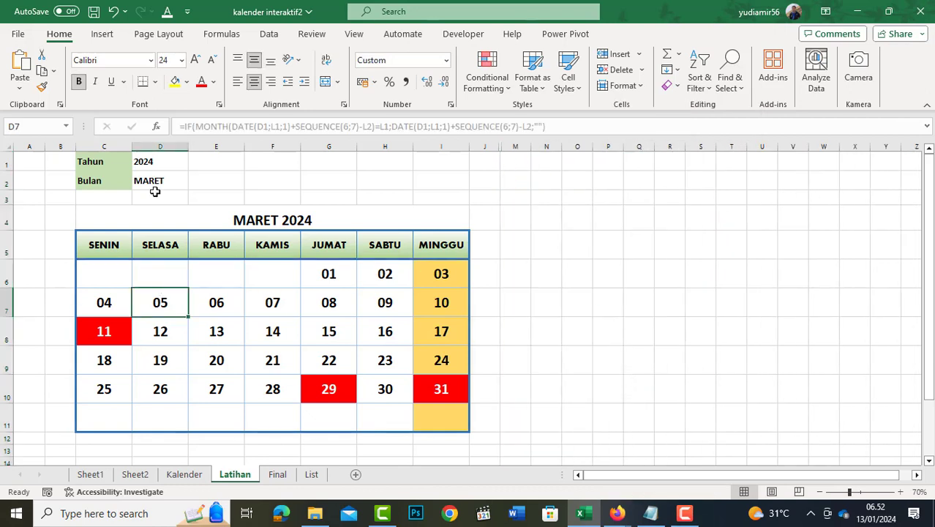
left_click(156, 182)
left_click(194, 183)
left_click(153, 197)
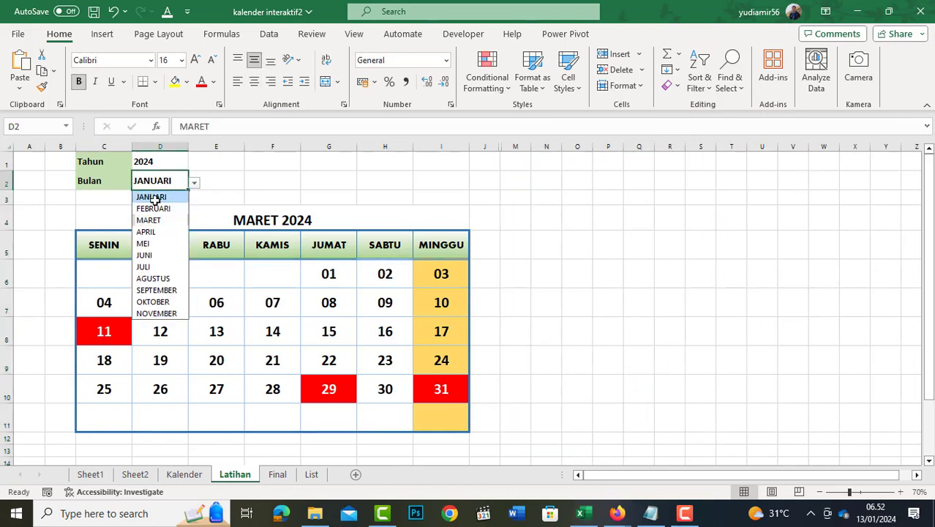
left_click(194, 182)
left_click(154, 232)
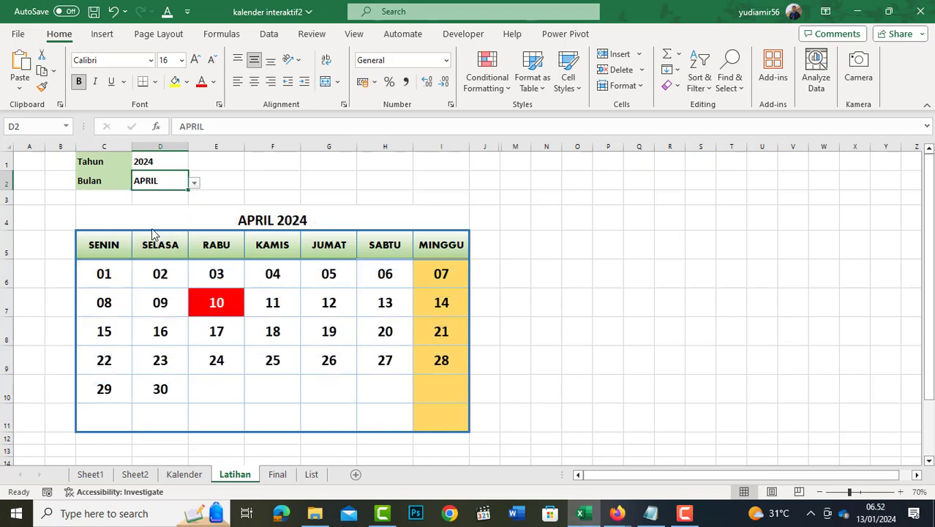
scroll(497, 299, "right", 1)
left_click(549, 311)
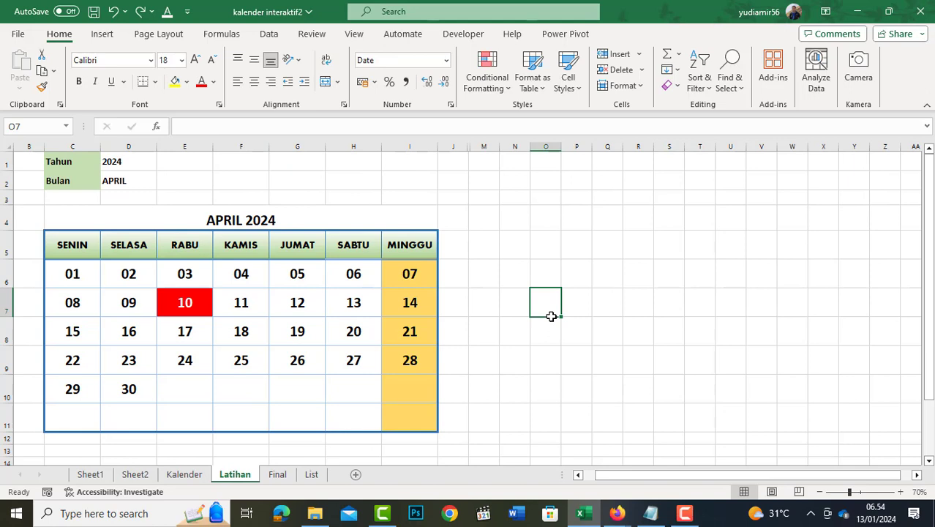
Insert blank columns B:F to shift the calendar right
left_click_drag(31, 147, 235, 171)
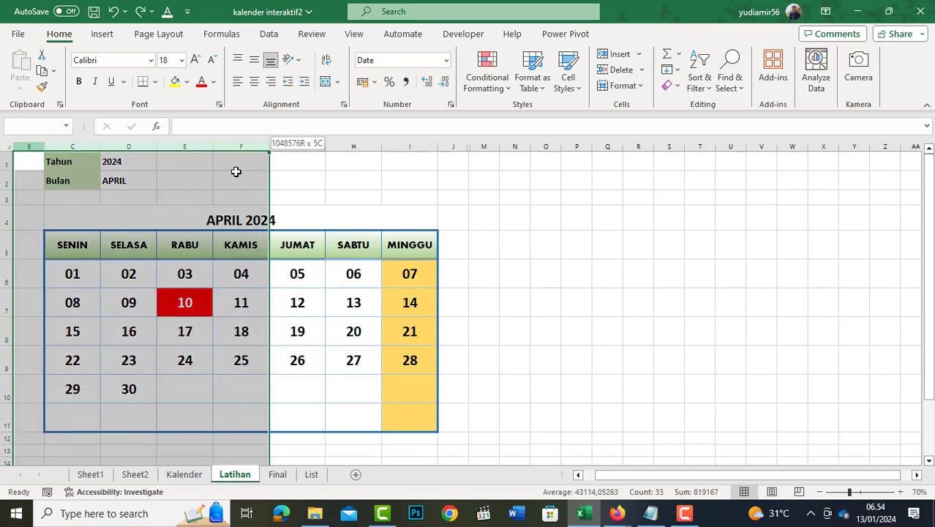
right_click(64, 147)
left_click(121, 301)
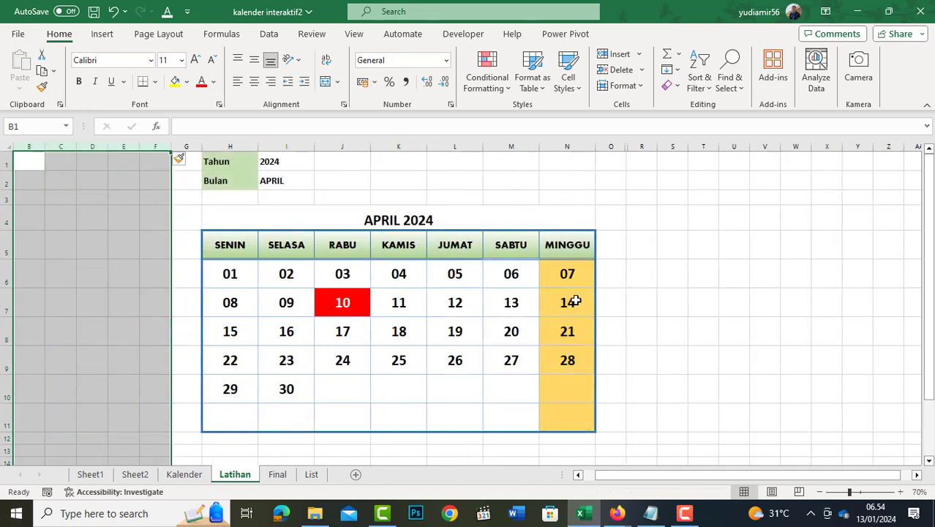
left_click(688, 323)
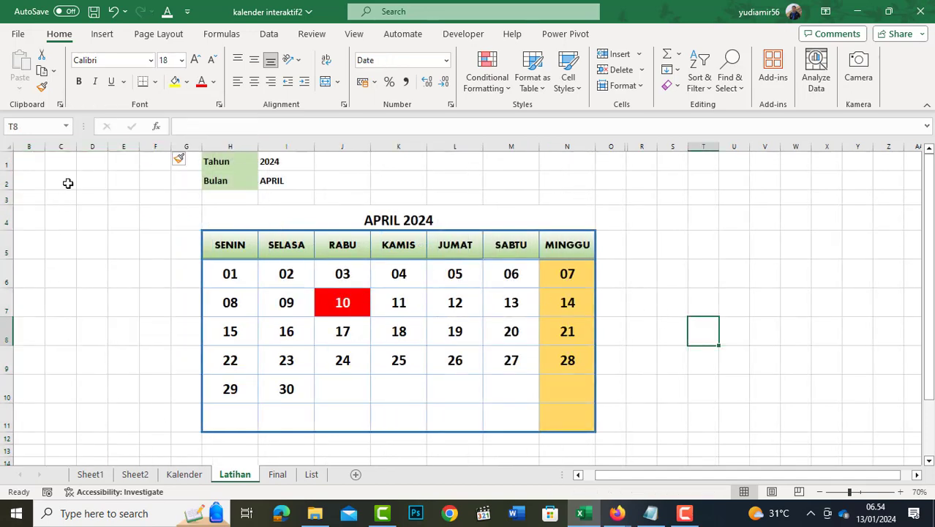
Turn off gridlines on the Latihan sheet
left_click(354, 35)
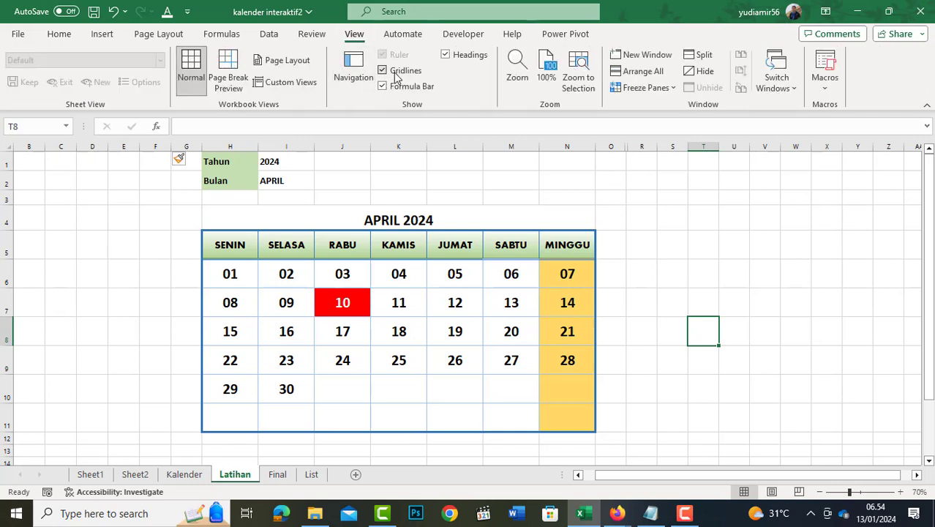
left_click(382, 71)
left_click(697, 275)
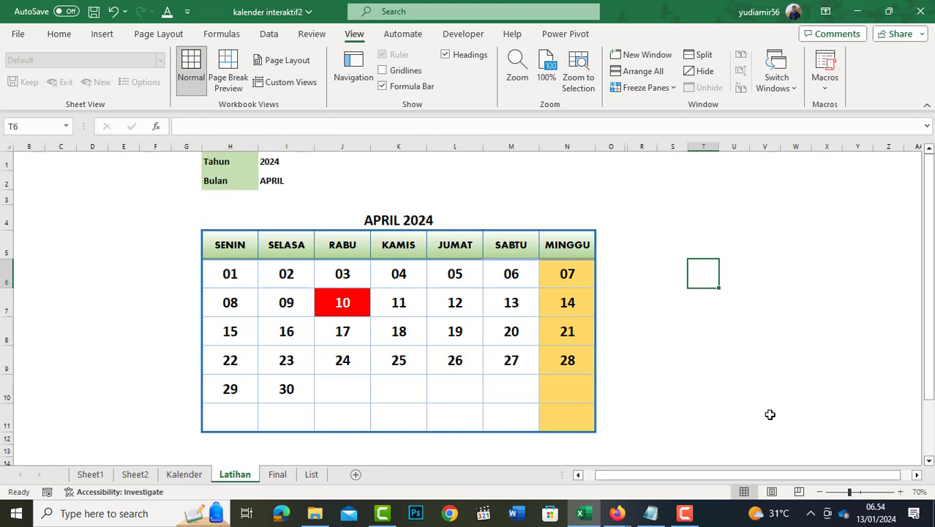
left_click(728, 412)
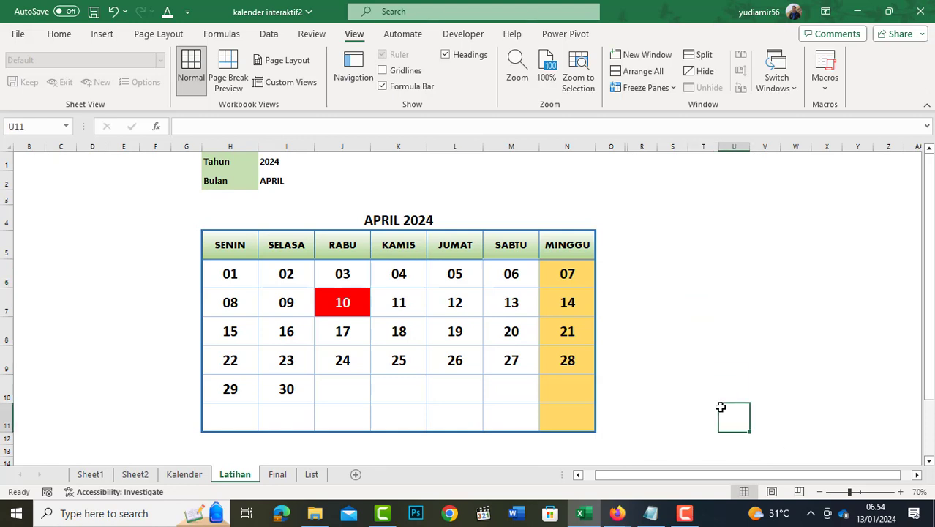
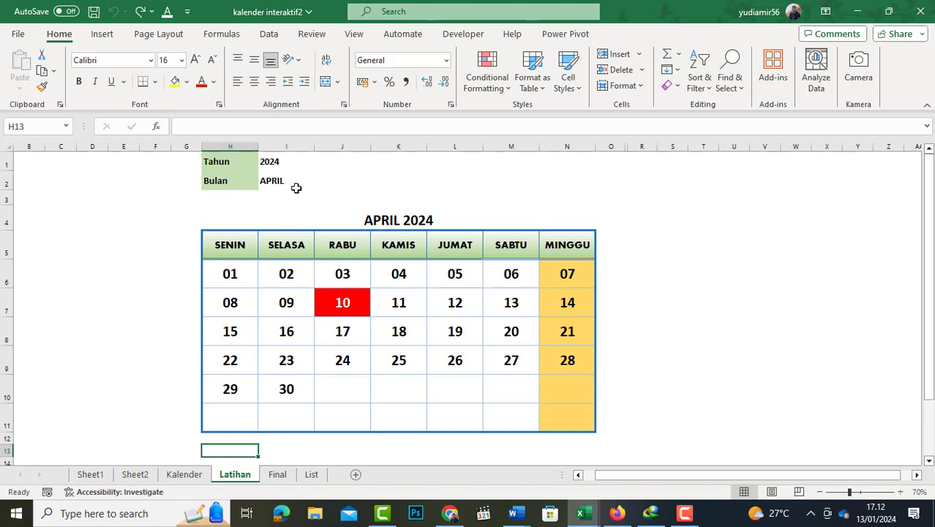
Unhide helper columns Q and P to reveal Nomor Bulan 4 and Hari Awal Bulan 1
right_click(628, 149)
left_click(701, 406)
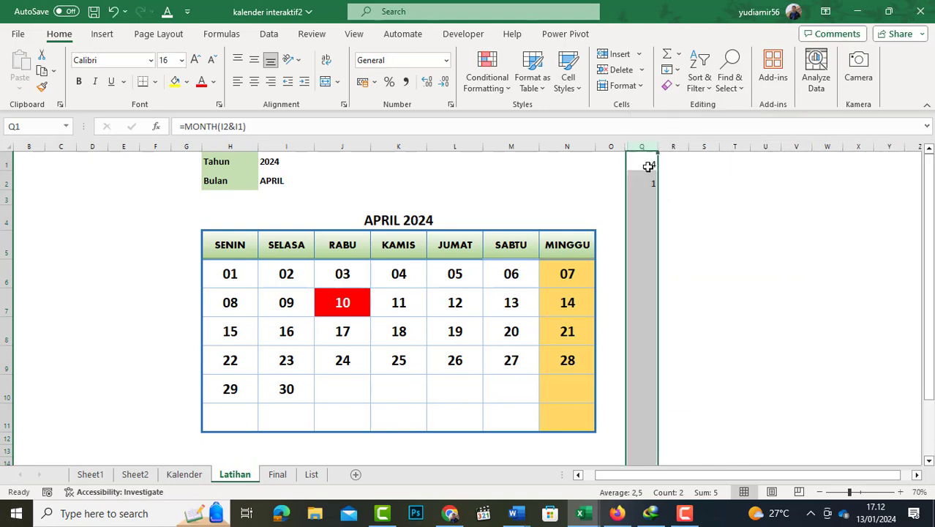
right_click(627, 147)
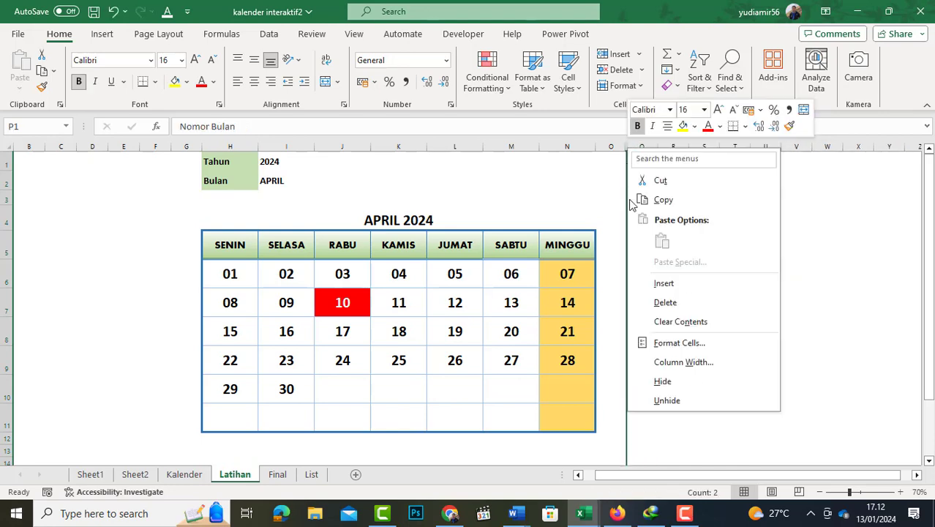
left_click(680, 401)
left_click(804, 262)
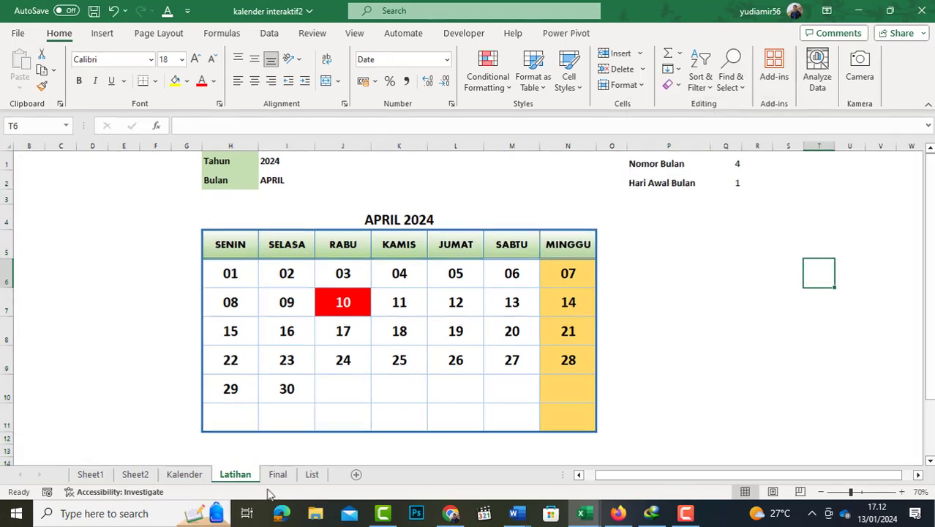
left_click(232, 451)
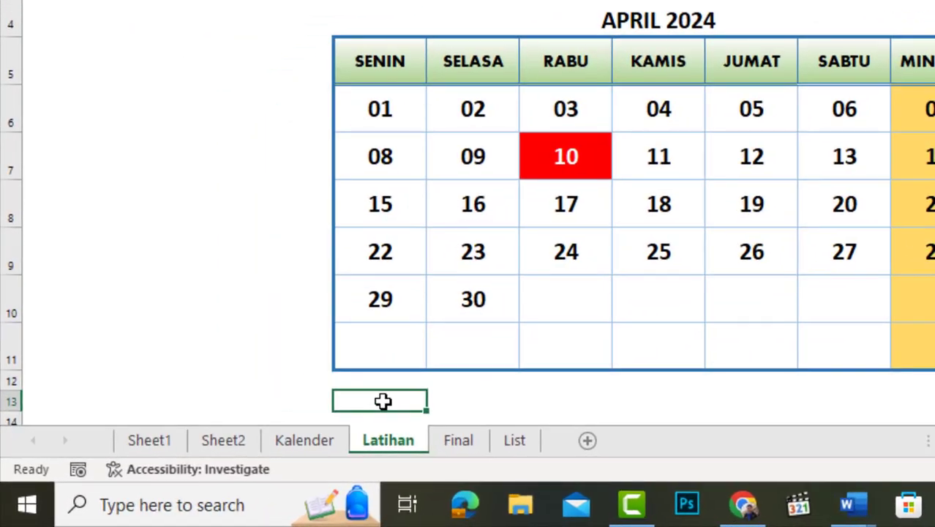
Start a FILTER formula in H13 with the List sheet range $H$2:$I$17 as the array
type("=")
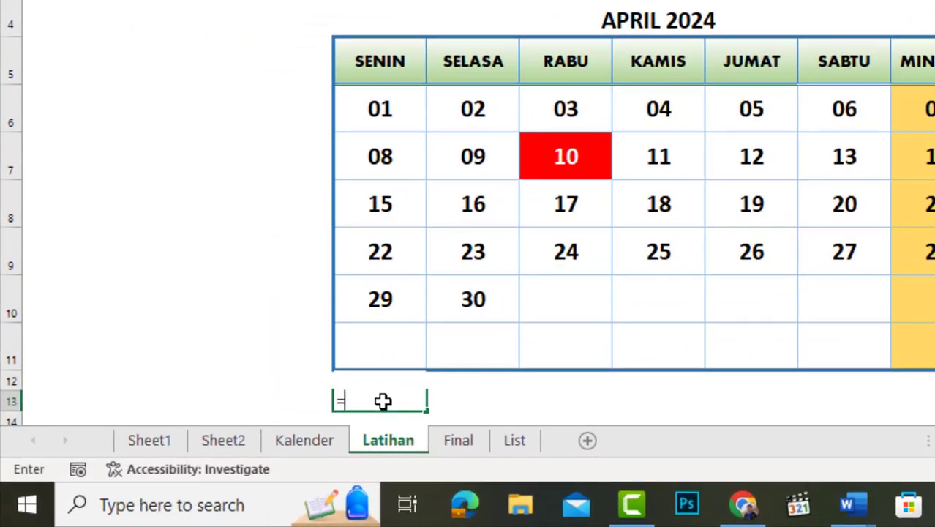
type("filte")
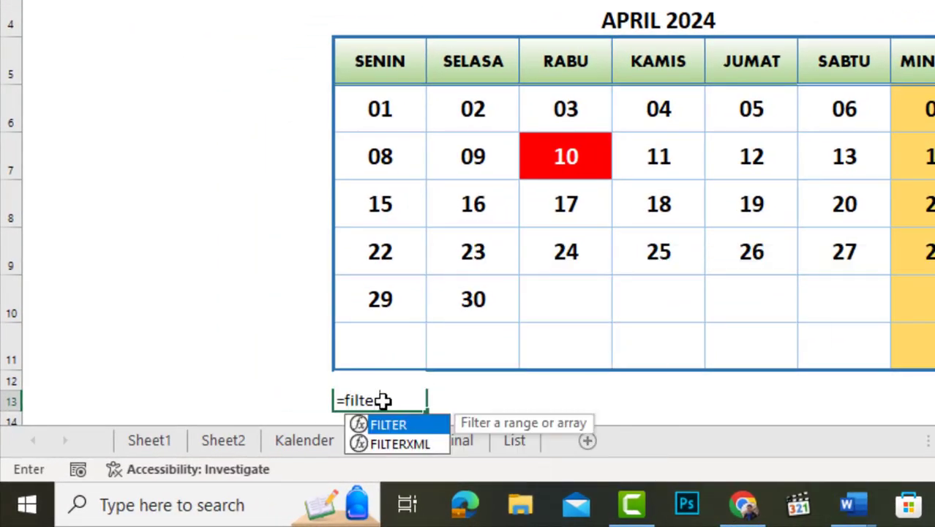
key("Tab")
scroll(534, 237, "down", 1)
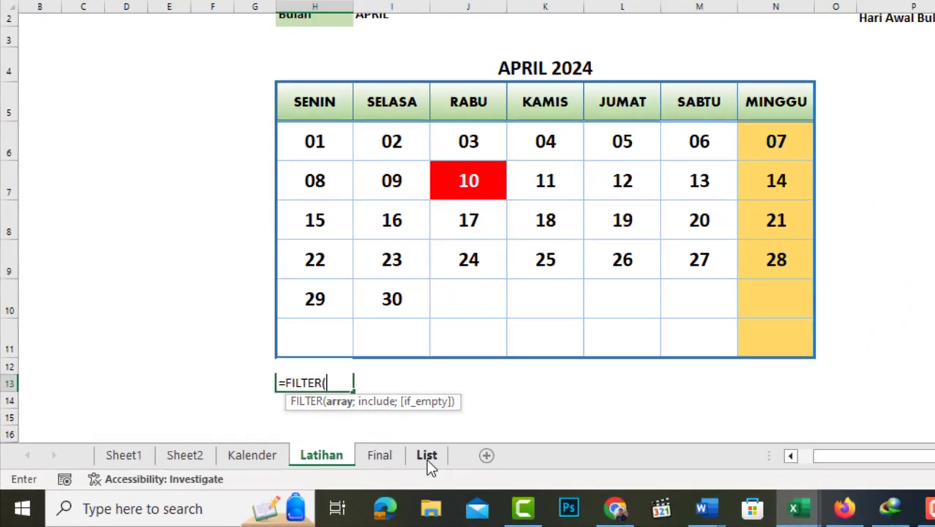
left_click(430, 468)
left_click_drag(556, 176, 669, 385)
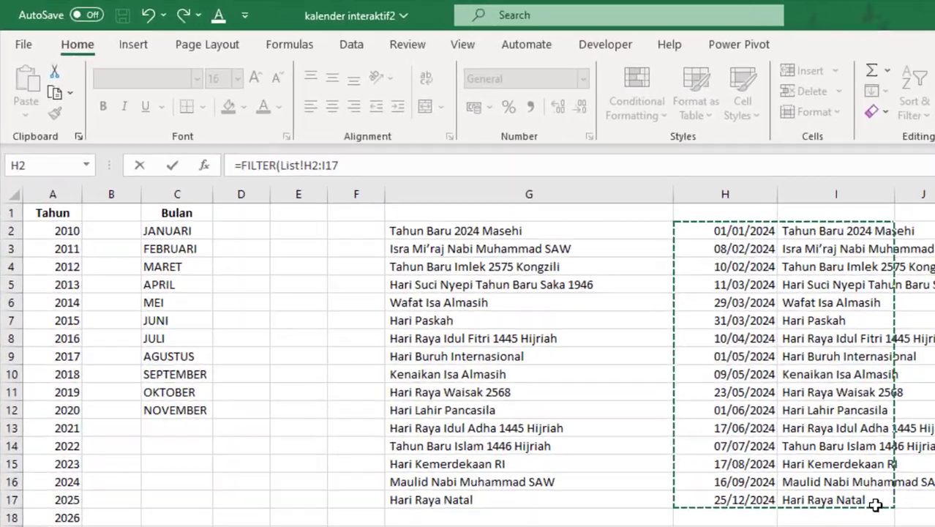
key("F4")
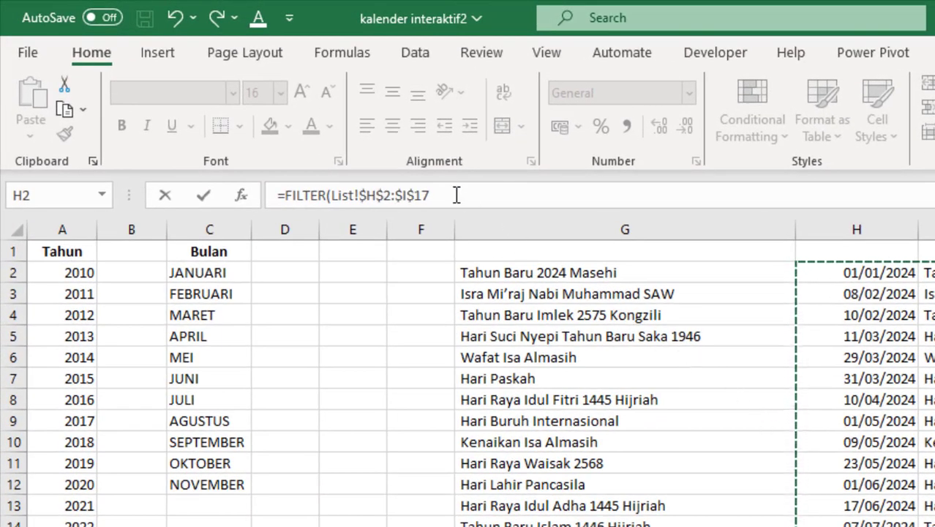
left_click(450, 197)
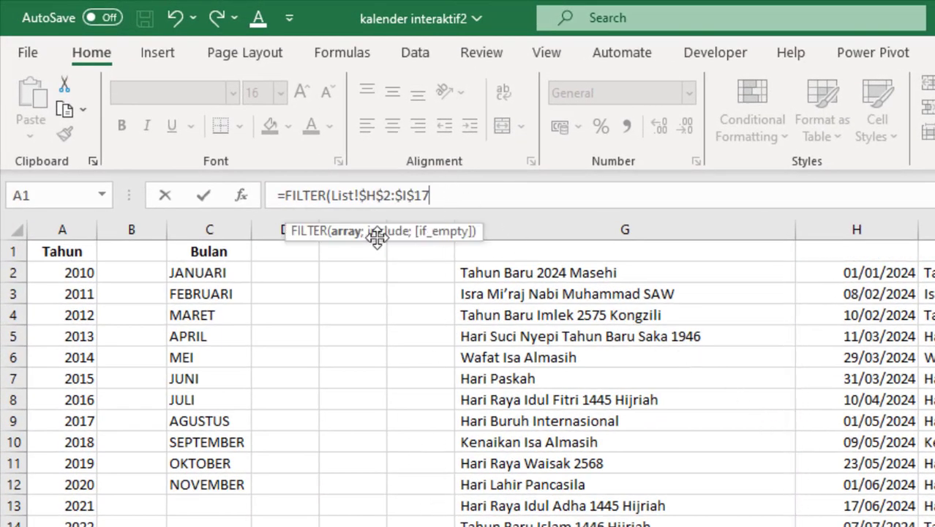
type(";")
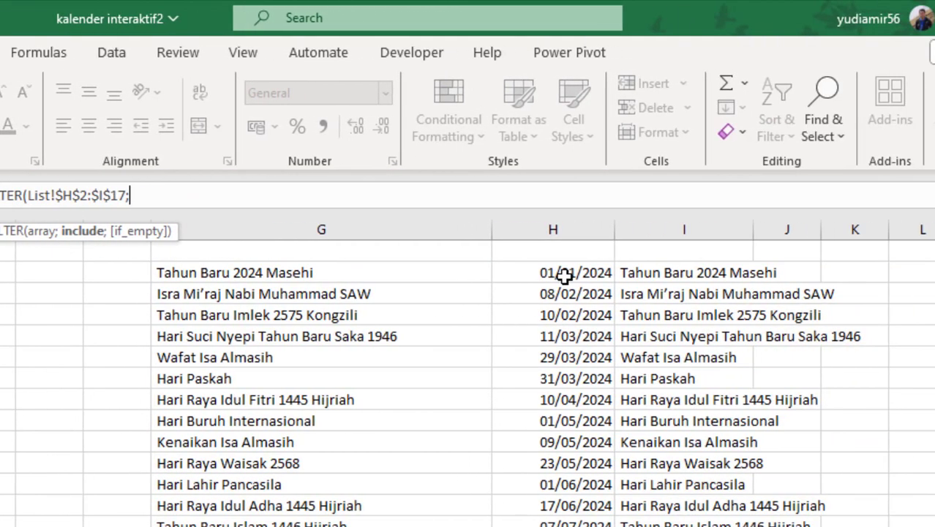
left_click_drag(868, 274, 867, 338)
left_click_drag(563, 340, 568, 475)
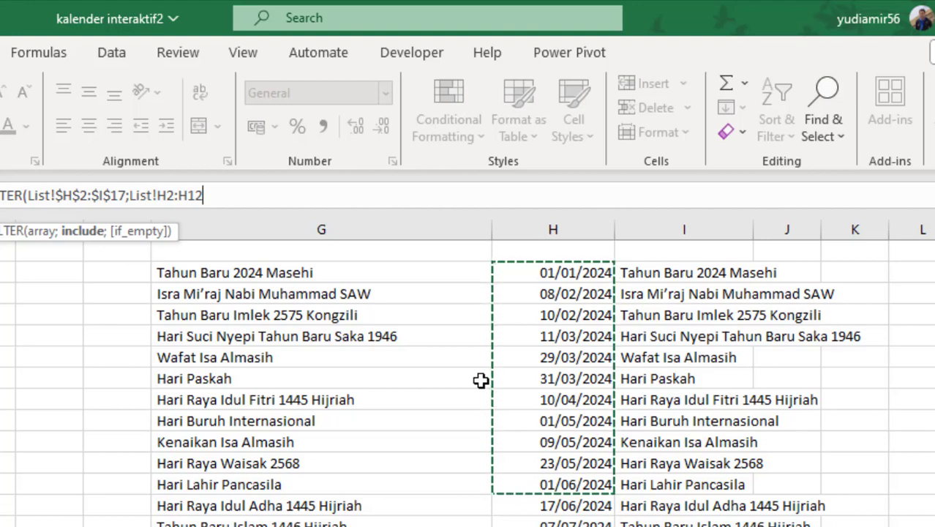
key("BackSpace")
key("BackSpace")
key("BackSpace")
key("BackSpace")
key("BackSpace")
key("BackSpace")
key("BackSpace")
key("BackSpace")
key("BackSpace")
key("BackSpace")
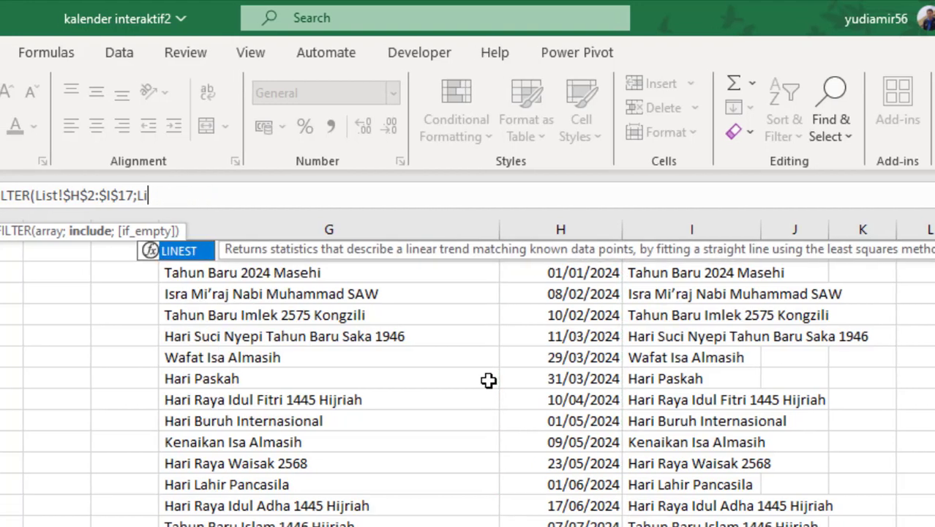
key("BackSpace")
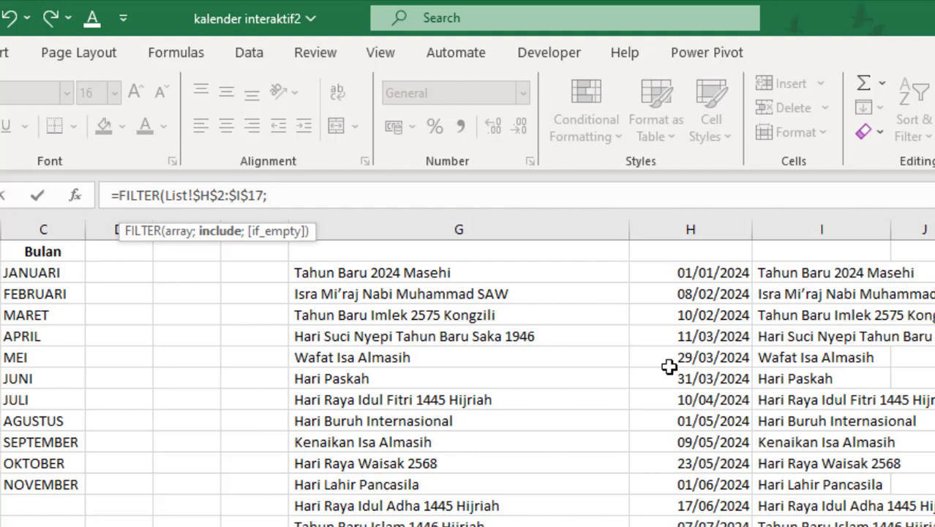
Add the criterion MONTH(List!H2:H17)=Latihan!Q1 with an empty fallback and enter the formula
type("month")
key("Tab")
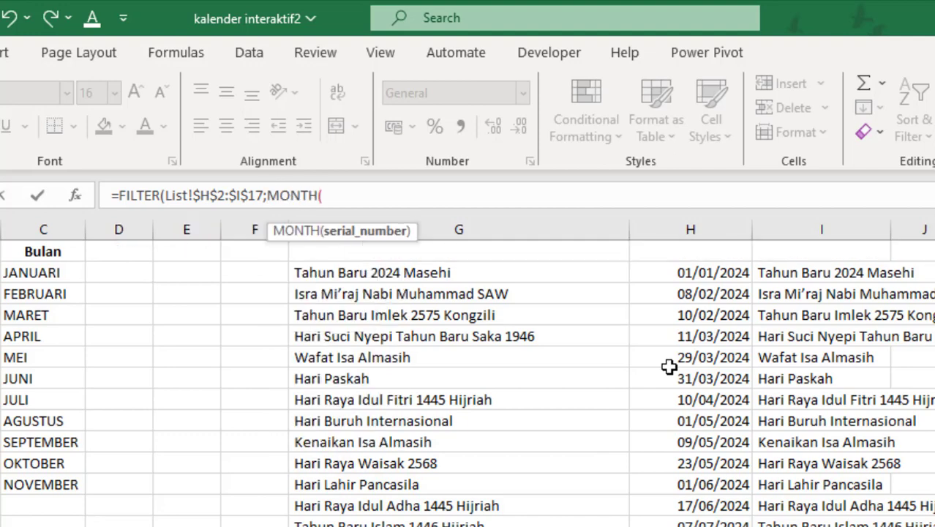
left_click_drag(716, 272, 701, 525)
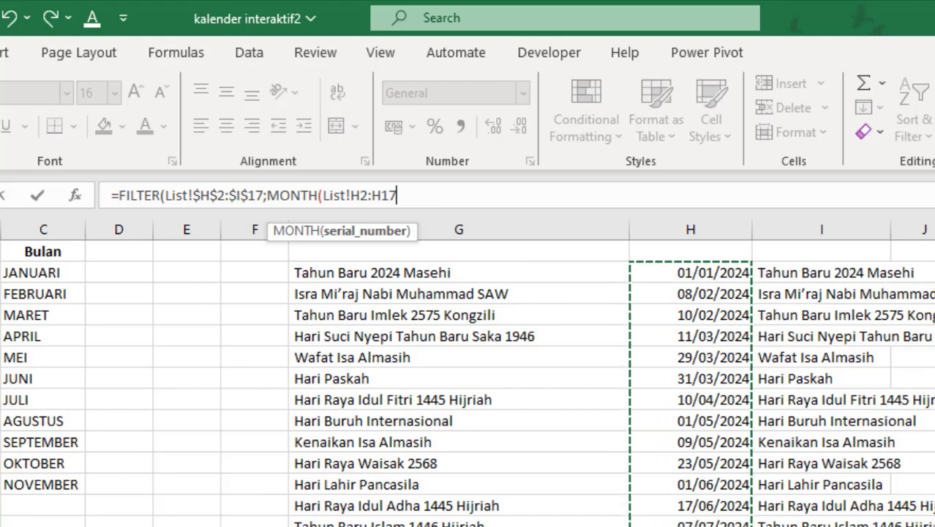
type(")=")
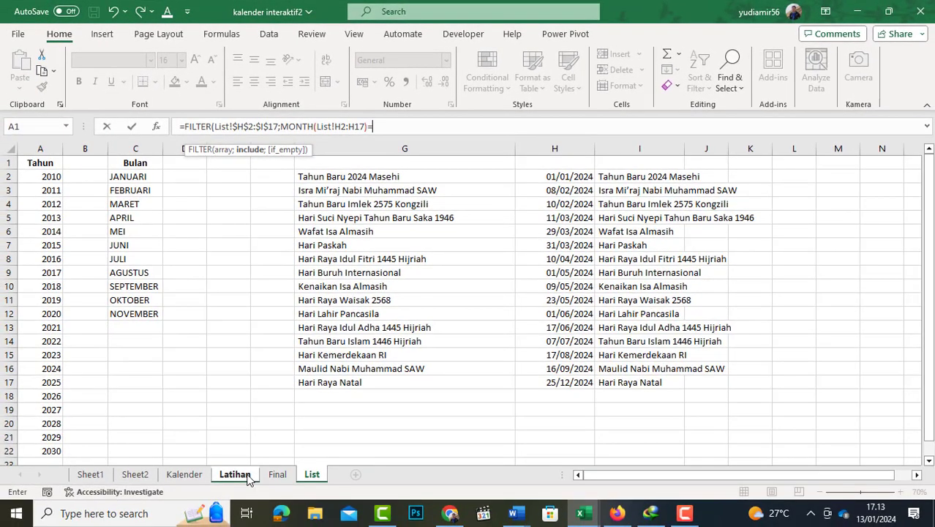
left_click(235, 474)
scroll(743, 229, "up", 1)
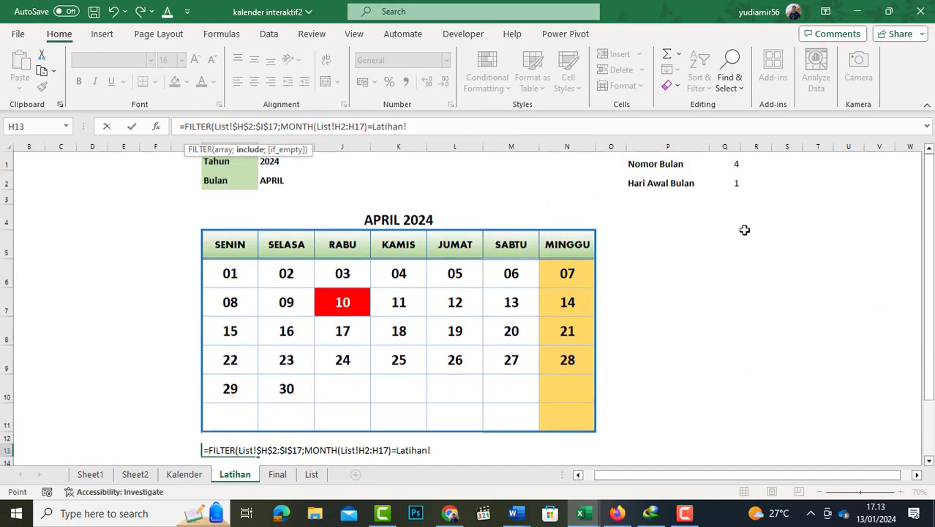
left_click(735, 165)
type(";")
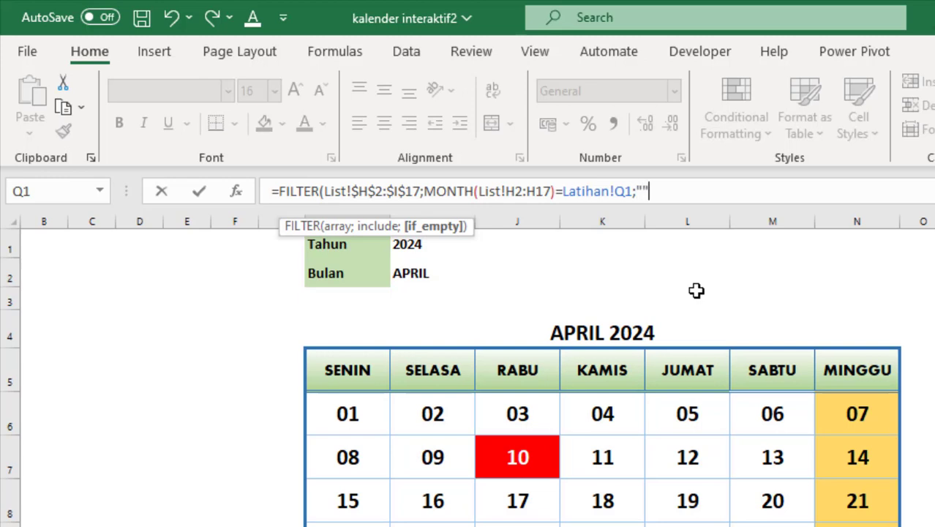
type(")")
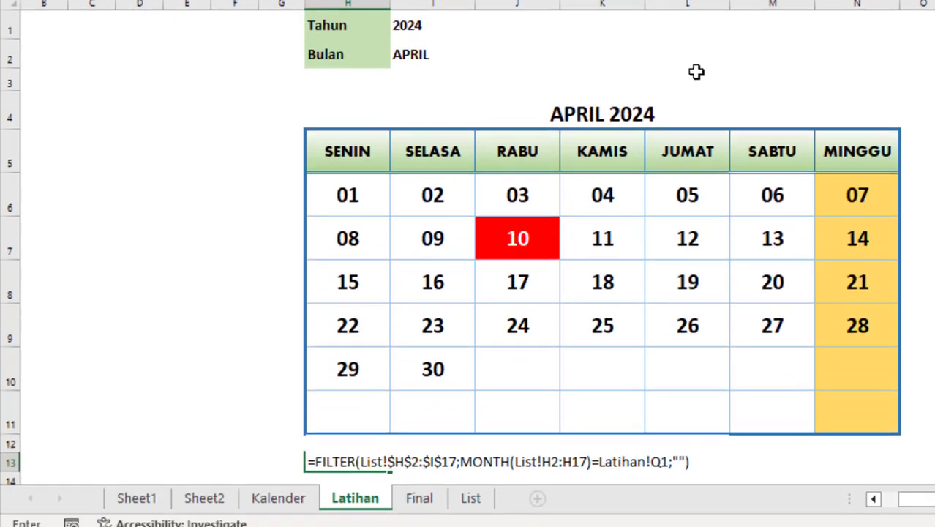
key("Return")
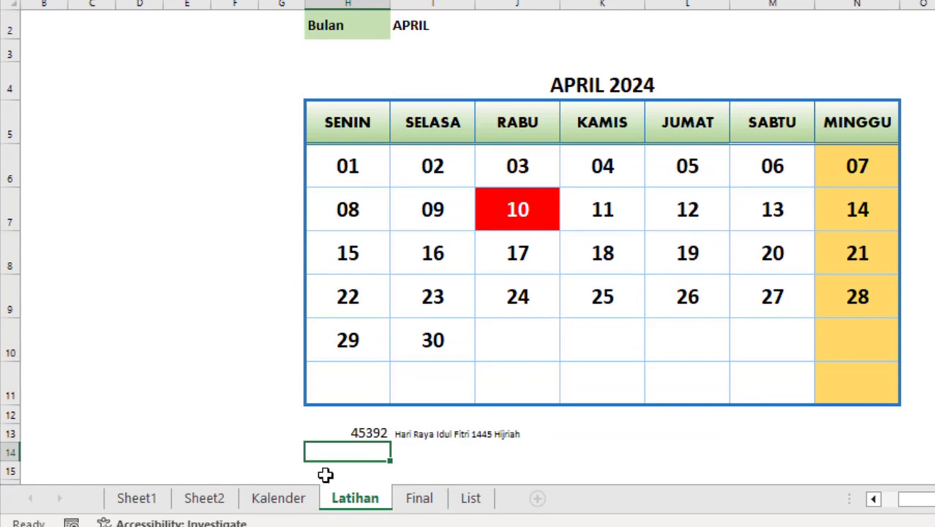
Set the holiday date and name cells H13:I13 to font size 18
left_click(364, 433)
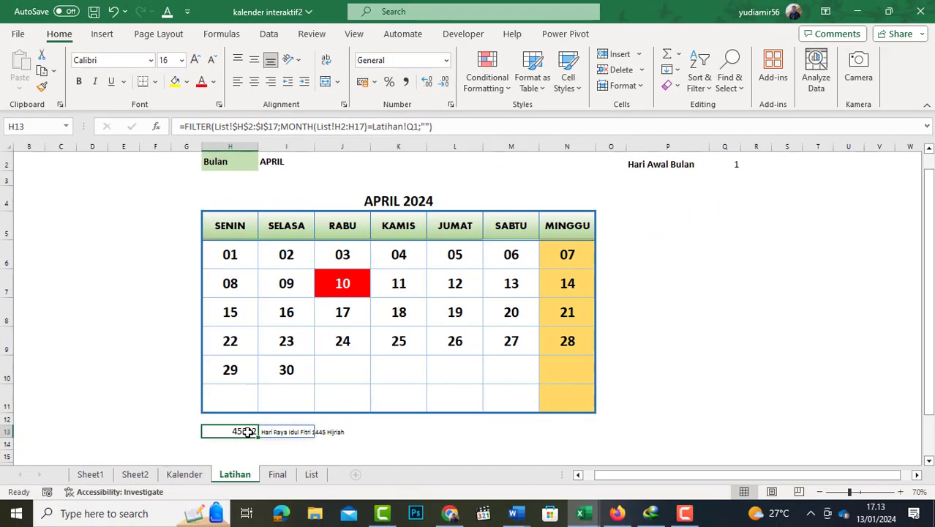
left_click_drag(246, 431, 284, 431)
left_click(180, 60)
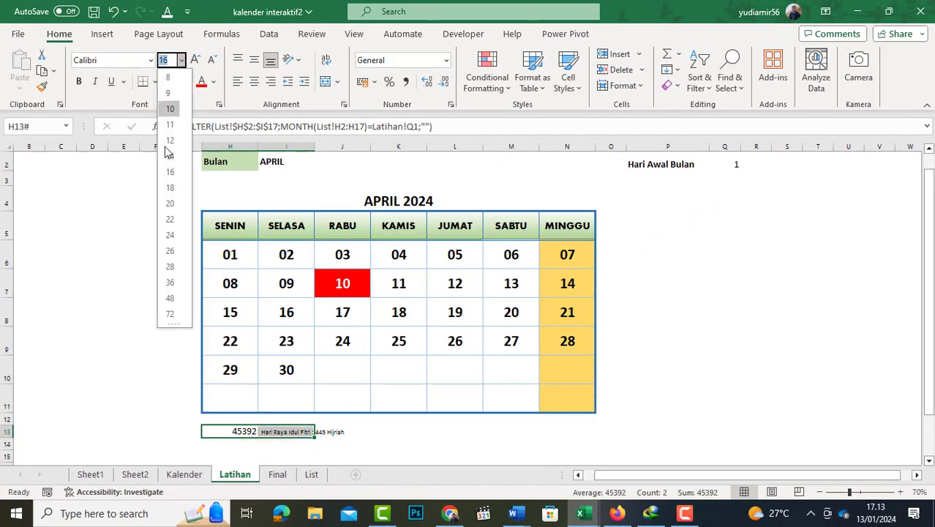
left_click(169, 204)
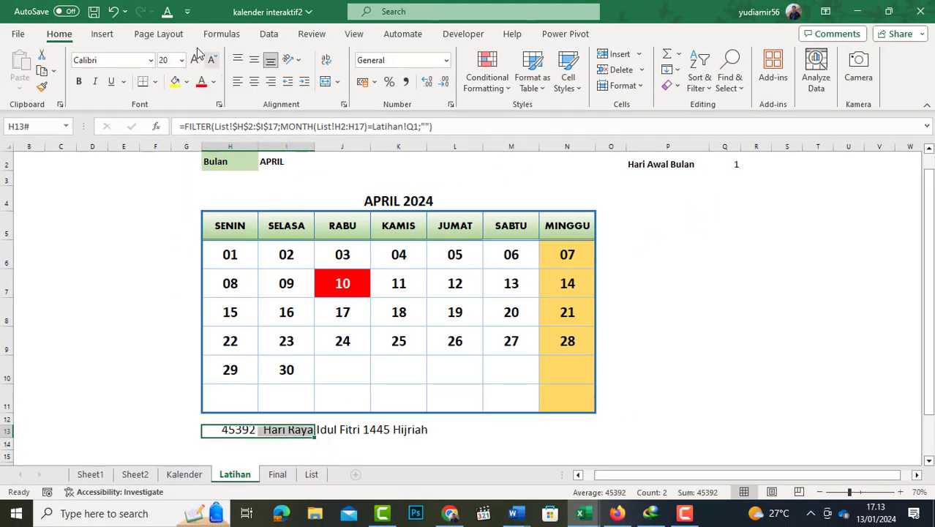
left_click(181, 60)
left_click(173, 192)
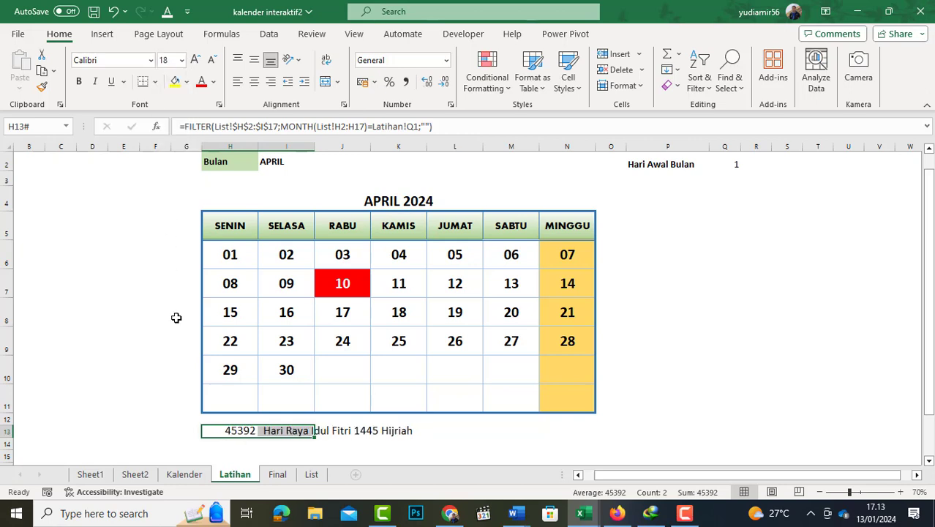
left_click(221, 433)
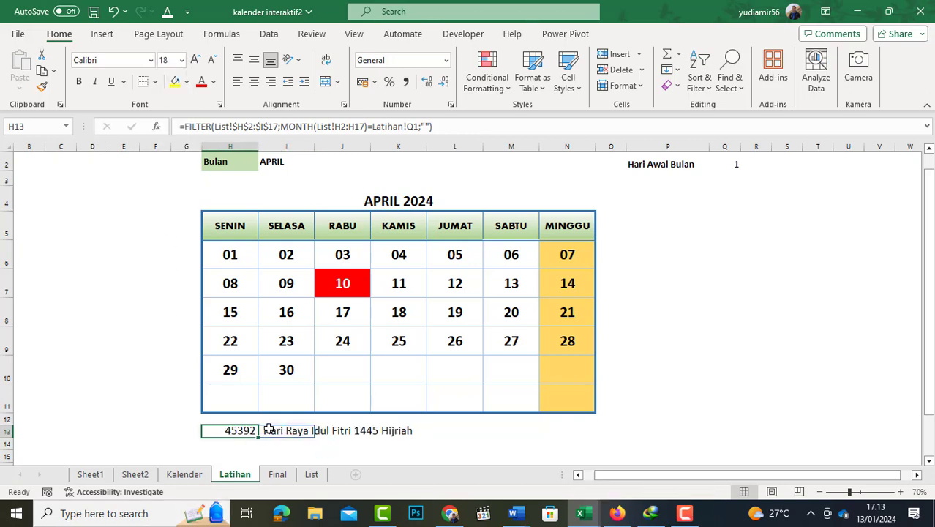
Format H13 as a short date, then bring up the Custom number format options
left_click(446, 60)
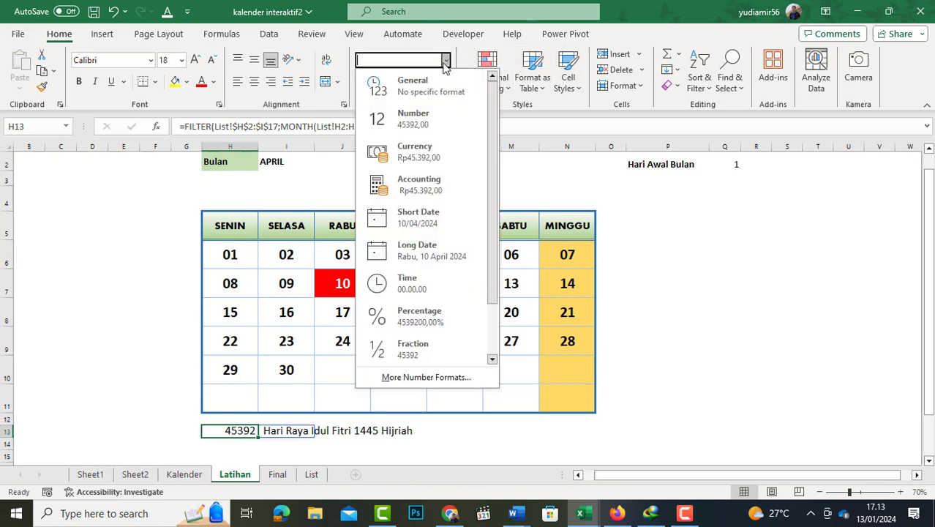
left_click(441, 224)
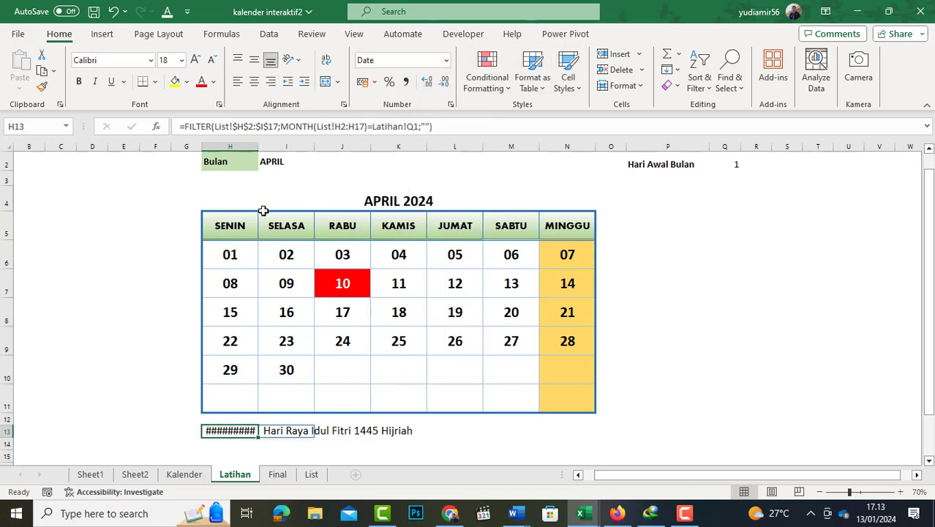
left_click(447, 61)
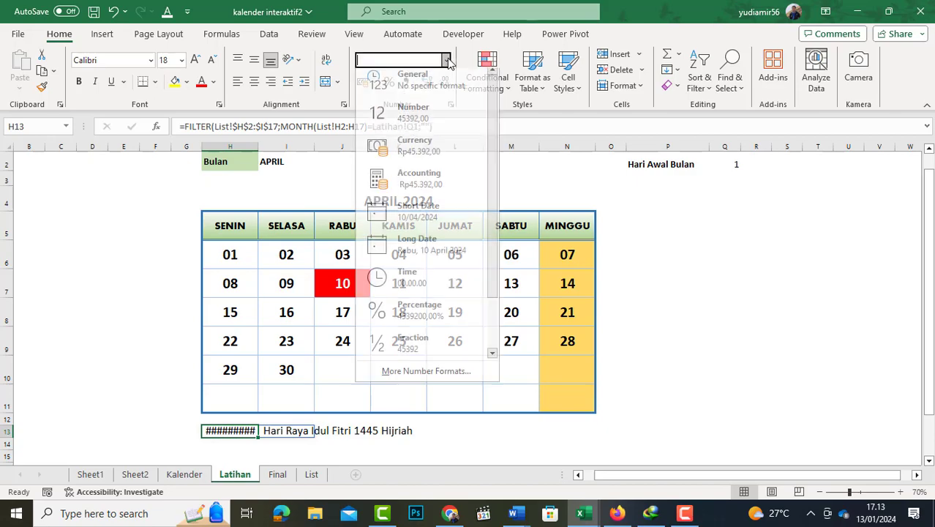
left_click(433, 371)
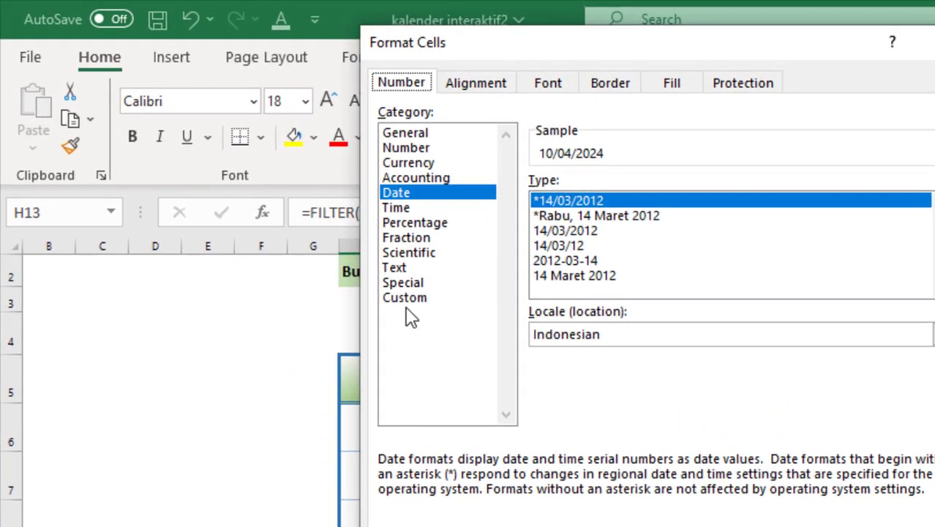
left_click(407, 297)
Edit the custom format code to dd/mmm so the holiday date reads 10/Apr
left_click(552, 202)
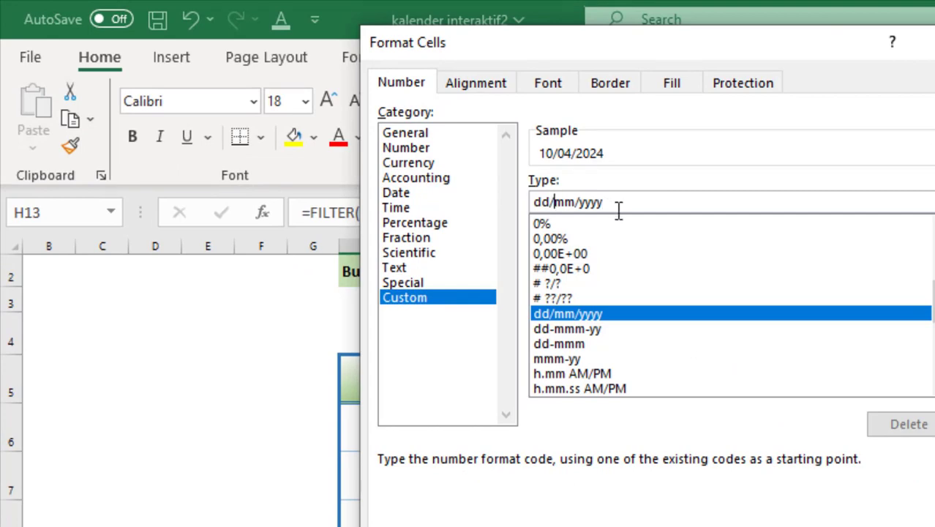
key("BackSpace")
key("BackSpace")
key("BackSpace")
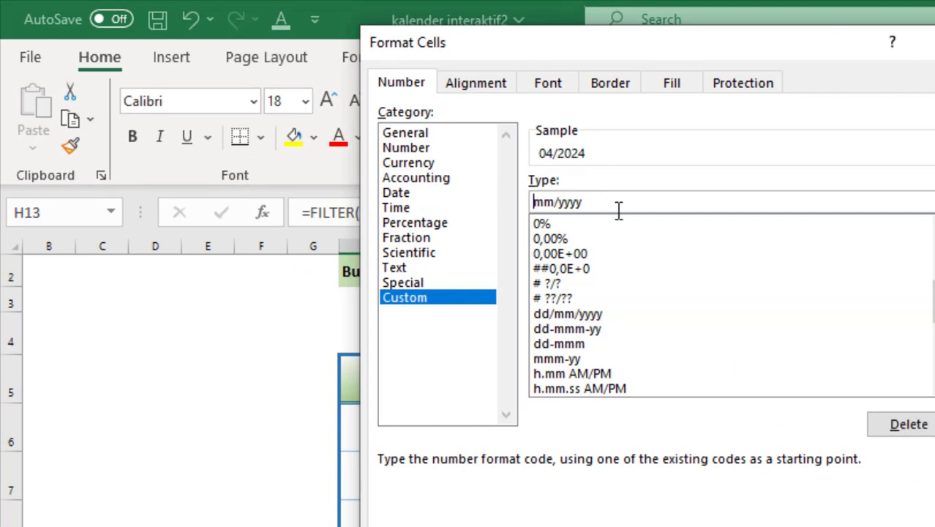
type("dd")
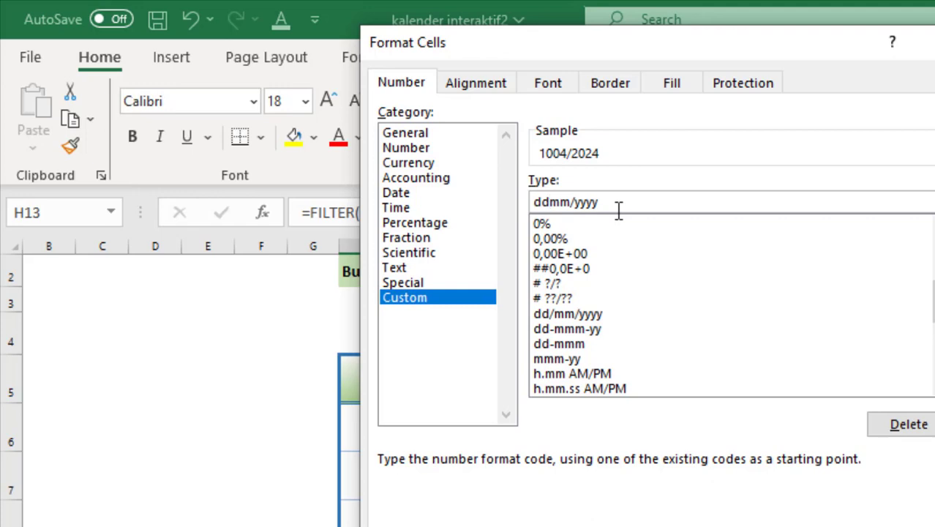
type("/")
left_click(632, 202)
key("BackSpace")
key("BackSpace")
key("BackSpace")
key("BackSpace")
key("BackSpace")
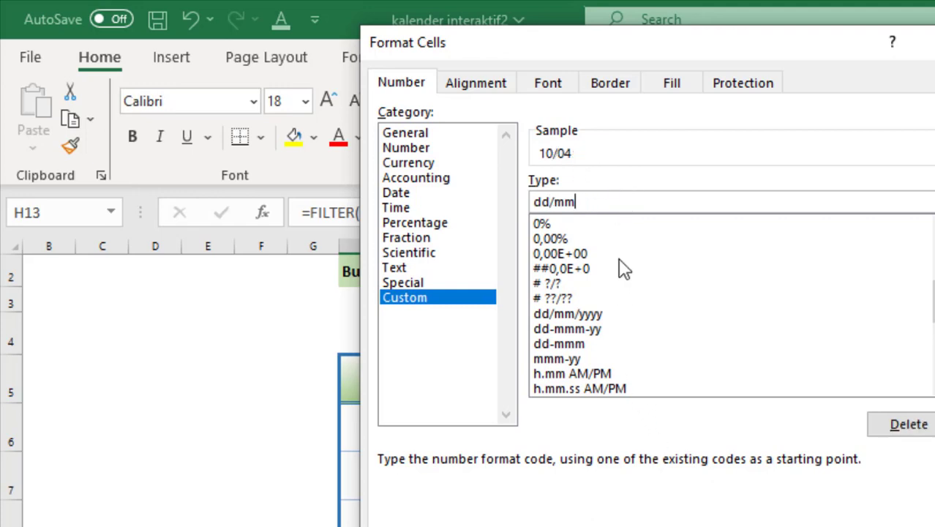
type("m")
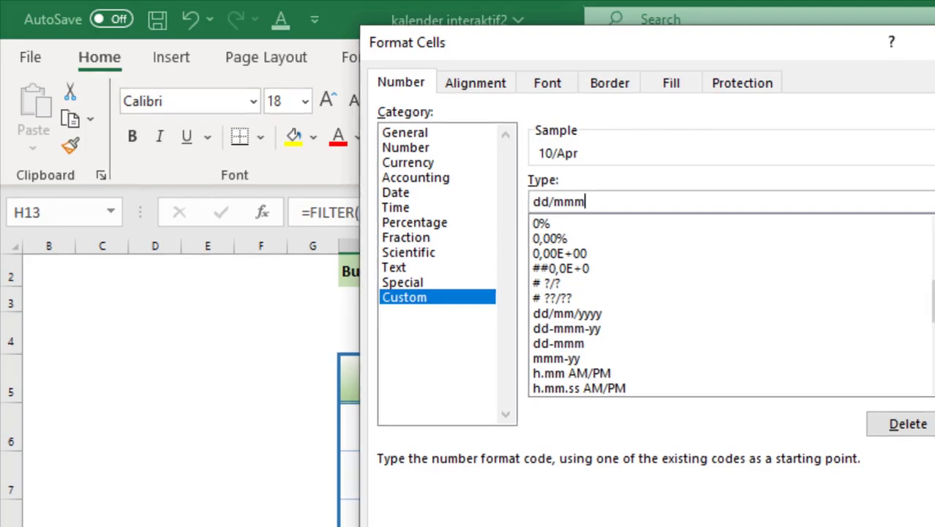
key("Return")
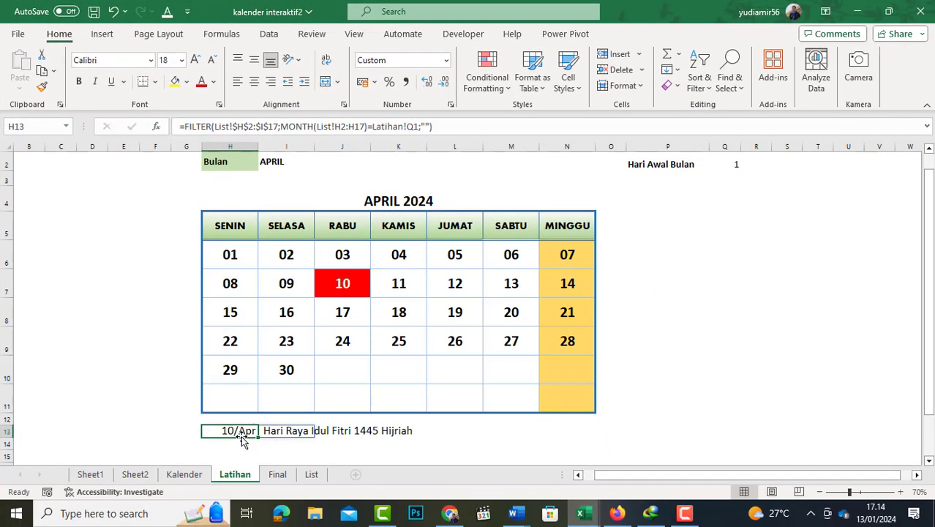
left_click(319, 433)
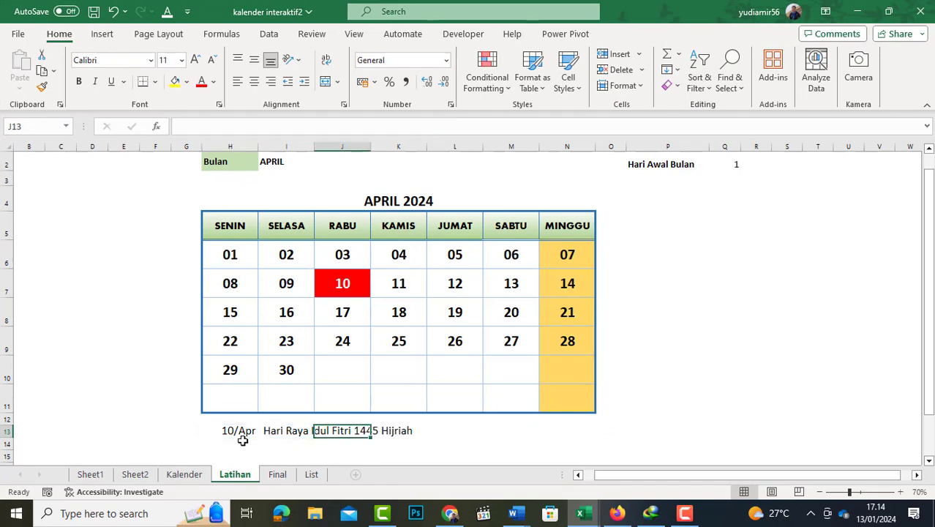
left_click(240, 431)
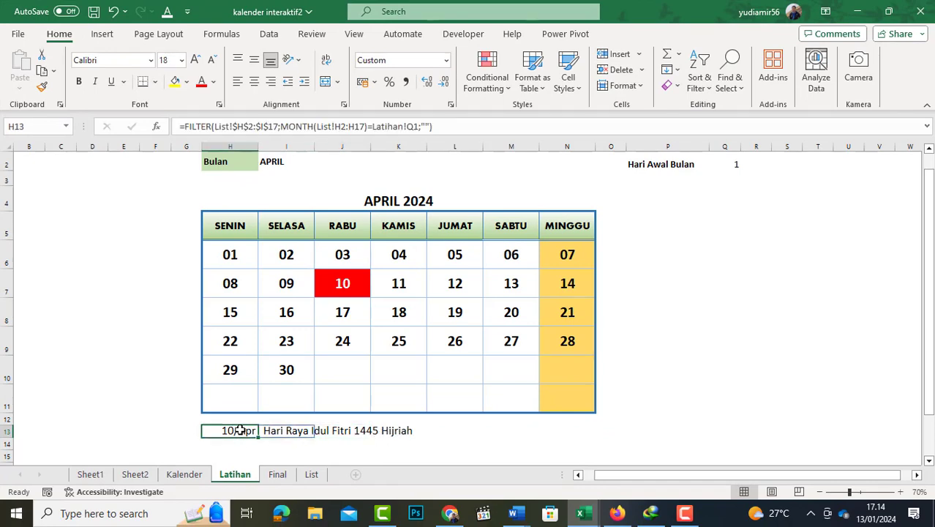
Change H13's custom format from dd/mmm to dd-mmm so it reads 10-Apr
left_click(447, 61)
left_click(420, 381)
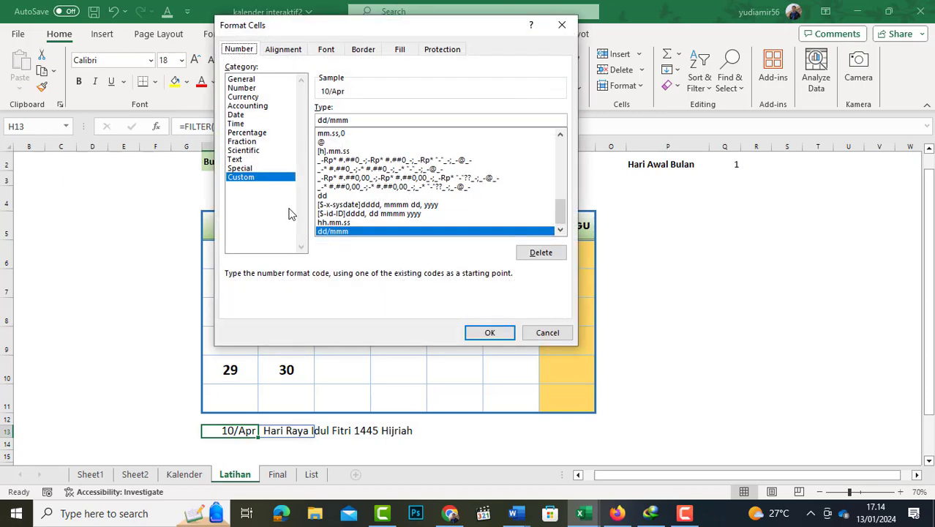
left_click(330, 121)
key("BackSpace")
type("-")
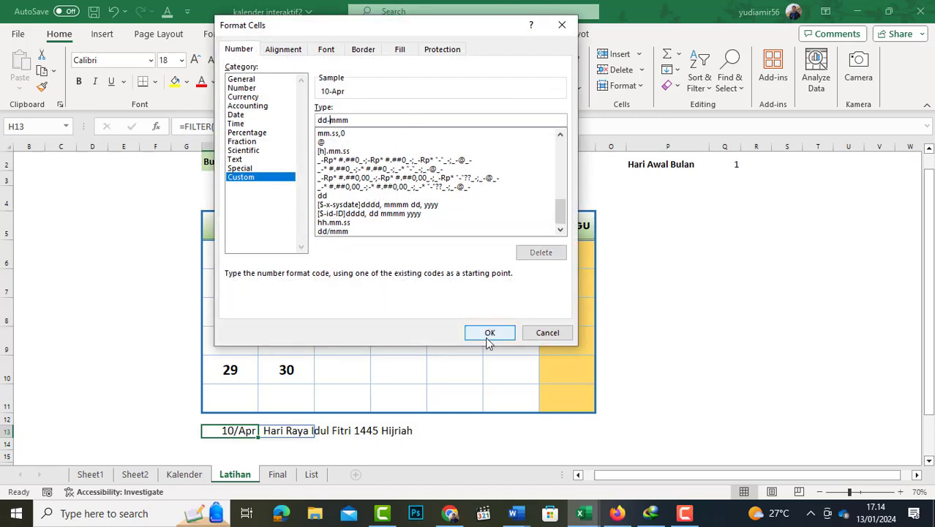
left_click(489, 341)
Switch the month dropdown in I2 from APRIL to JANUARI
left_click(340, 445)
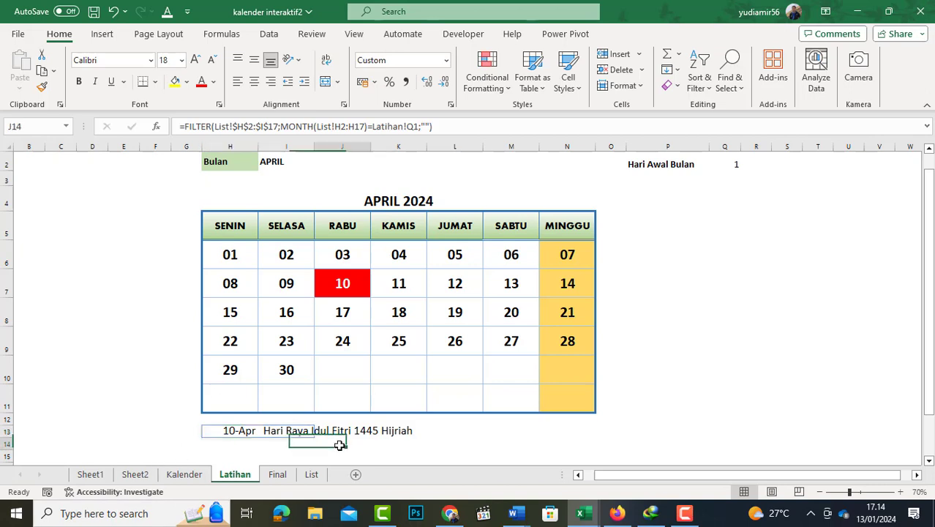
left_click(242, 431)
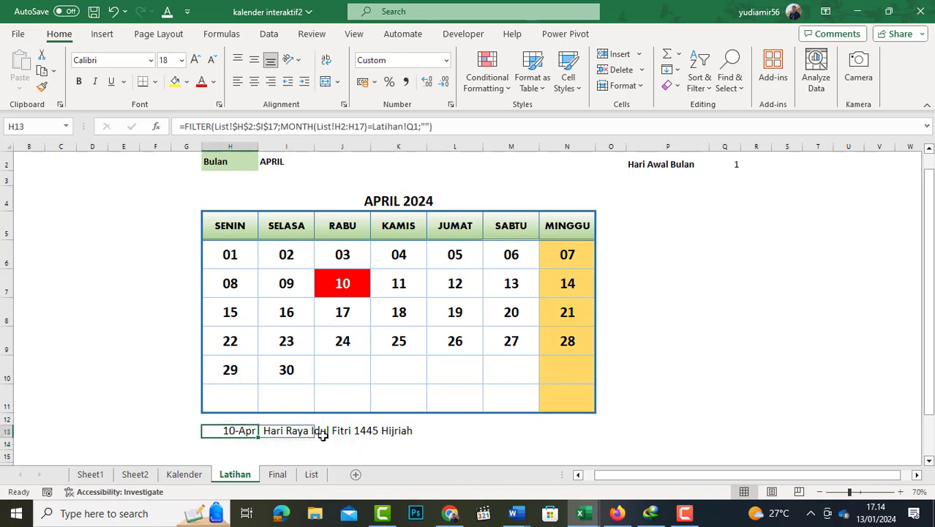
scroll(313, 181, "up", 1)
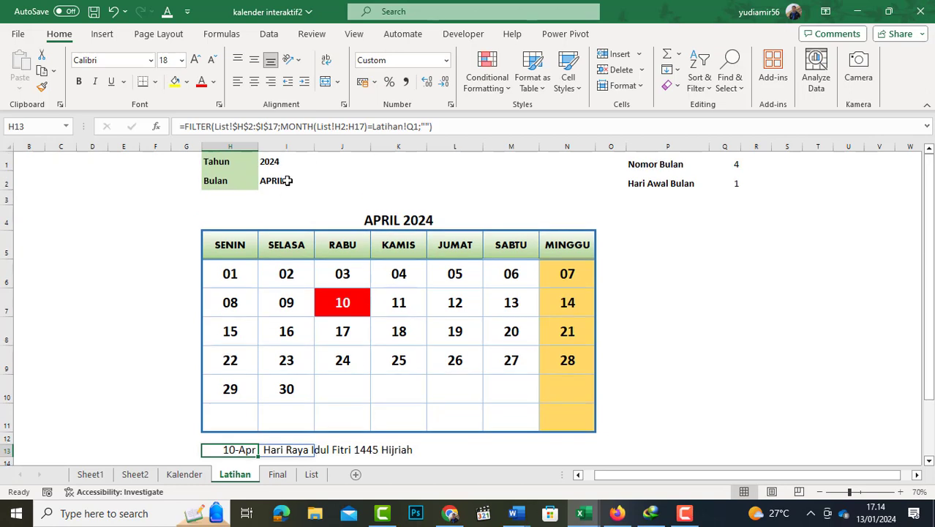
left_click(308, 181)
left_click(319, 184)
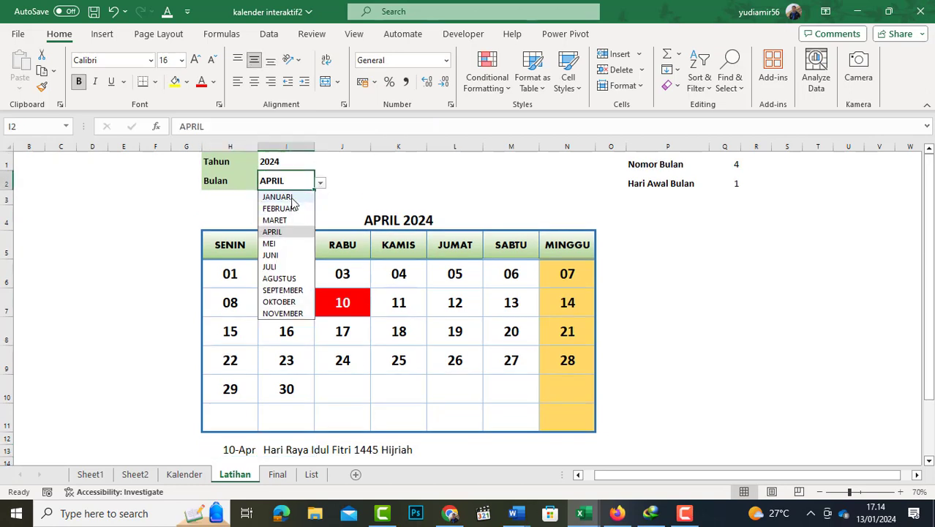
left_click(293, 199)
left_click(295, 199)
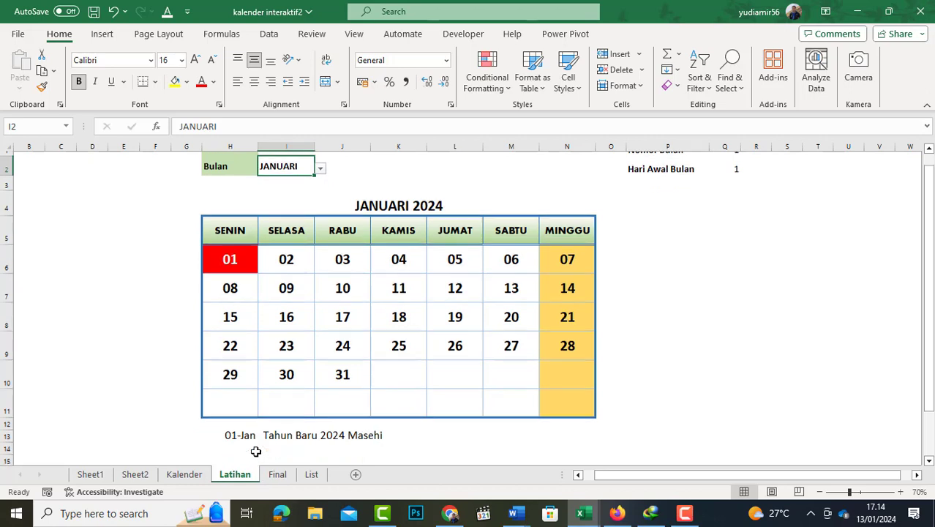
Switch the month to FEBRUARI and check the two holidays listed below
scroll(260, 443, "down", 1)
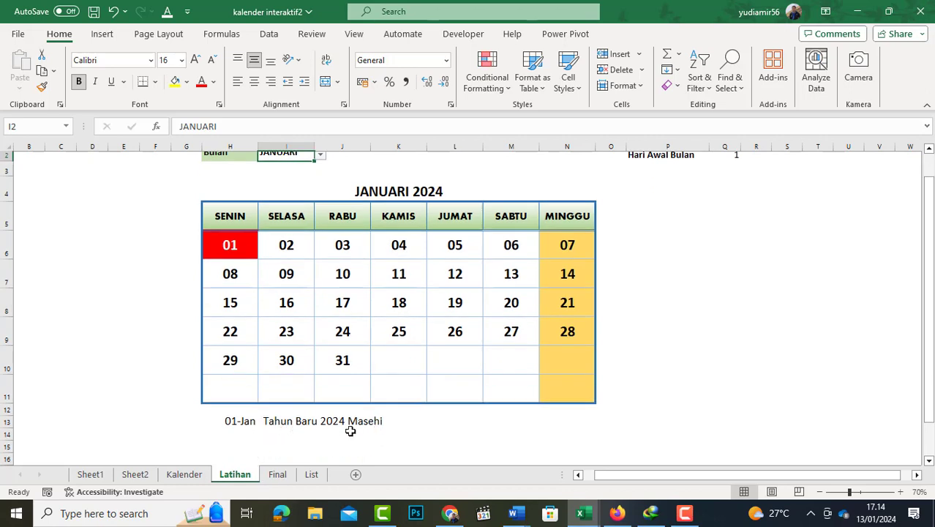
scroll(345, 432, "up", 1)
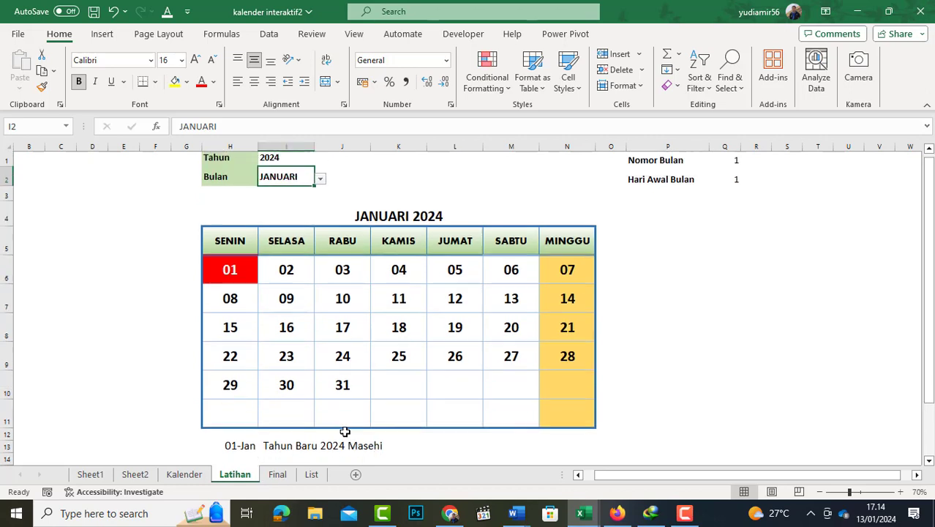
left_click(320, 184)
left_click(289, 205)
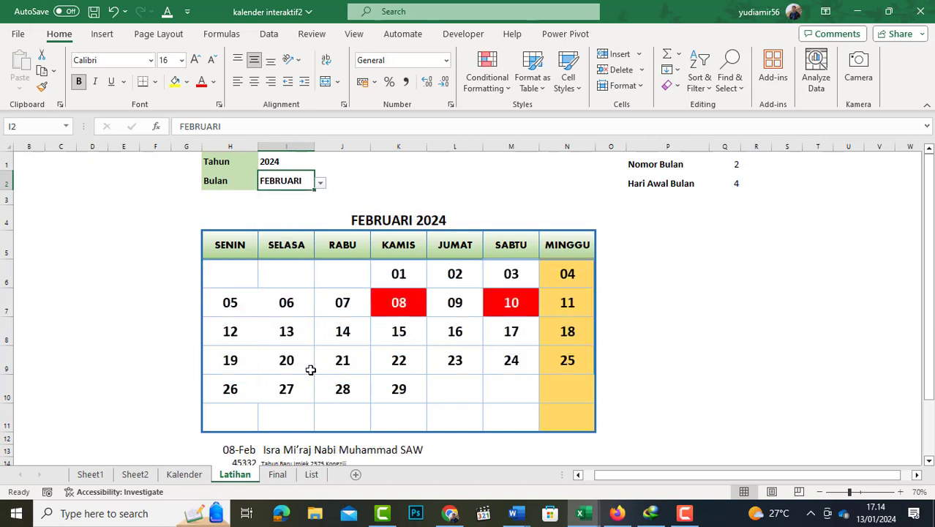
scroll(285, 435, "down", 1)
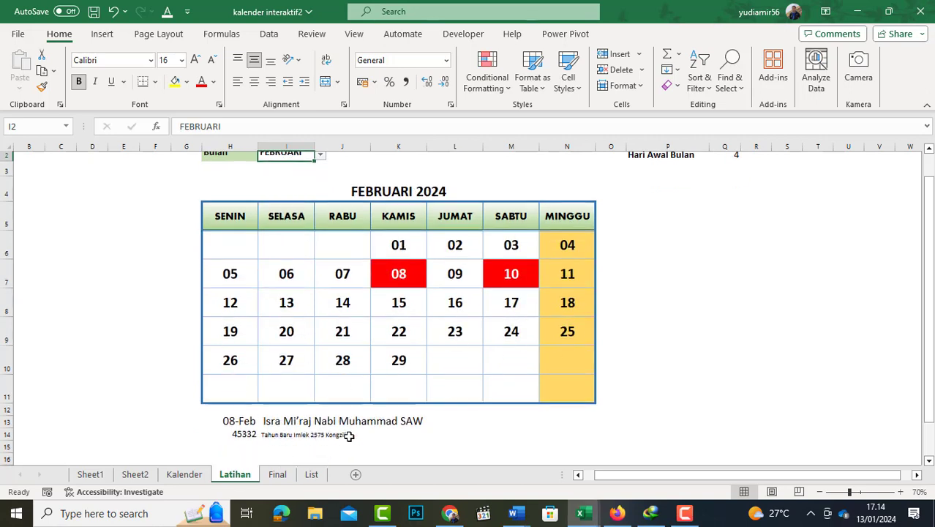
scroll(349, 436, "down", 1)
Set the holiday date cells H13:H16 to font size 18
left_click(244, 406)
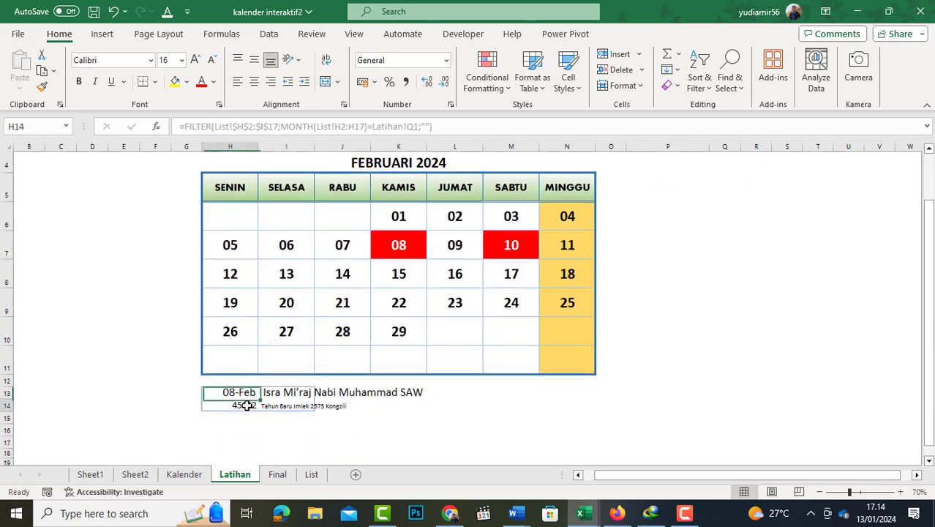
left_click_drag(242, 388, 242, 435)
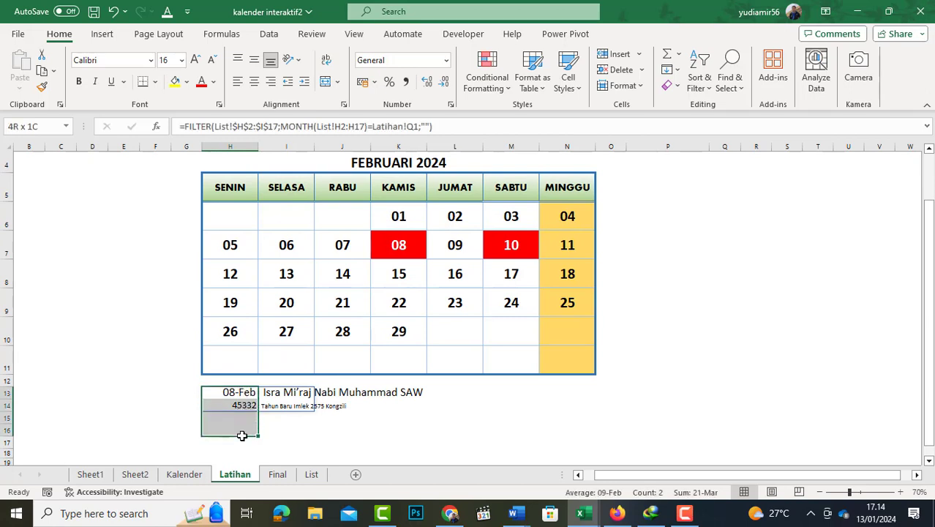
left_click(182, 60)
left_click(169, 187)
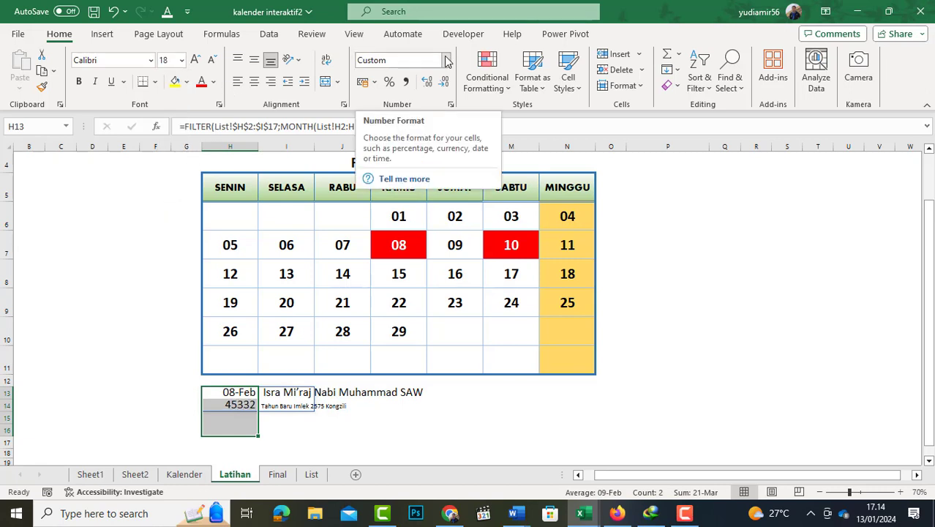
right_click(241, 391)
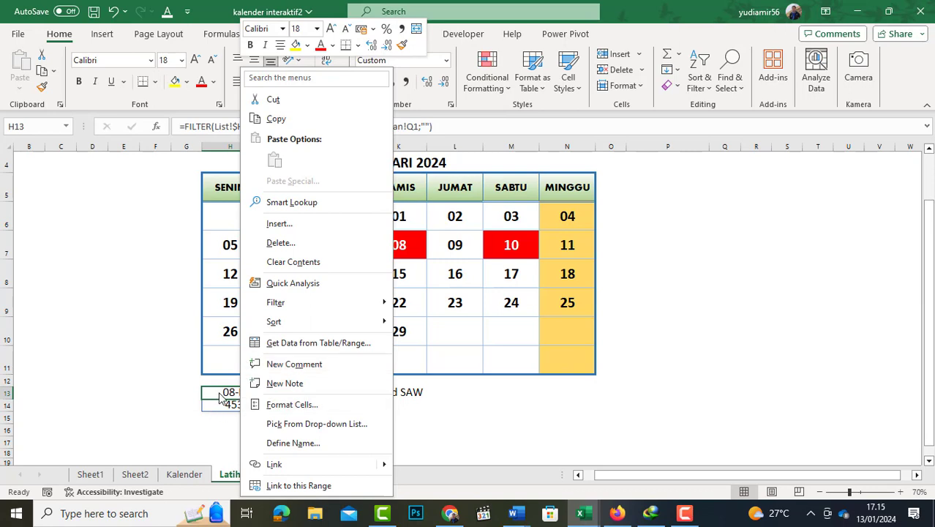
left_click(423, 60)
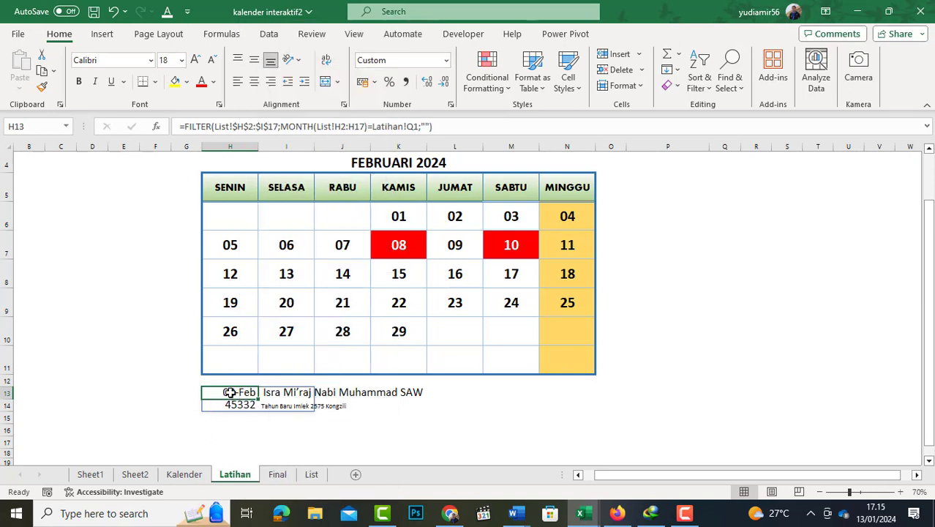
Apply a custom dd-mmm format to dates H13:H17 so they read 08-Feb and 10-Feb
left_click_drag(230, 392, 229, 450)
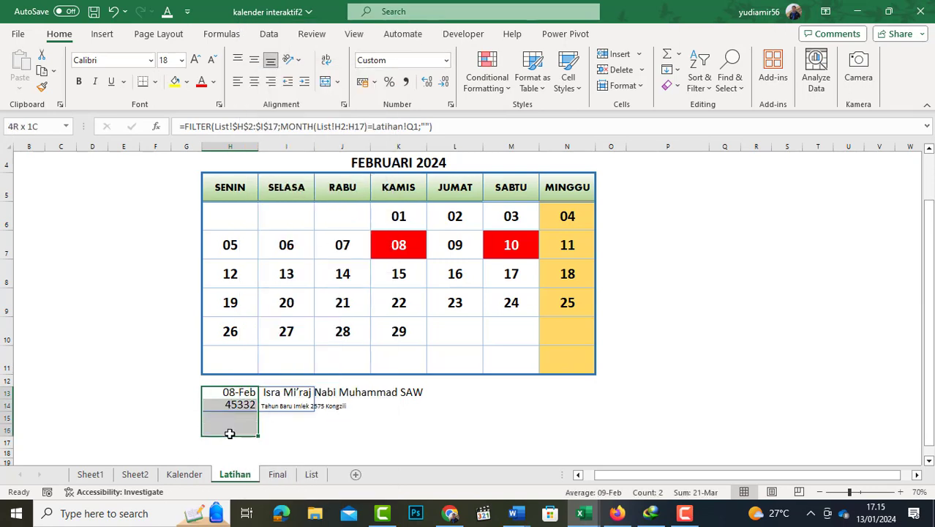
left_click(446, 60)
left_click(421, 377)
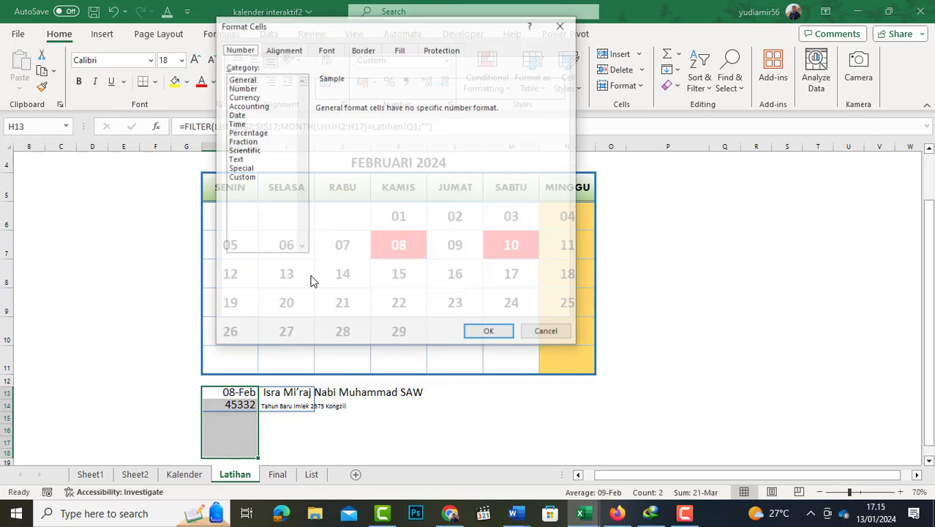
left_click(241, 176)
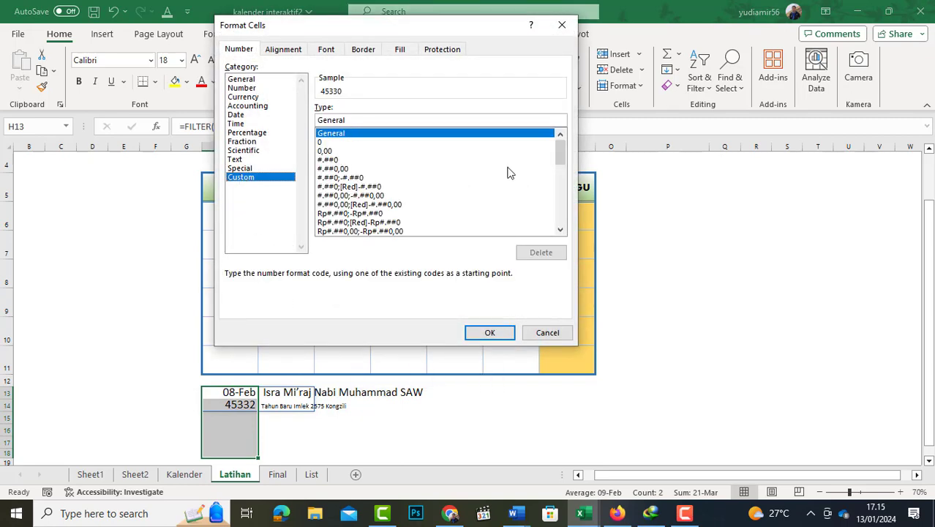
left_click_drag(556, 152, 561, 229)
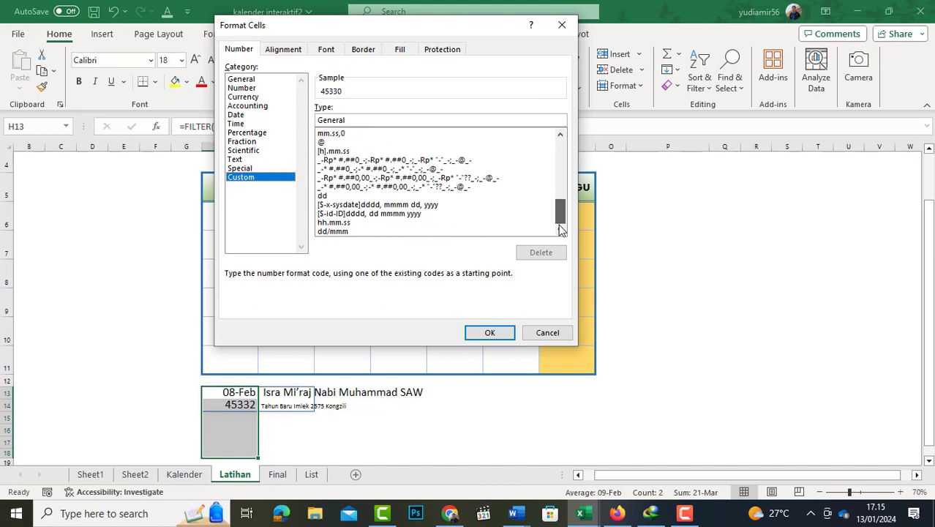
left_click(348, 231)
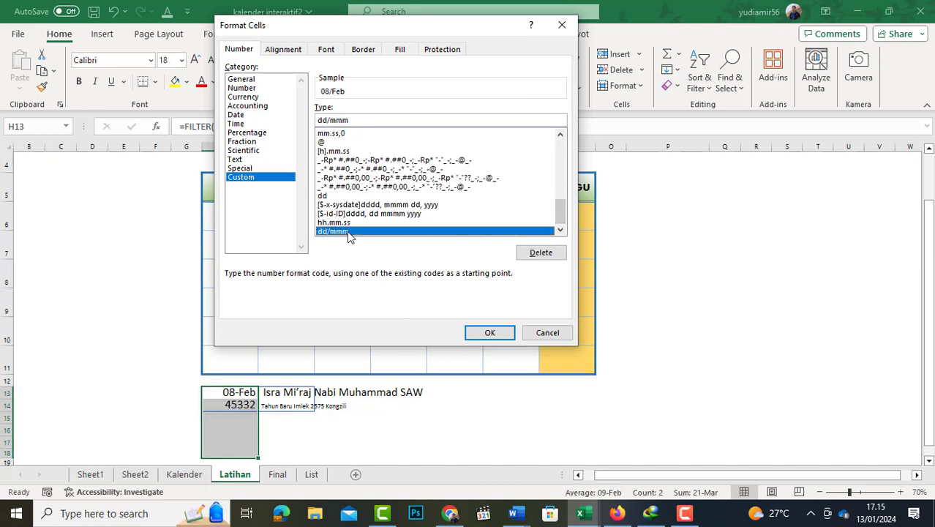
left_click(331, 120)
key("BackSpace")
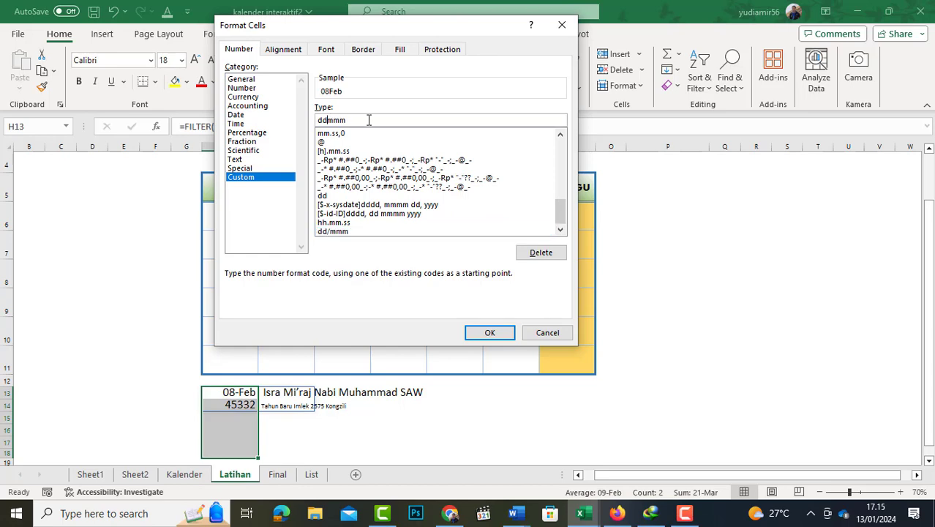
type("-")
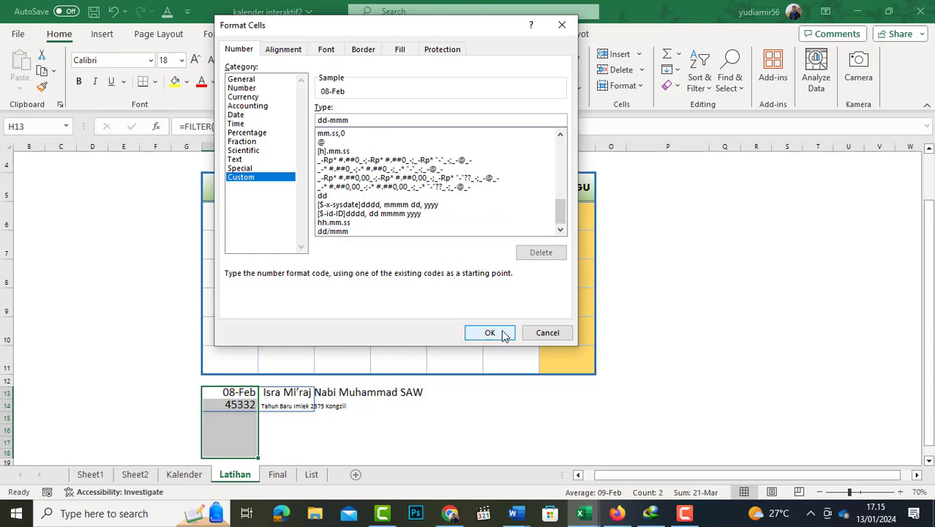
left_click(502, 333)
left_click(332, 418)
Set the holiday name cells I14:I17 to font size 18
left_click(271, 406)
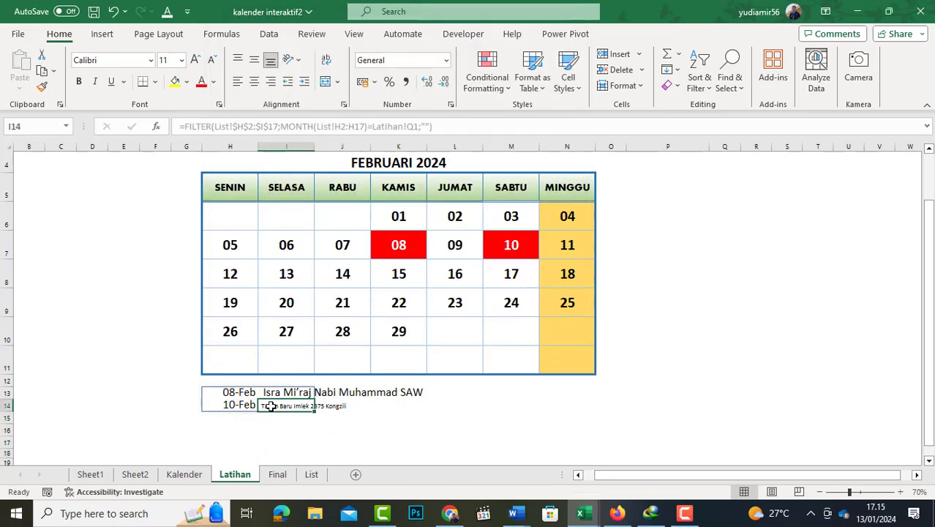
left_click(182, 60)
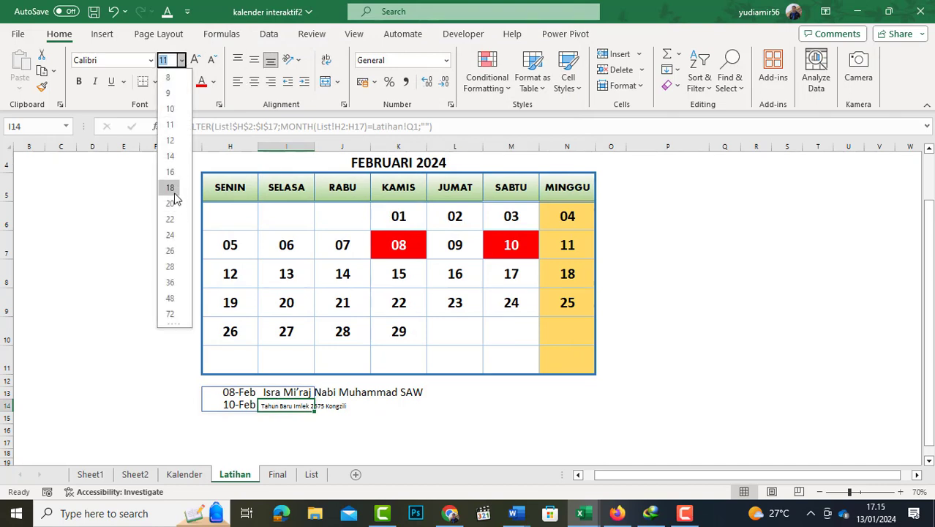
left_click(298, 415)
left_click_drag(288, 405, 288, 442)
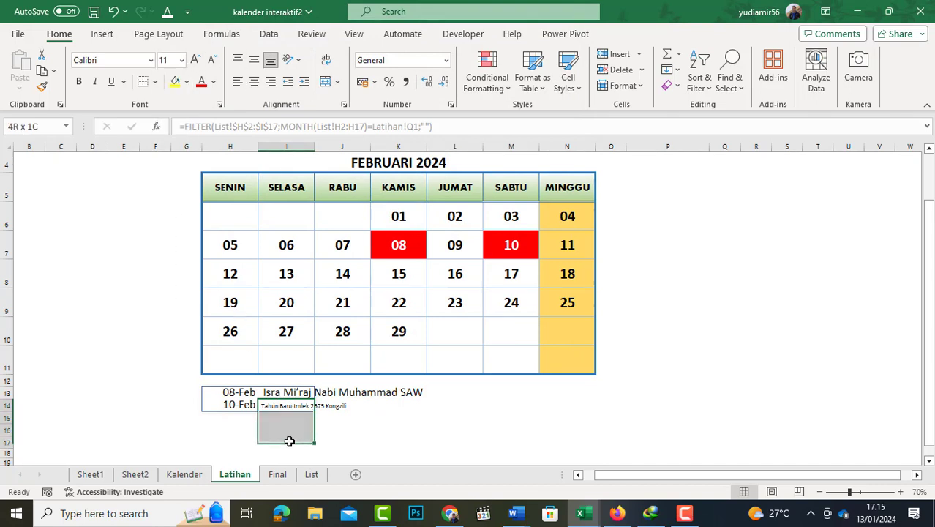
left_click(182, 60)
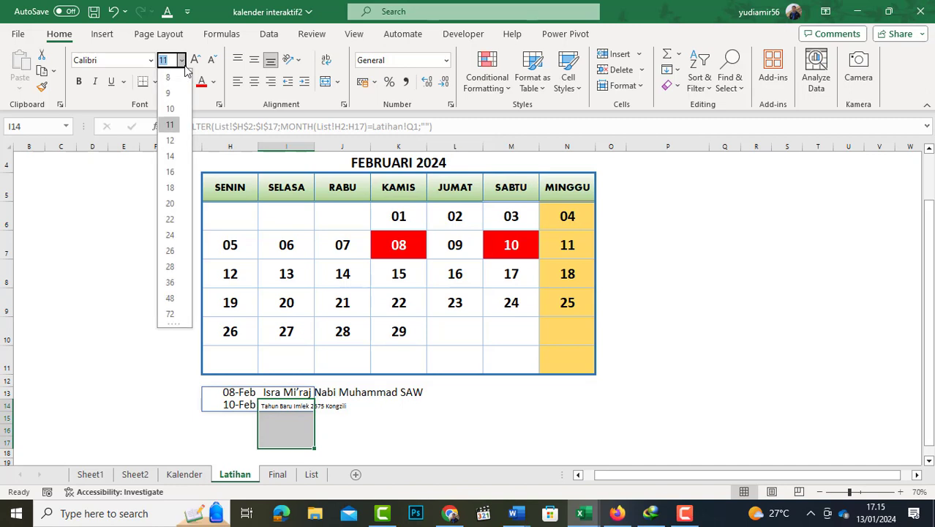
left_click(170, 189)
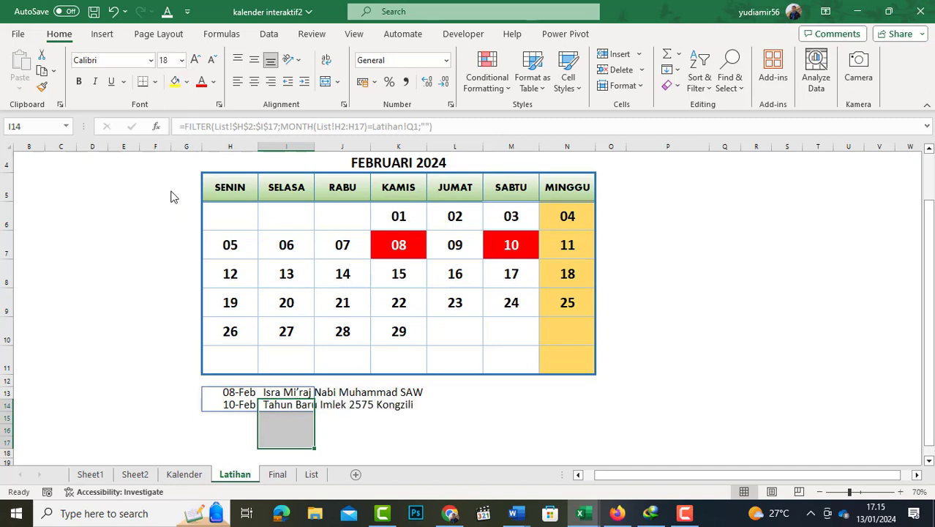
left_click(404, 420)
Make the holiday list H13:I14 red at size 16 and left-align dates H13:H14
left_click_drag(226, 393, 307, 407)
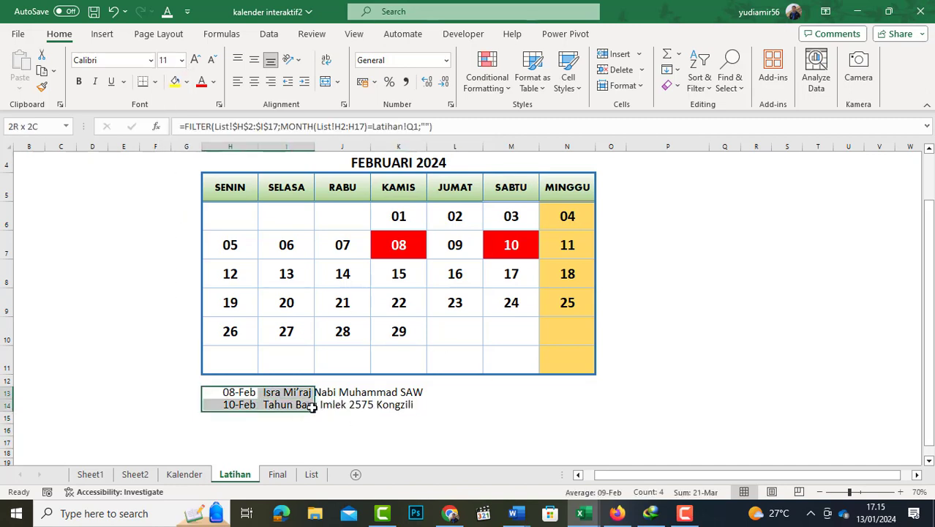
left_click(182, 60)
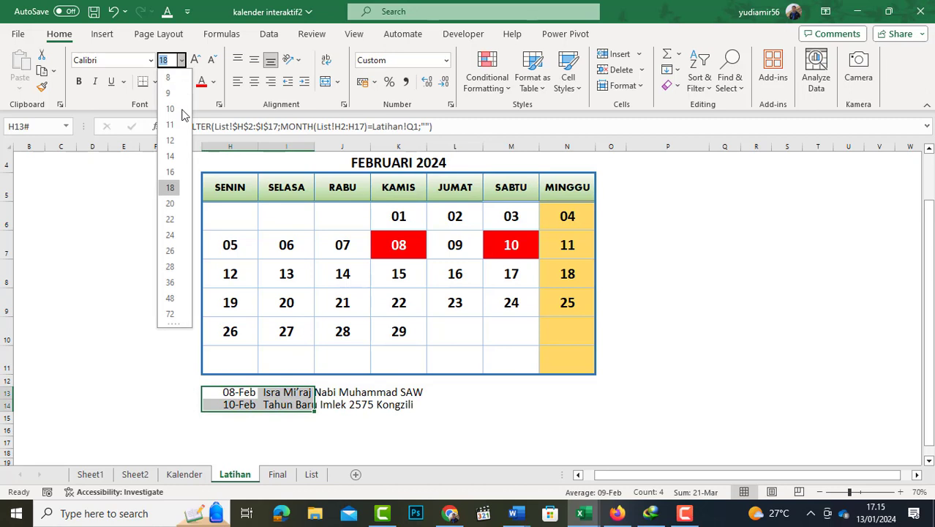
left_click(171, 172)
left_click(202, 82)
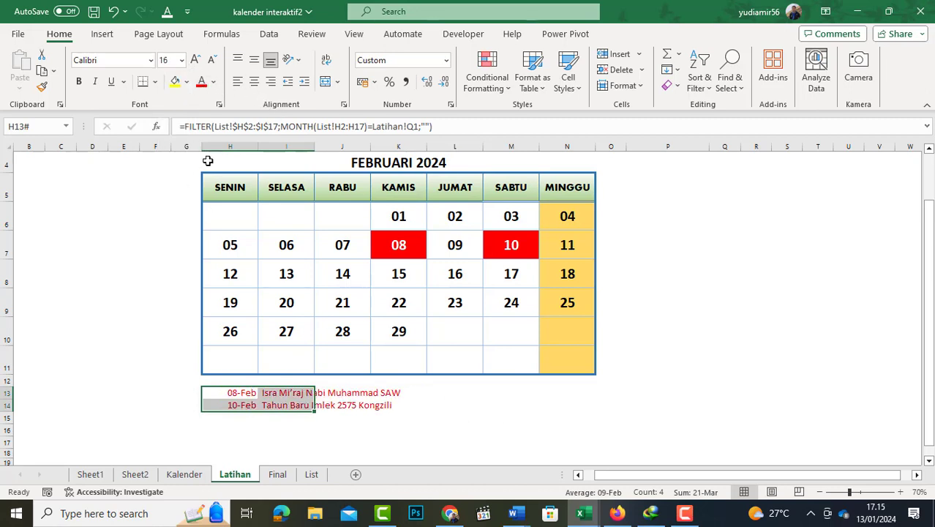
left_click(249, 415)
left_click_drag(238, 393, 238, 405)
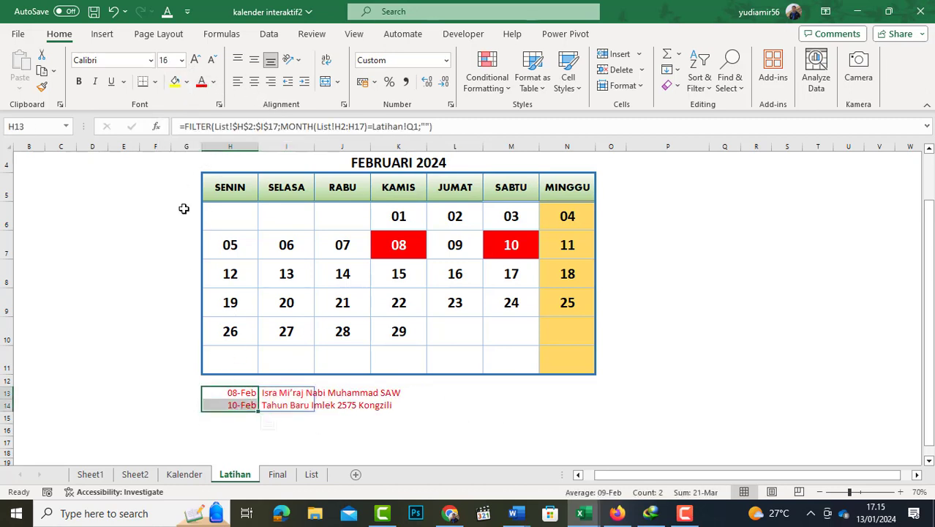
left_click(237, 81)
left_click(490, 412)
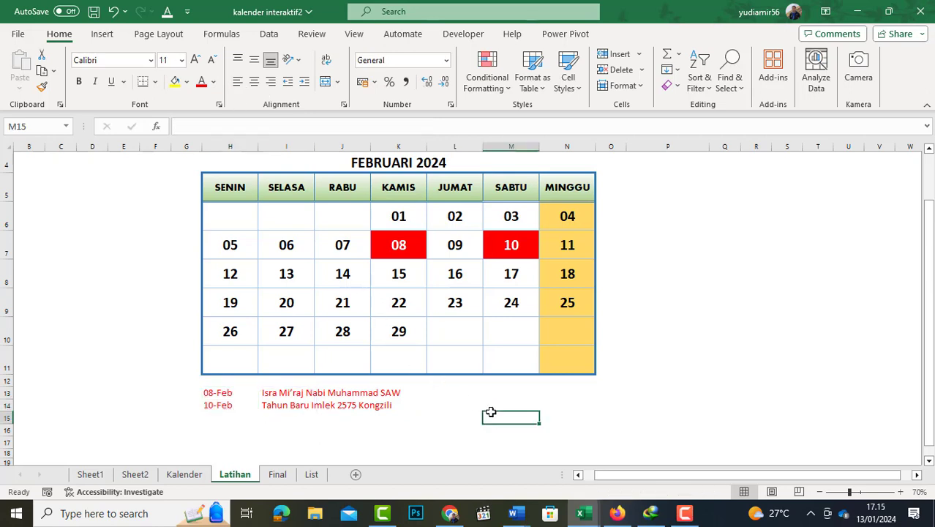
Pick APRIL in the I2 month dropdown to list the 10-Apr Idul Fitri holiday
scroll(491, 414, "up", 1)
scroll(491, 414, "up", 1)
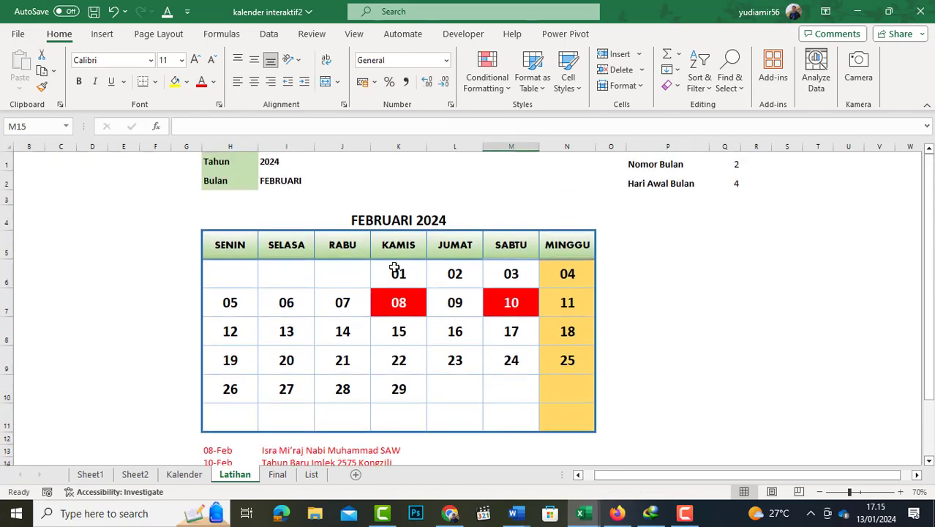
left_click(299, 183)
left_click(320, 184)
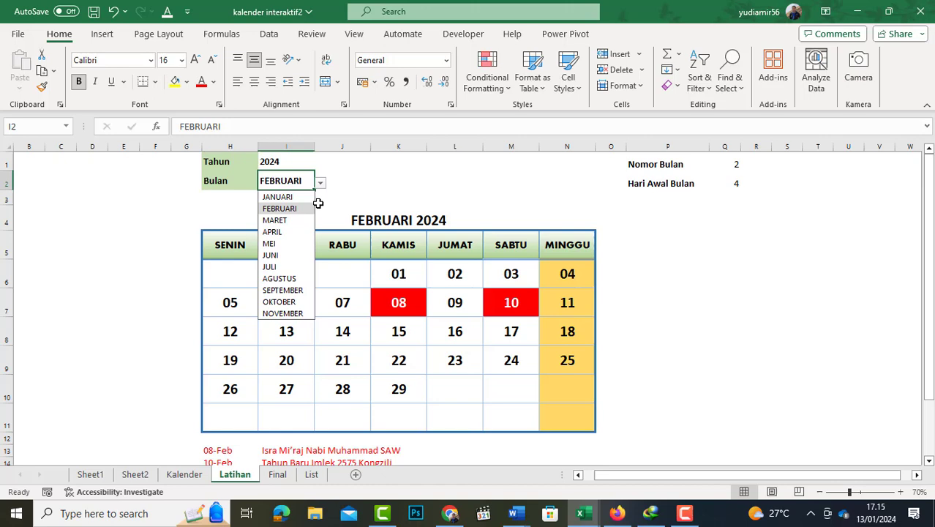
left_click(288, 232)
scroll(416, 306, "down", 1)
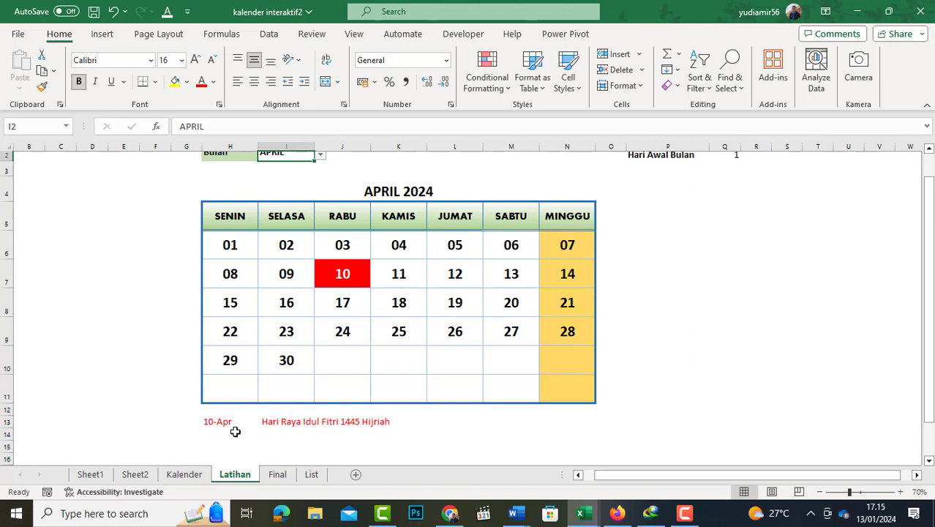
scroll(242, 429, "up", 1)
Select helper columns P:Q and hide them
left_click(667, 272)
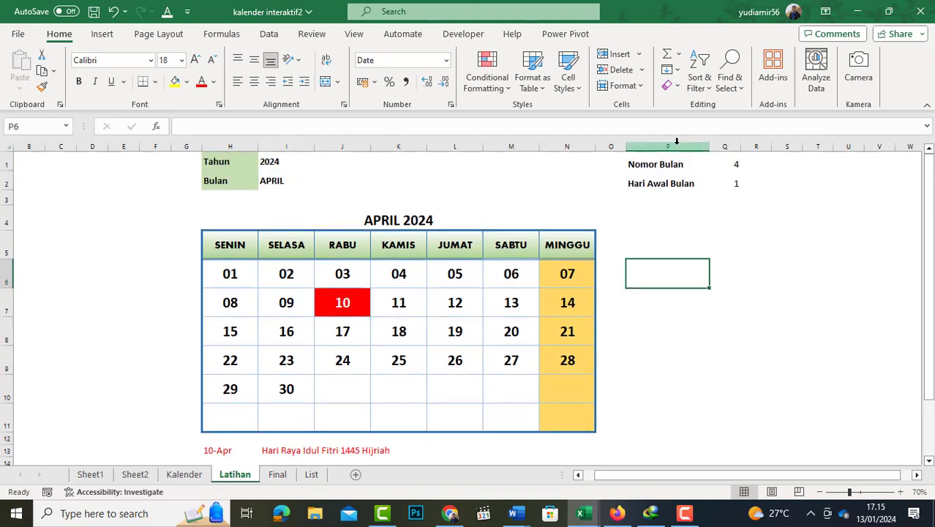
left_click(671, 146)
left_click_drag(716, 151, 726, 150)
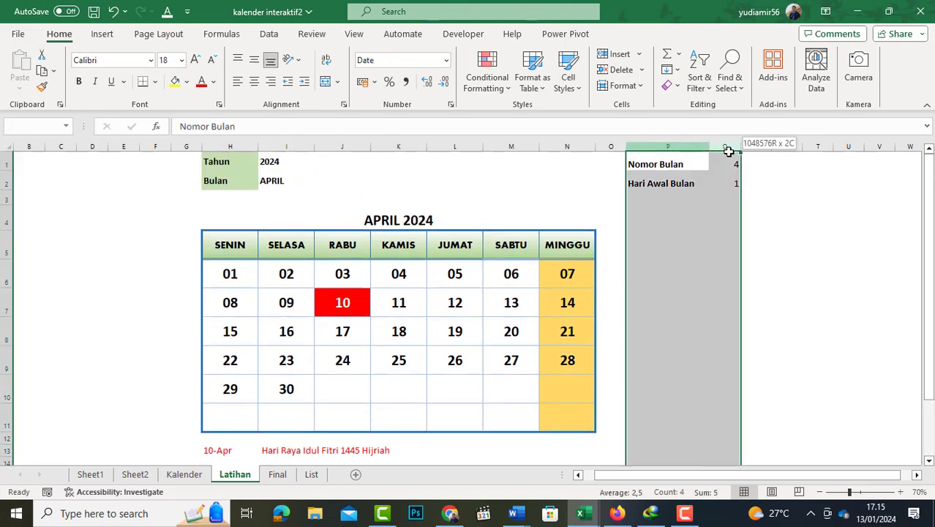
right_click(683, 144)
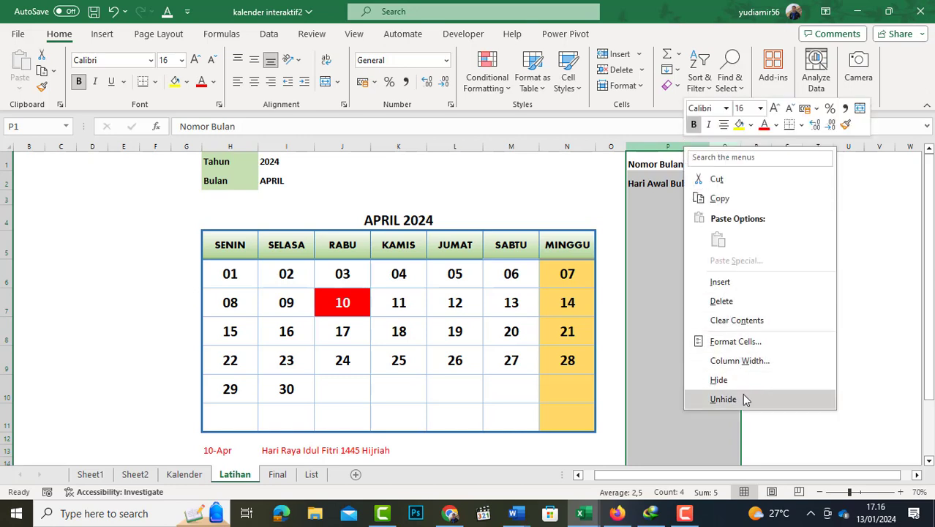
left_click(744, 385)
left_click(707, 338)
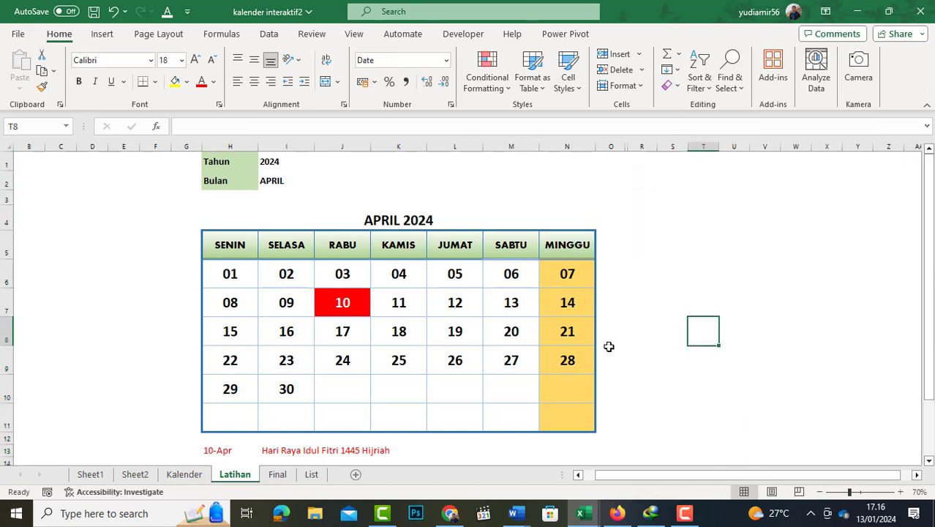
scroll(603, 346, "down", 1)
scroll(604, 346, "up", 2)
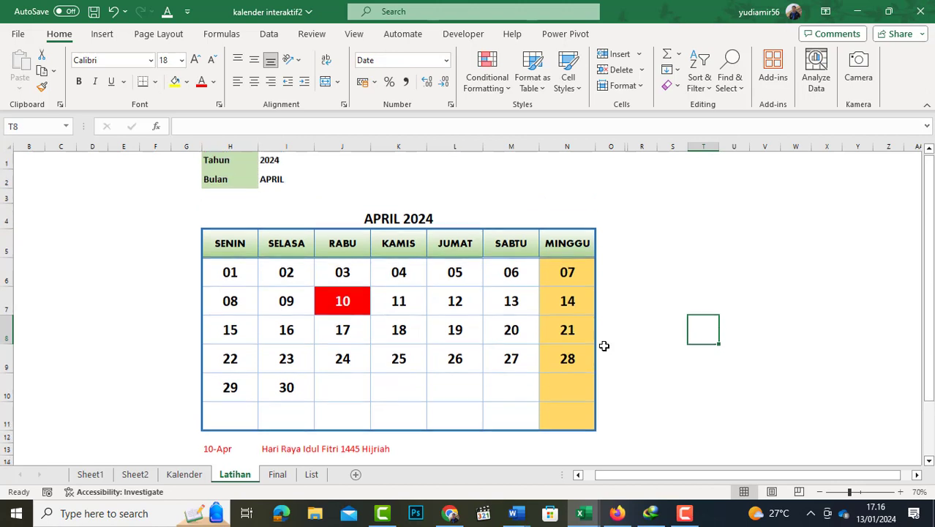